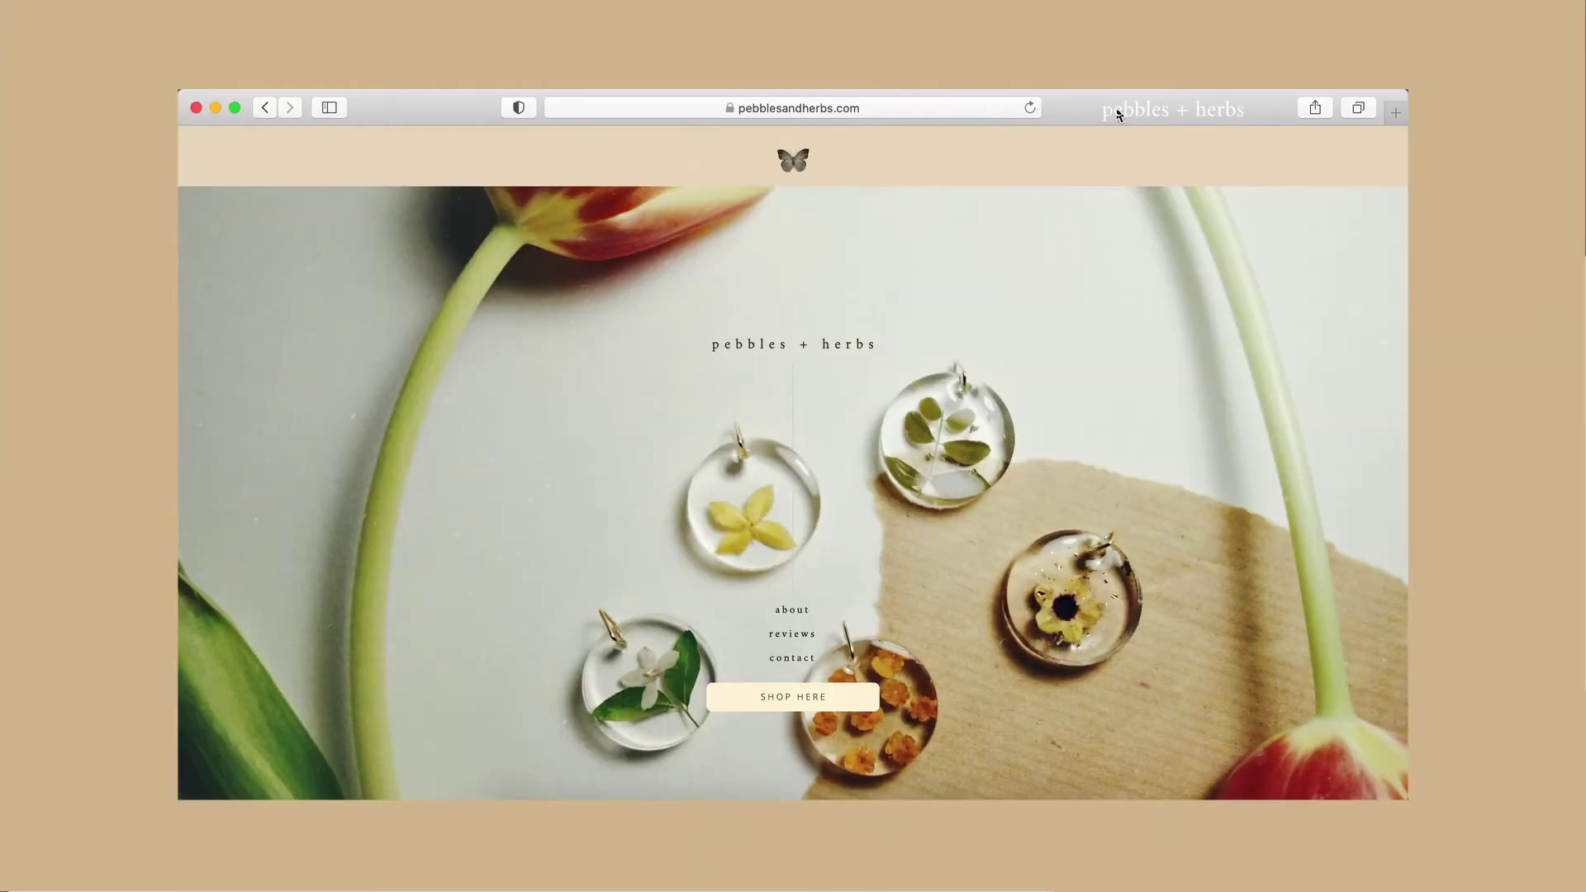
Look through the home page's product categories and the full product gallery, from pendants to coasters
scroll(1130, 187, "down", 5)
scroll(1130, 195, "down", 8)
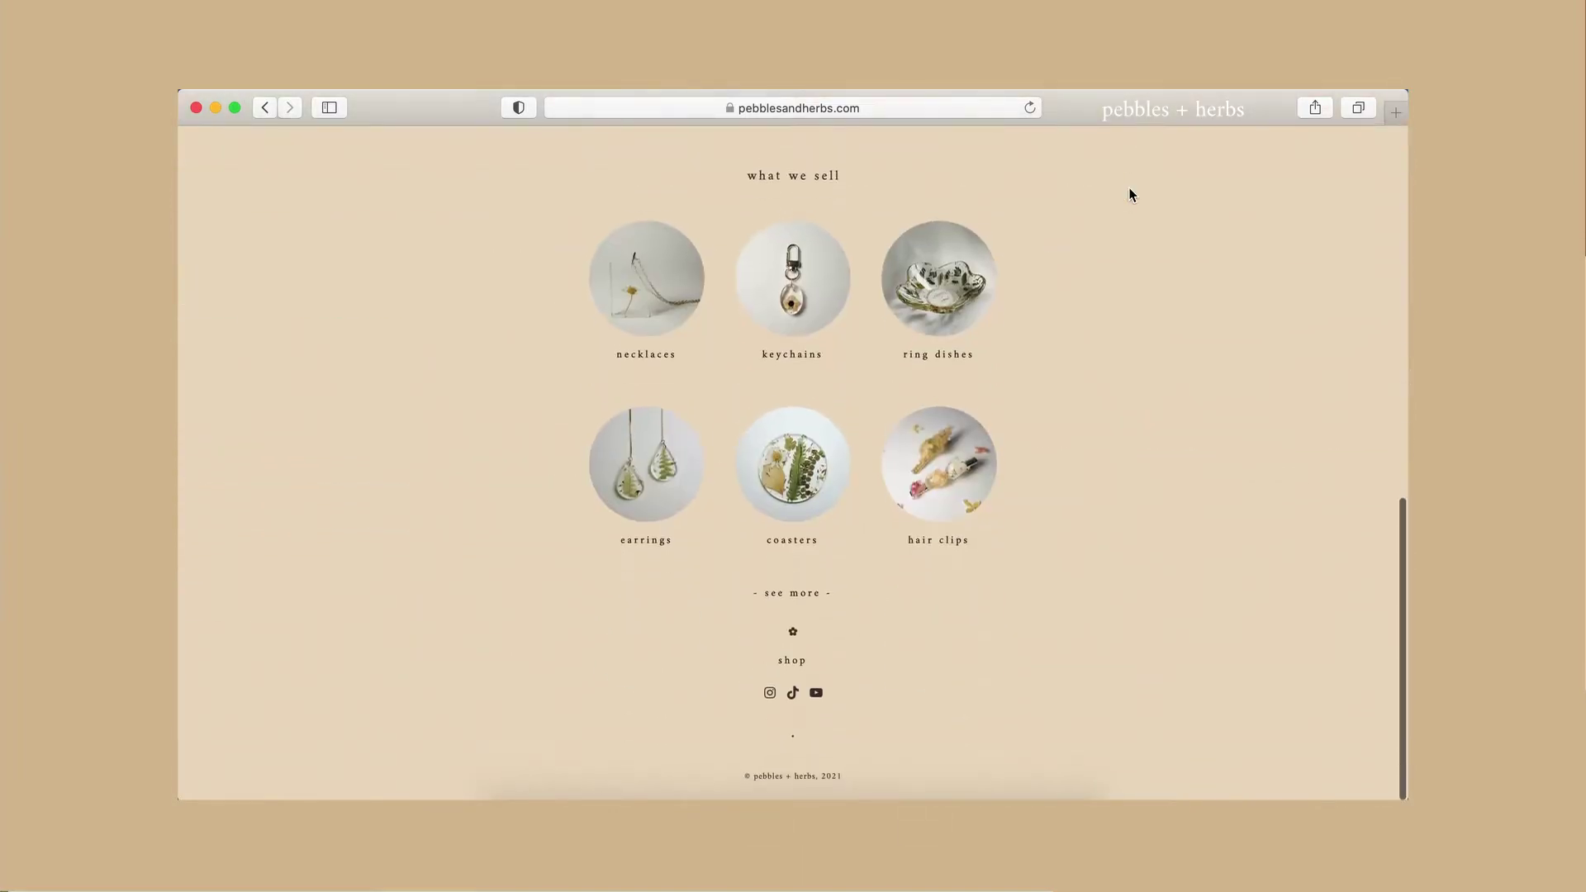
left_click(786, 596)
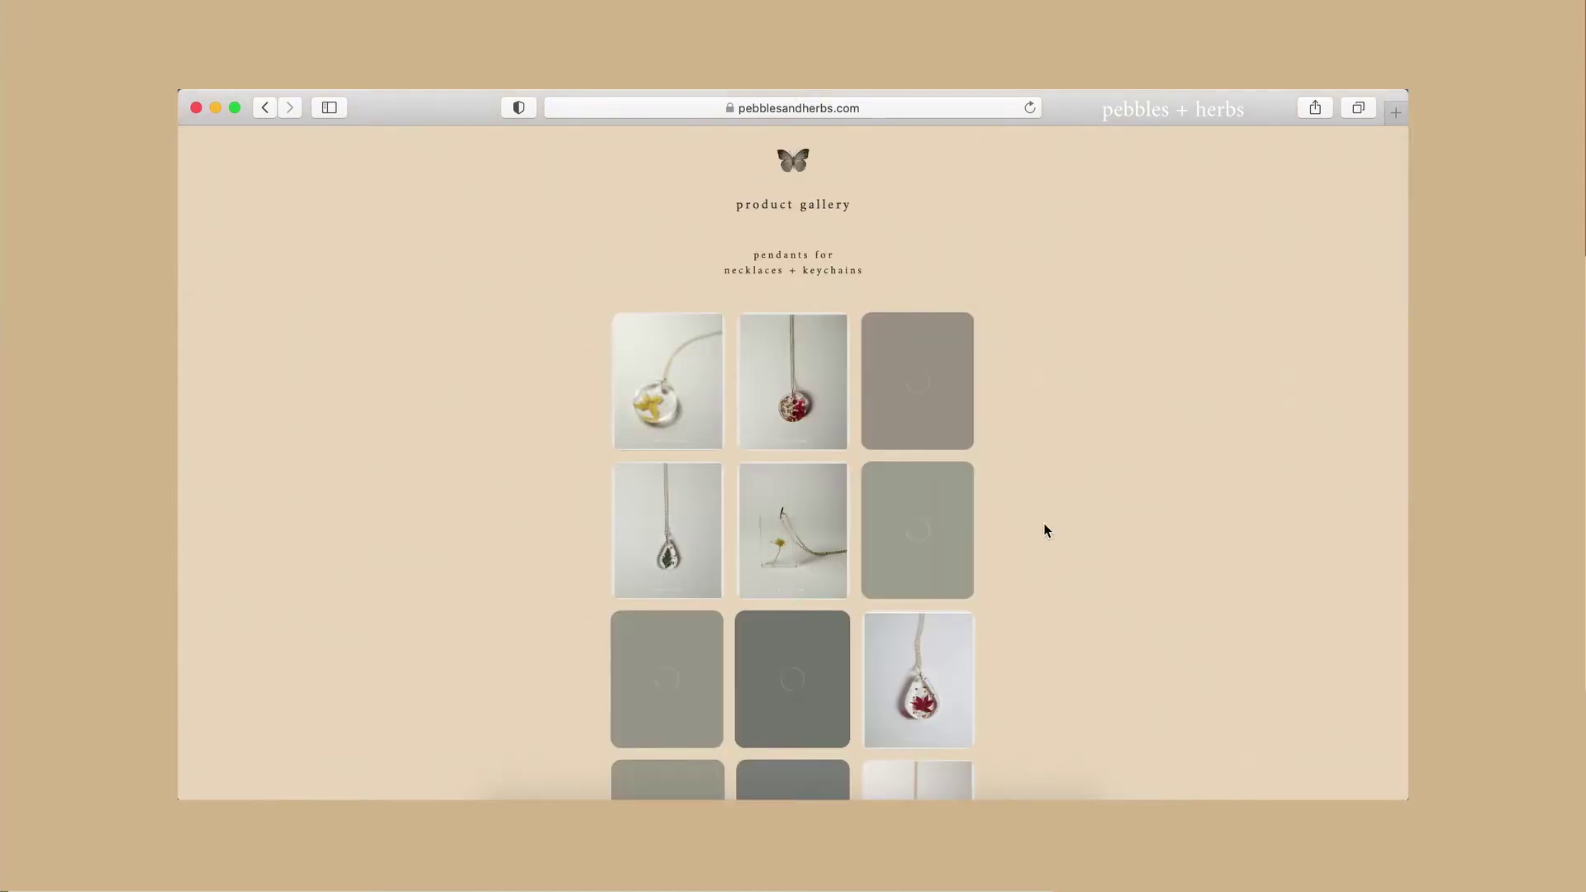
scroll(1044, 526, "down", 1)
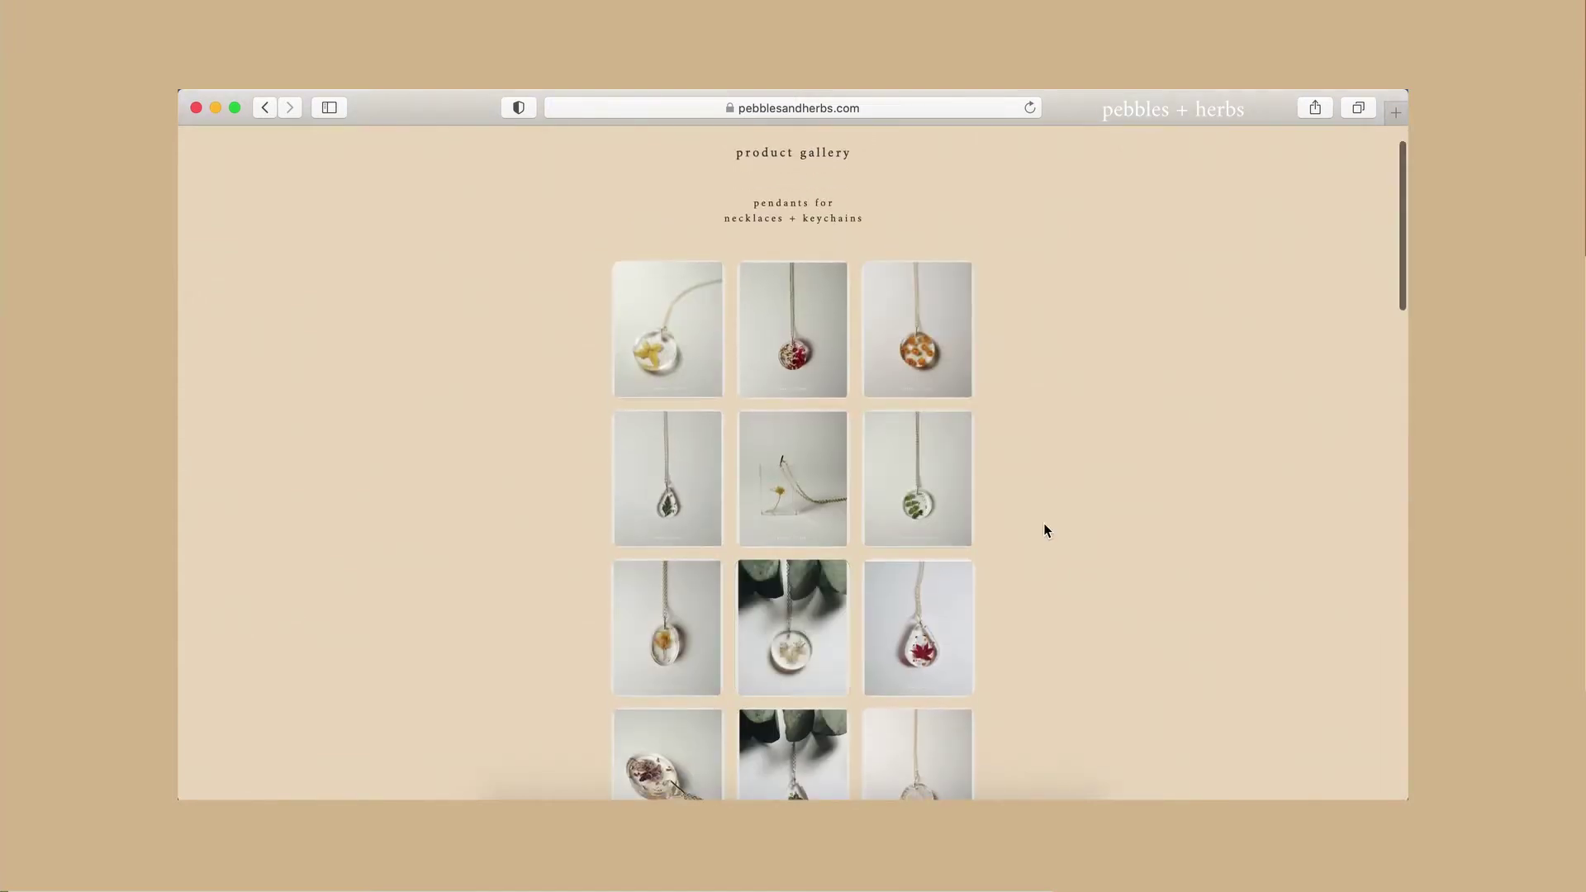
scroll(1045, 530, "down", 15)
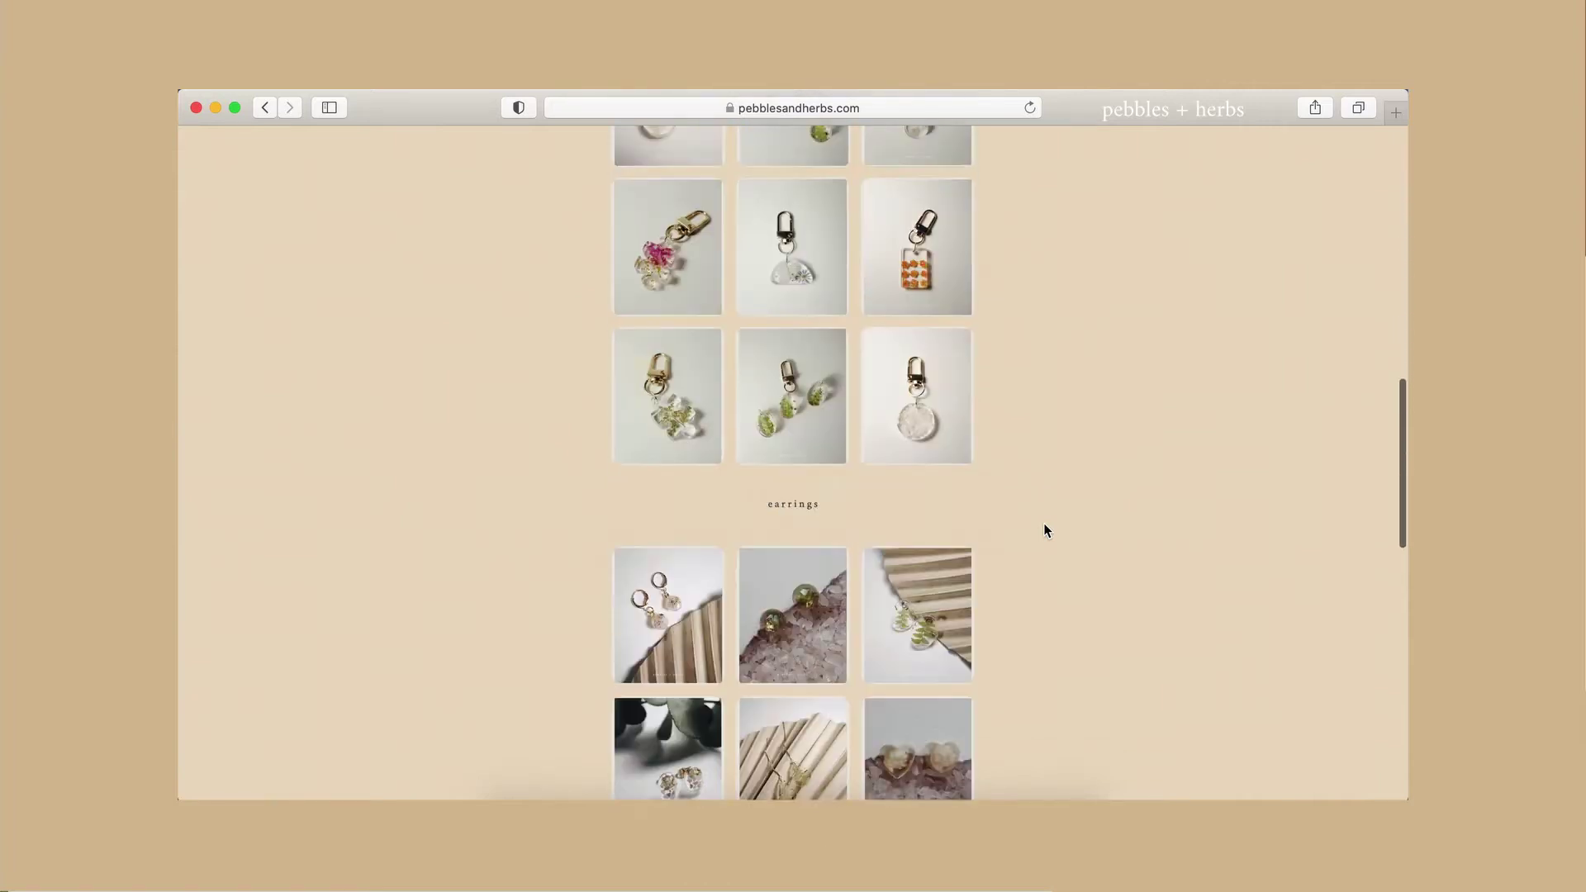
scroll(1044, 530, "down", 10)
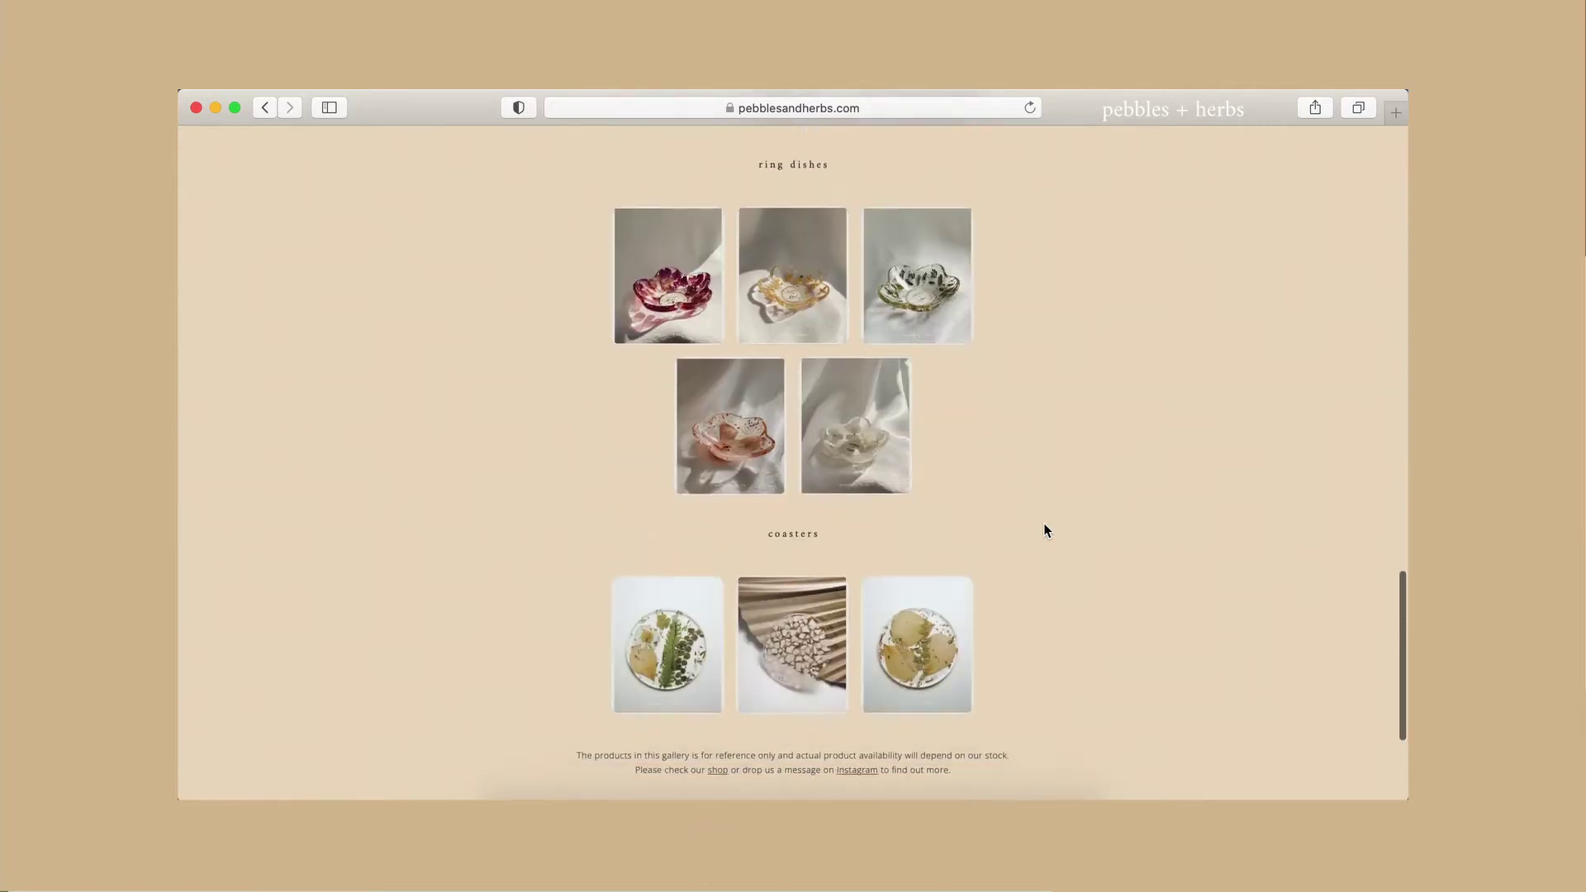
scroll(1043, 529, "down", 4)
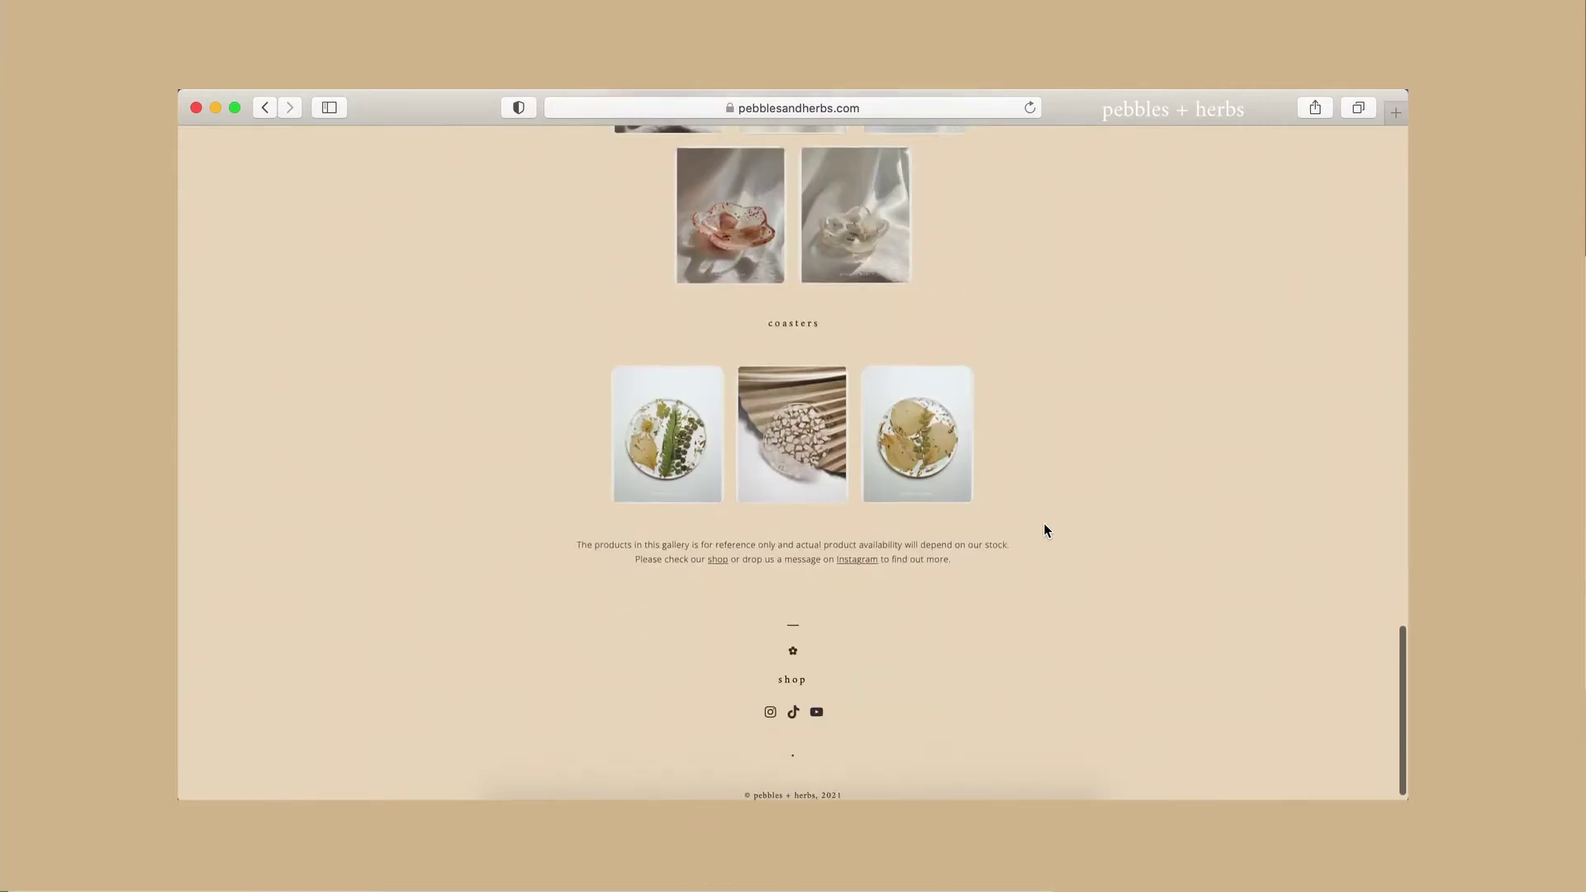
Return to the home page and view the about page
left_click(263, 106)
scroll(833, 513, "down", 2)
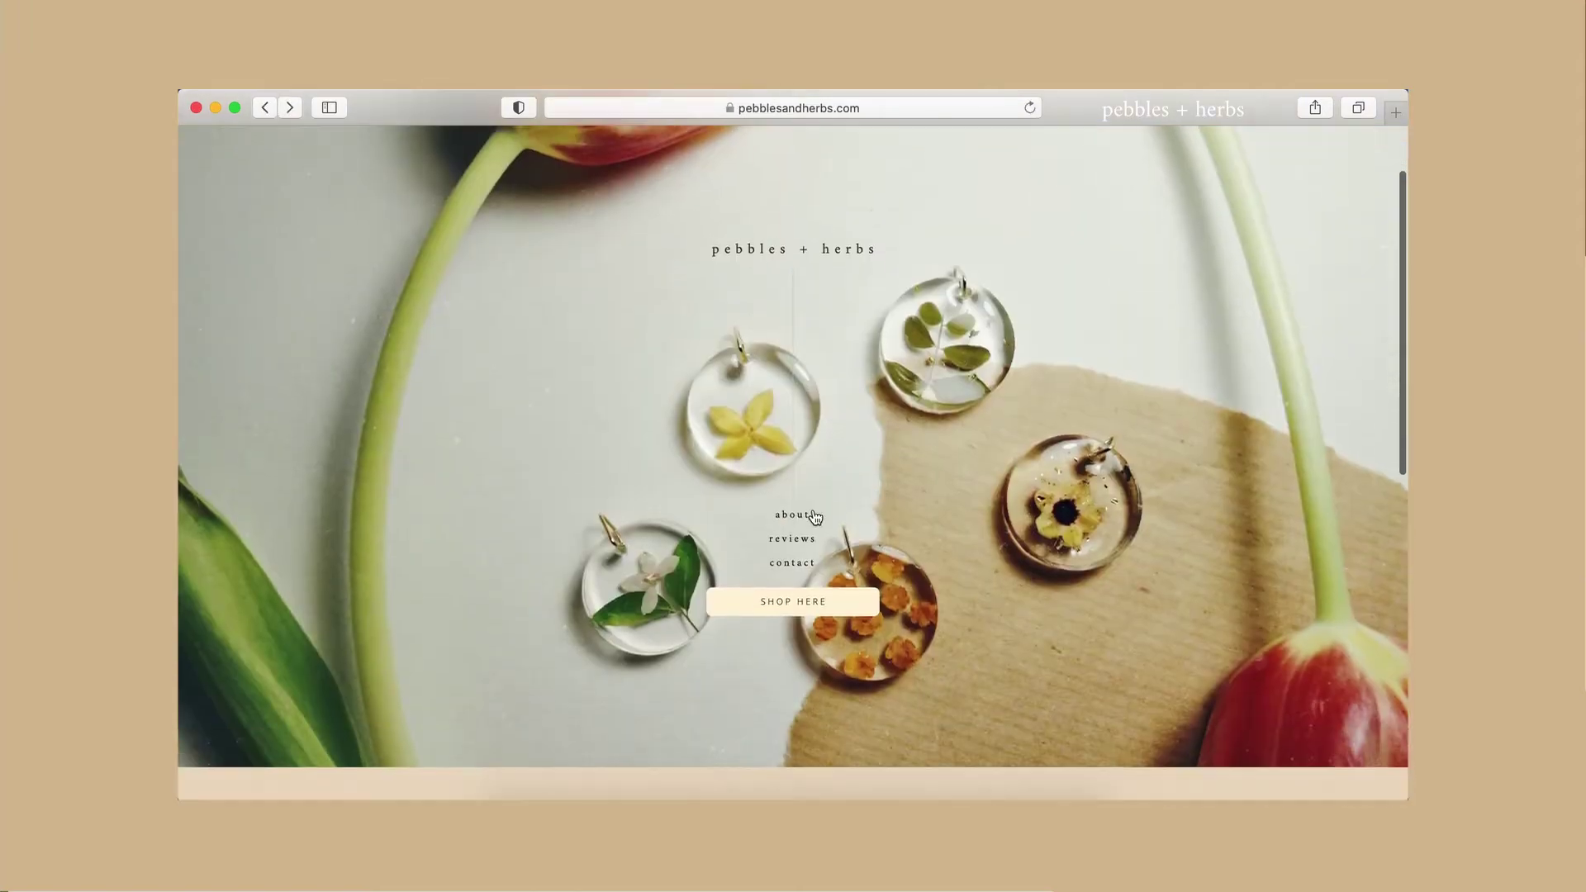
left_click(806, 512)
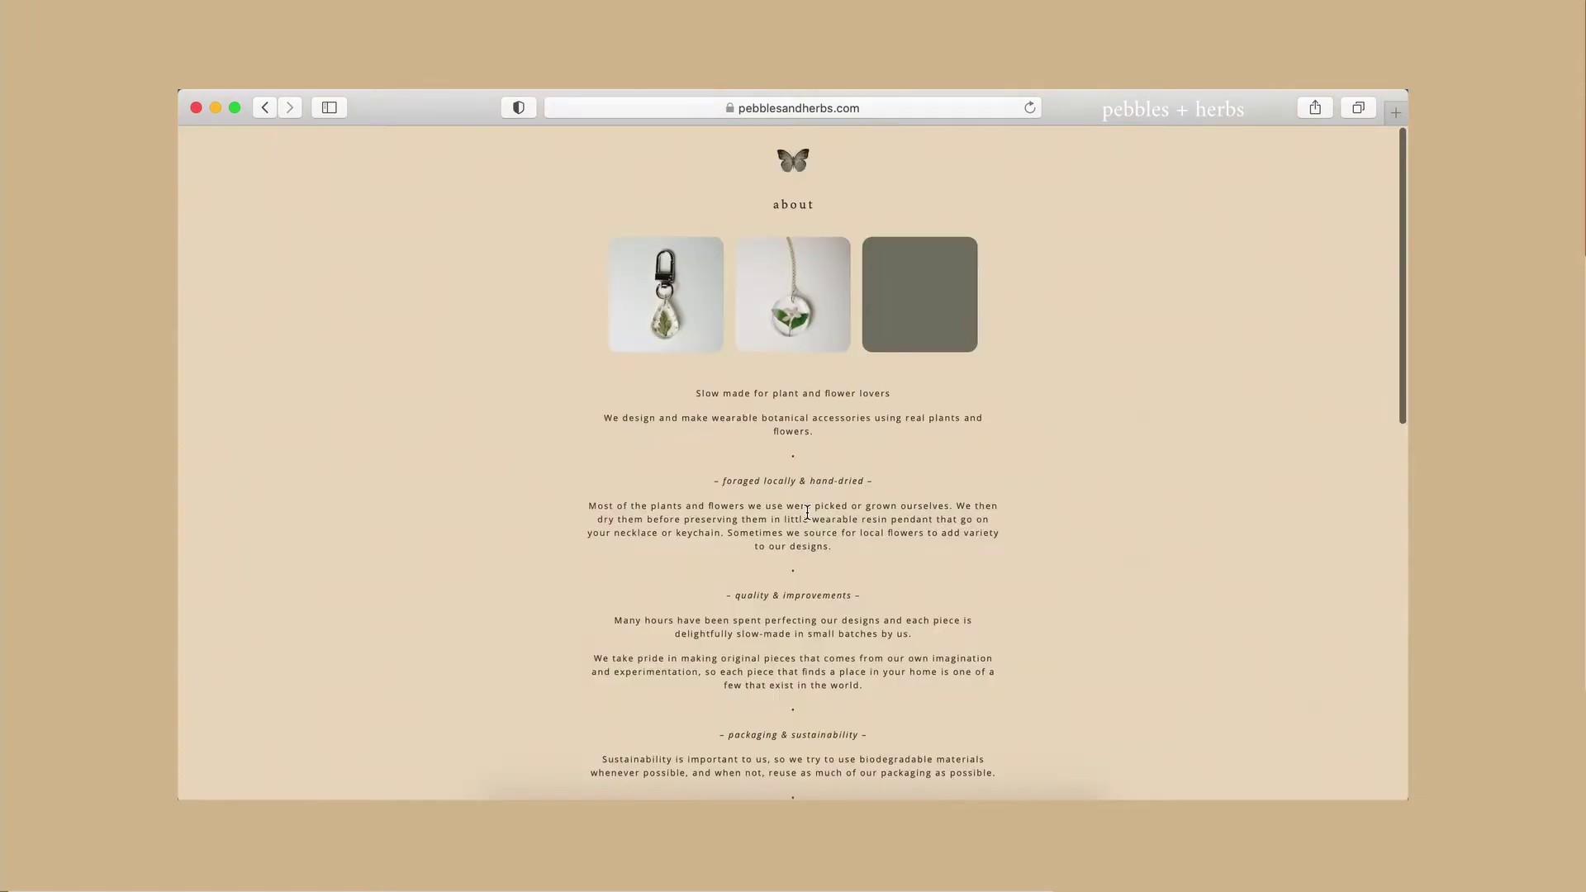
left_click(265, 108)
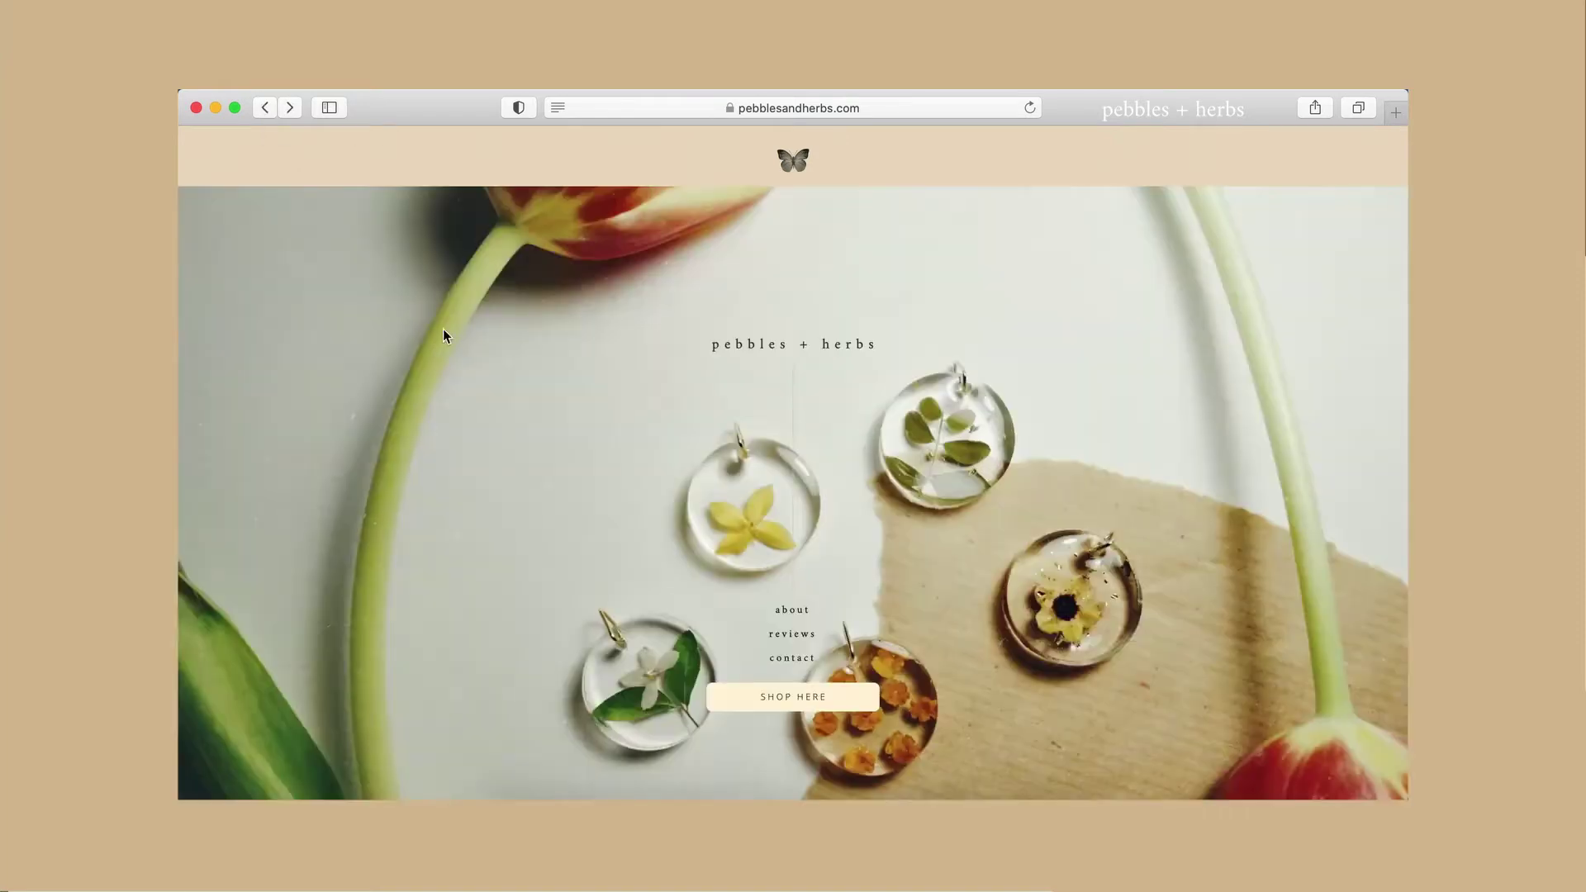
Examine the customer reviews and media coverage on the reviews page, and return to the home page
left_click(792, 636)
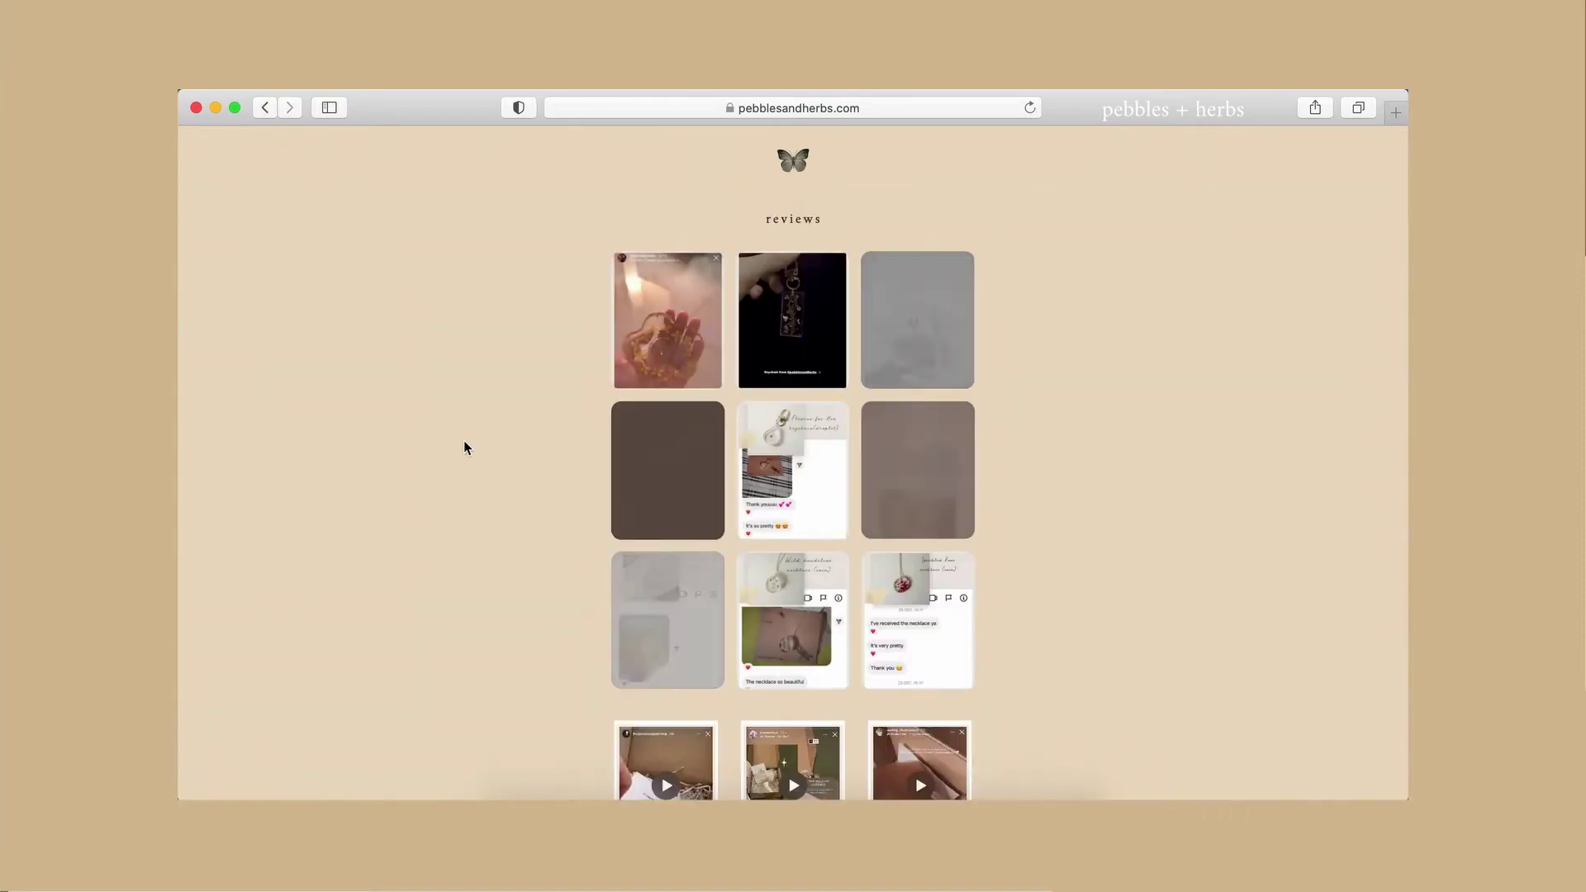
scroll(465, 448, "down", 4)
scroll(465, 448, "down", 5)
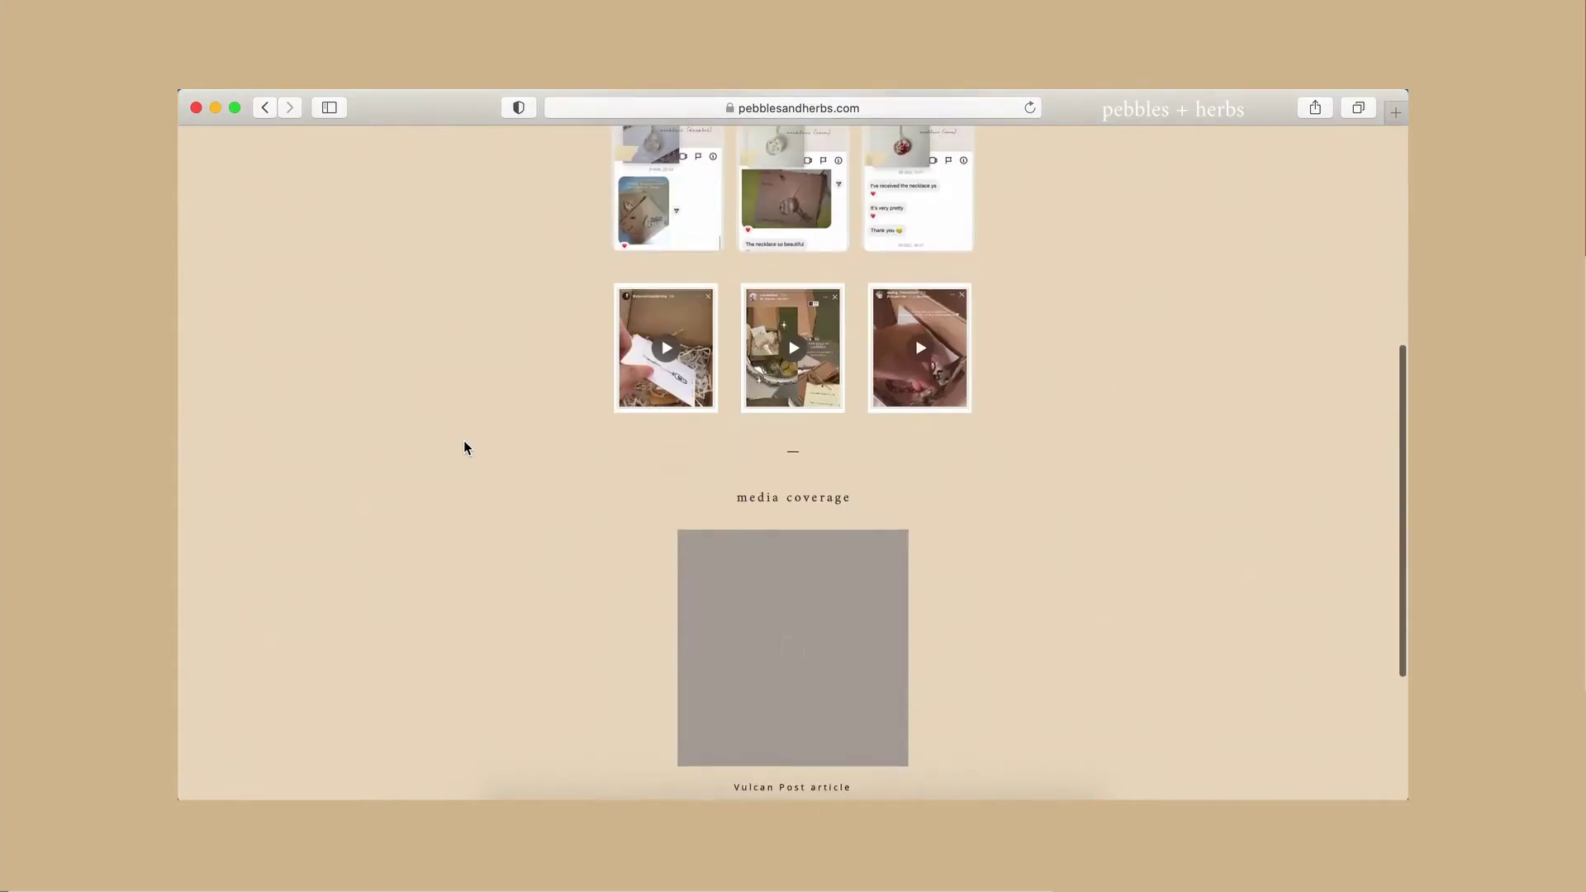
scroll(465, 448, "down", 4)
scroll(463, 448, "down", 2)
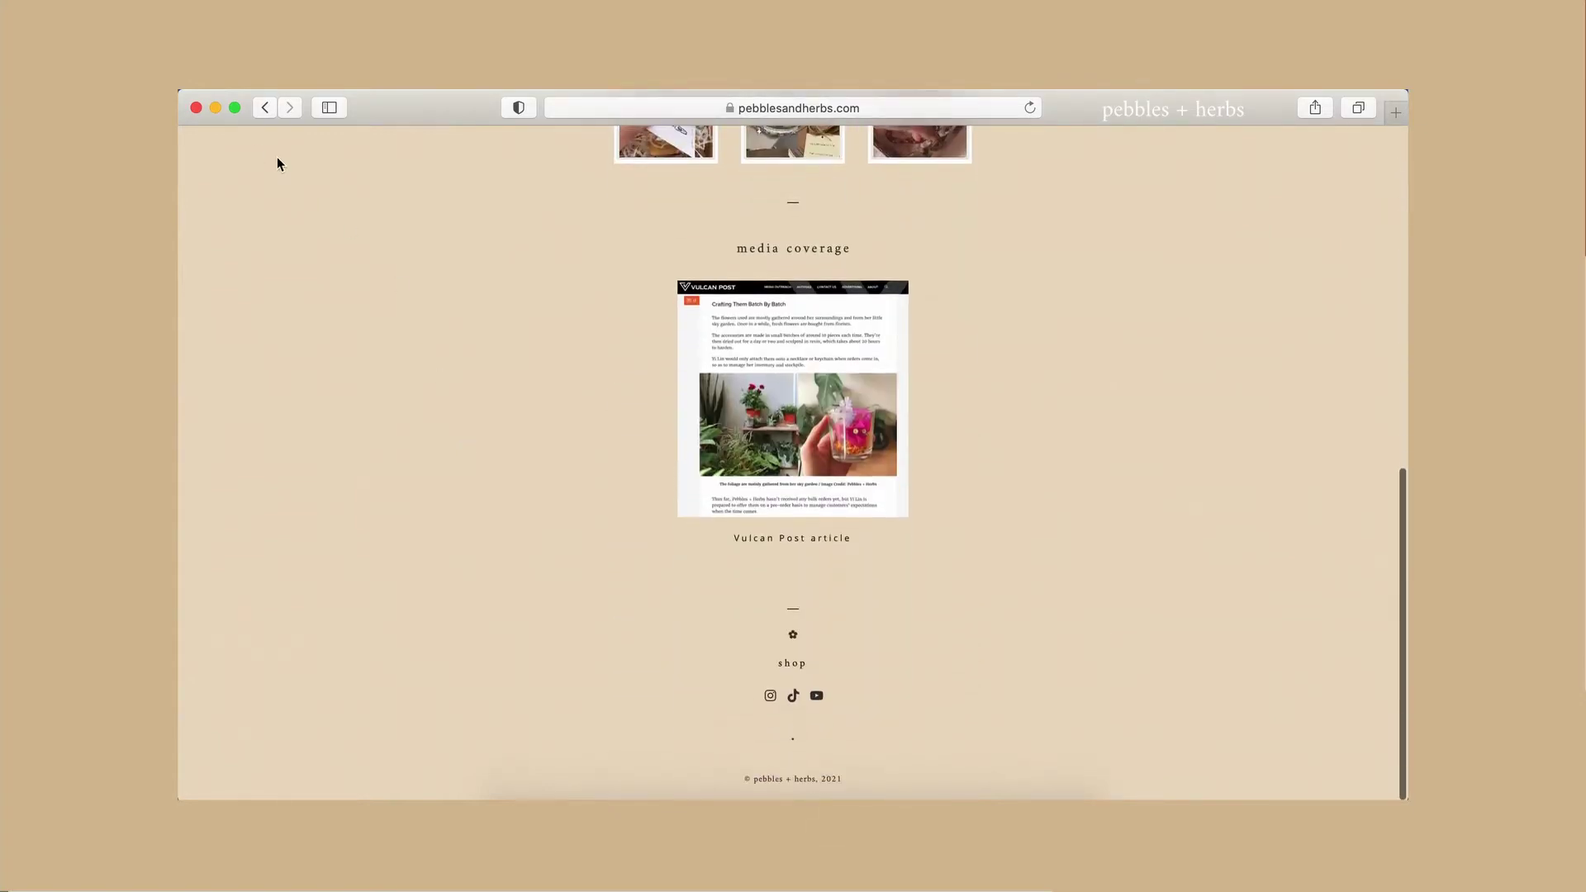
left_click(264, 108)
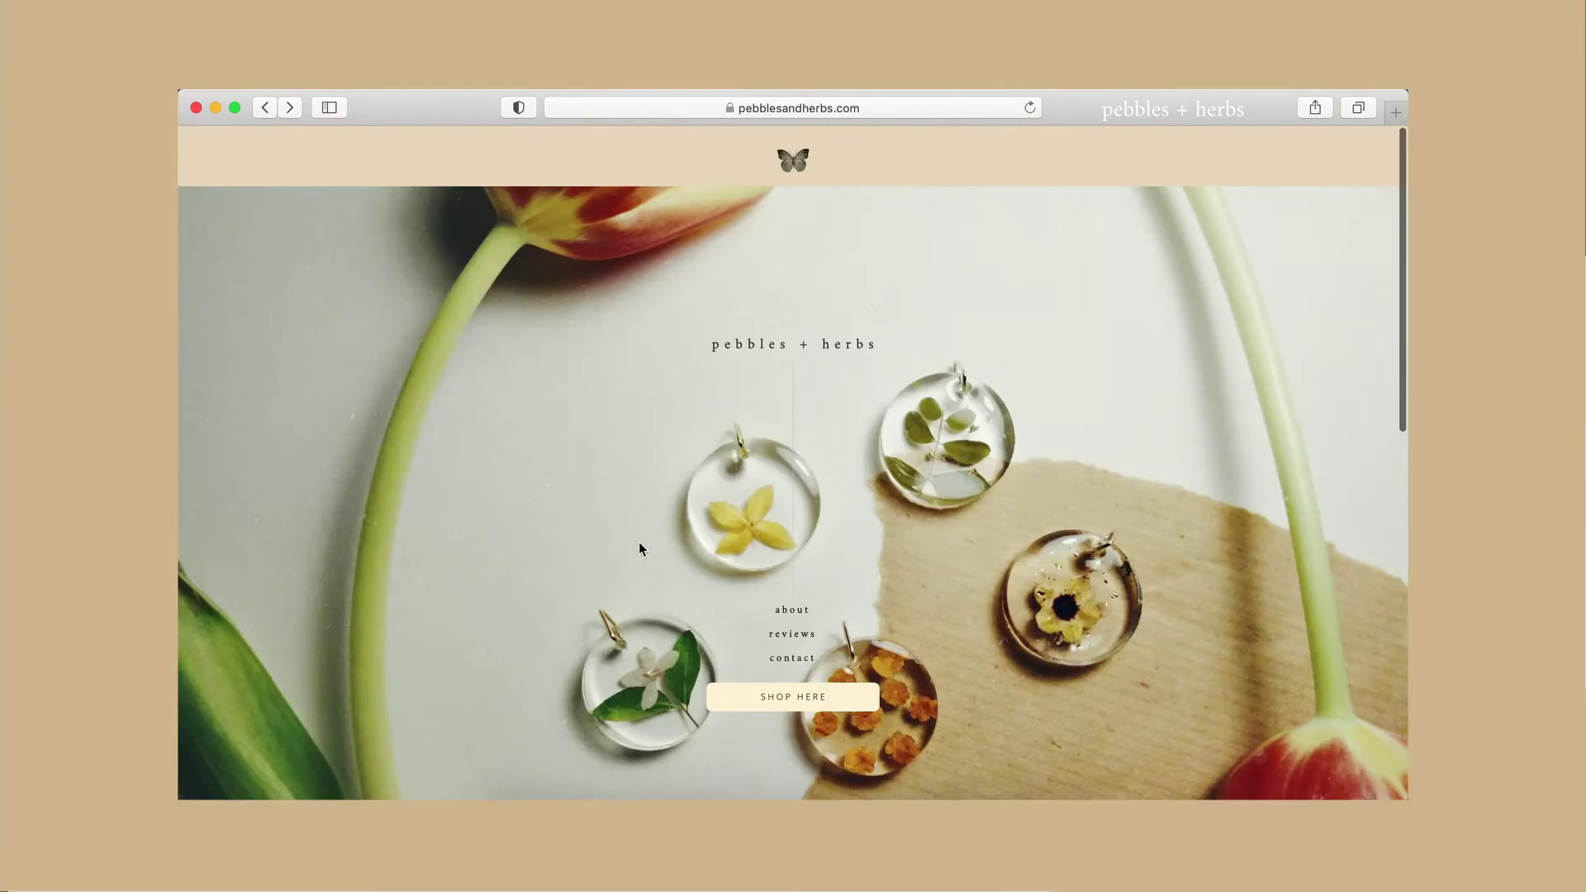
Examine the PebblesandHerbs shop listings on Etsy and return to the home page's footer links
scroll(638, 542, "down", 5)
scroll(638, 542, "up", 5)
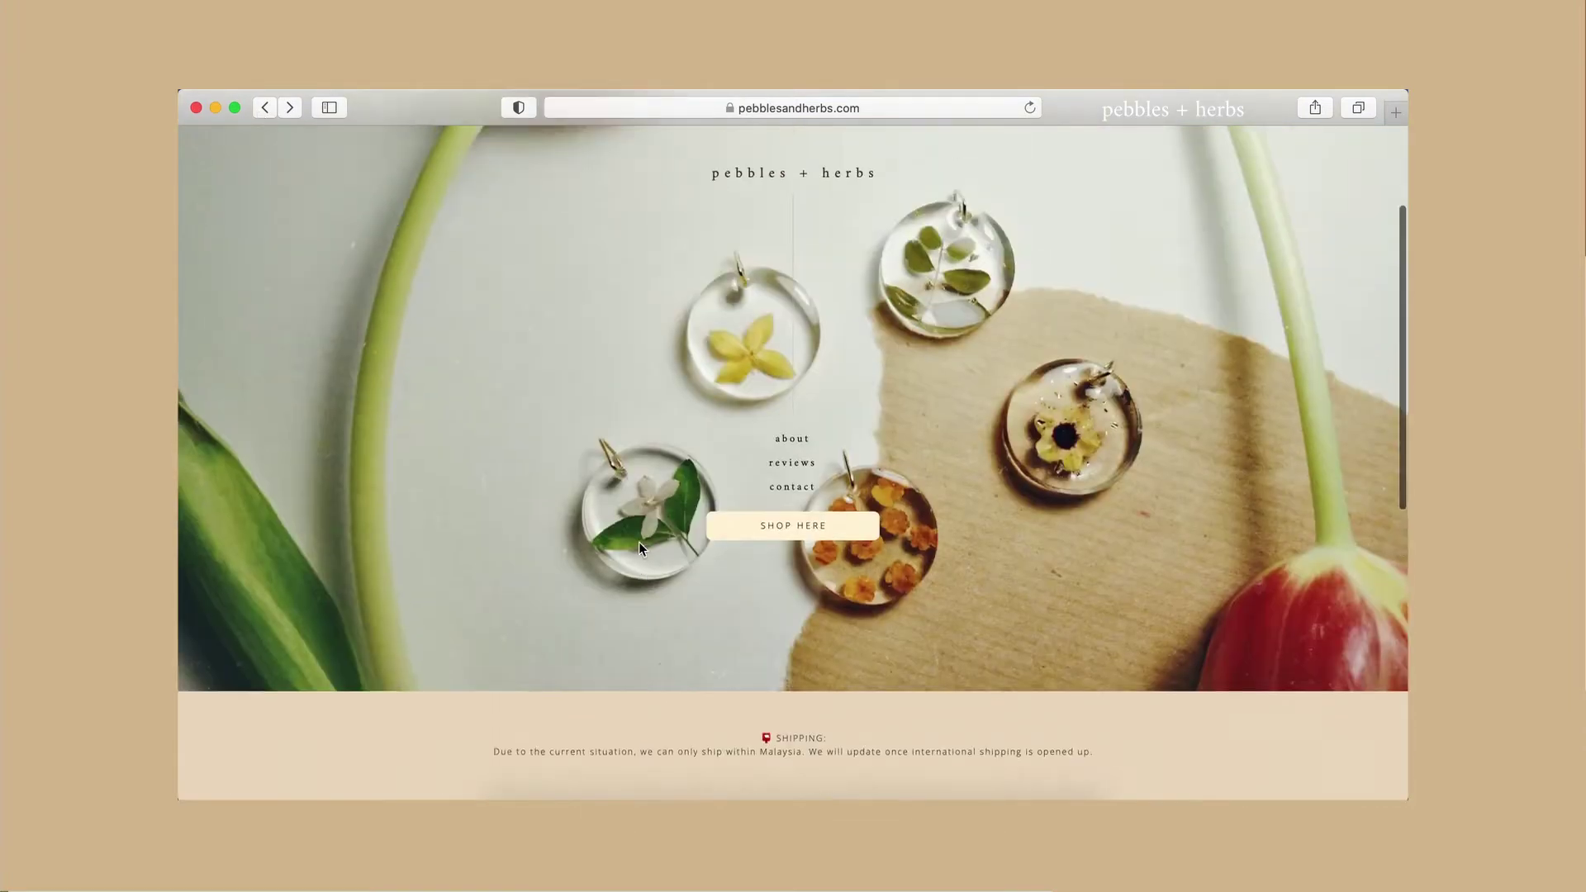
left_click(792, 570)
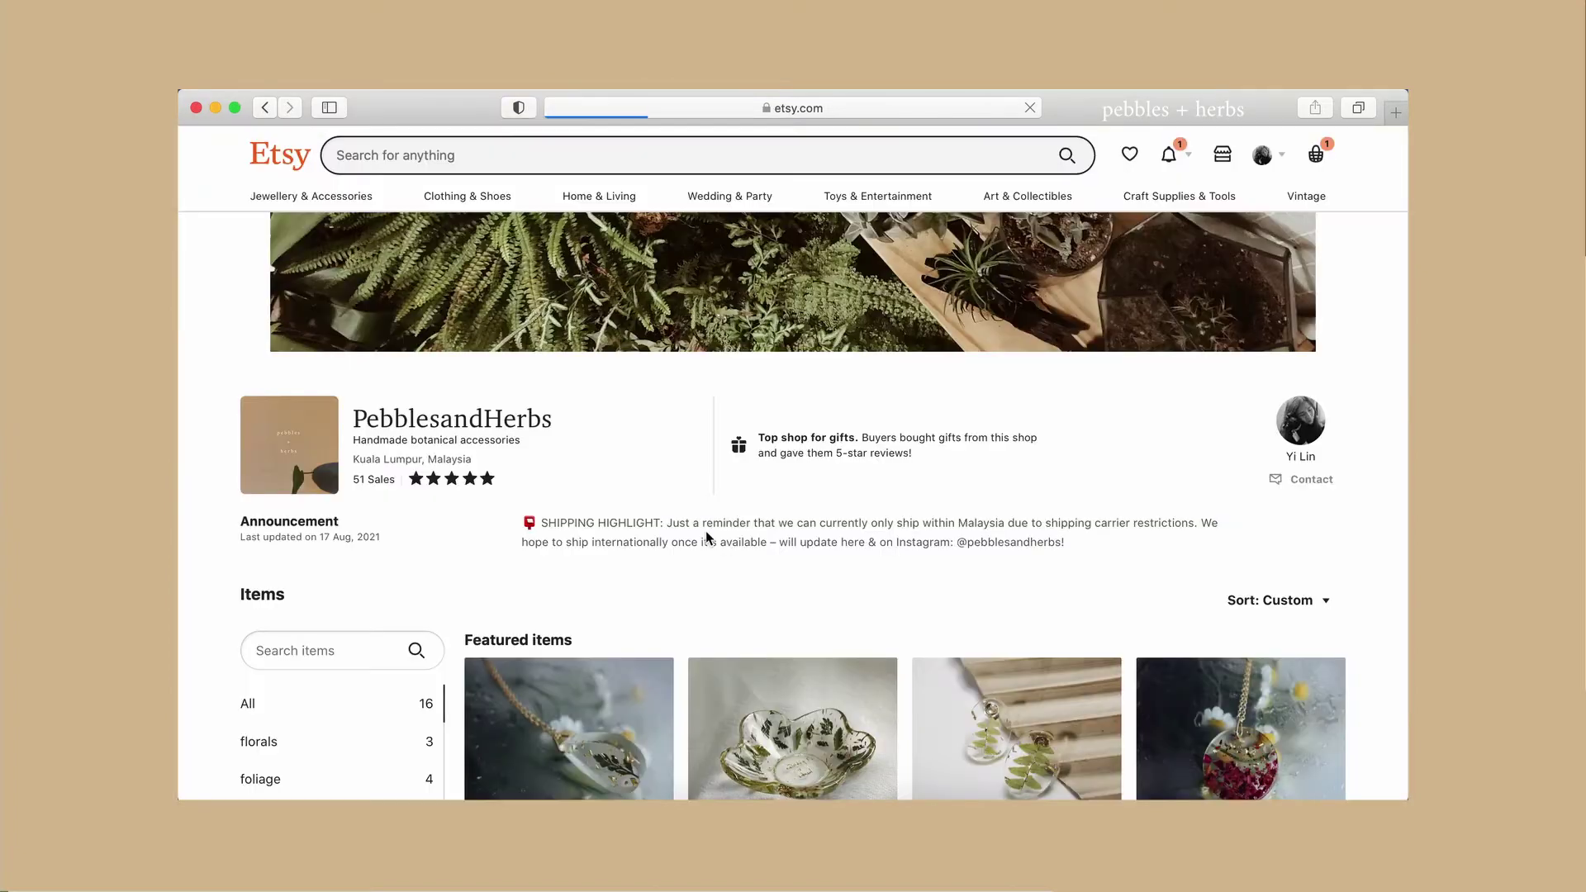
scroll(673, 521, "down", 2)
scroll(673, 520, "down", 5)
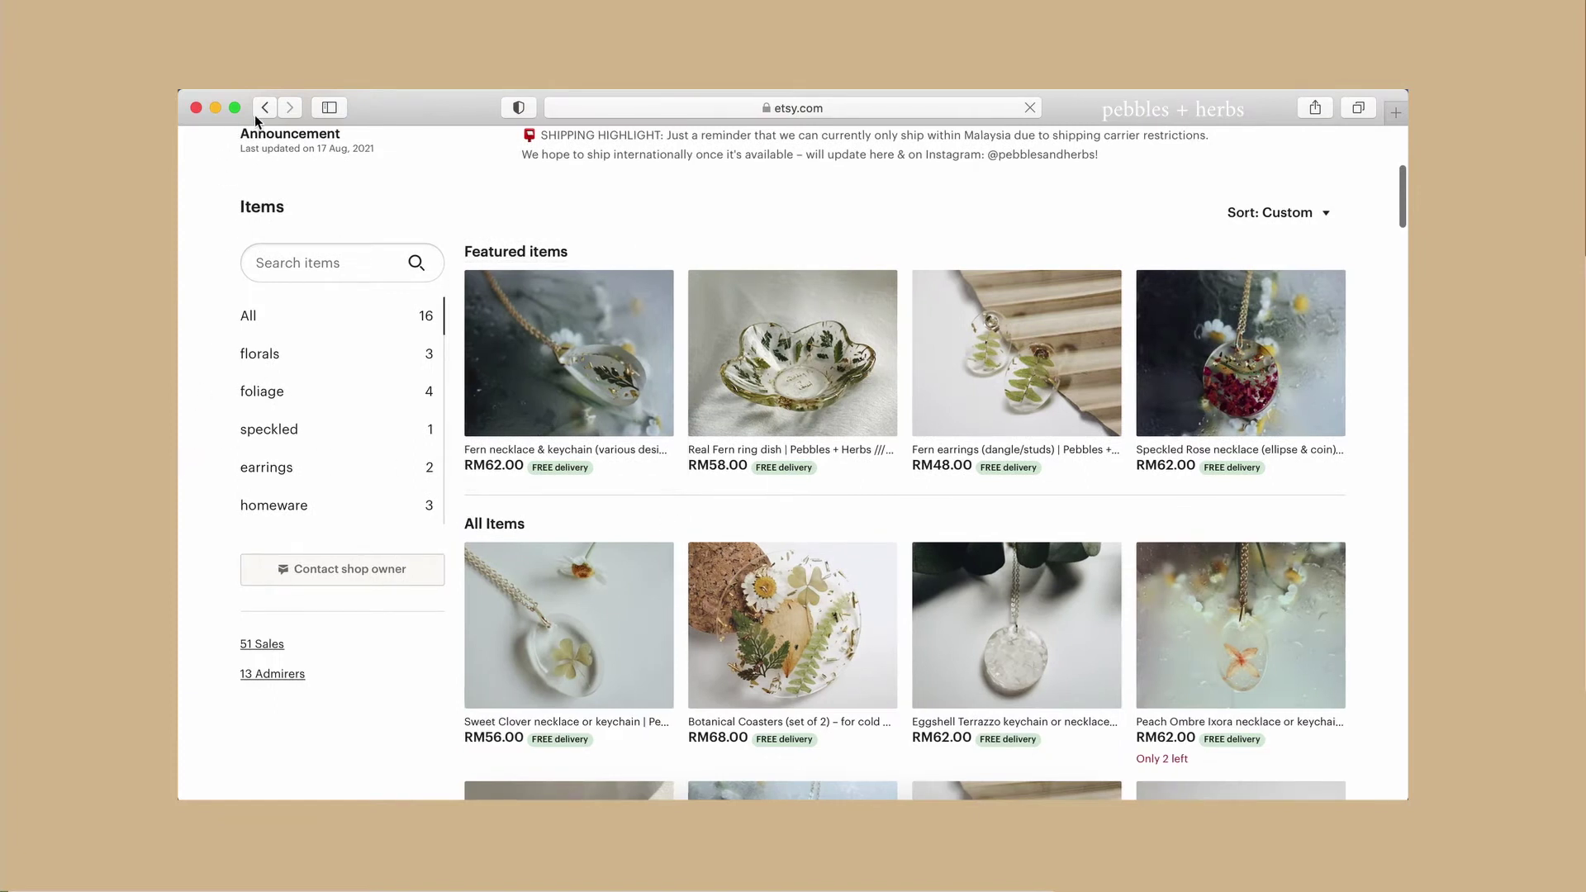
left_click(265, 108)
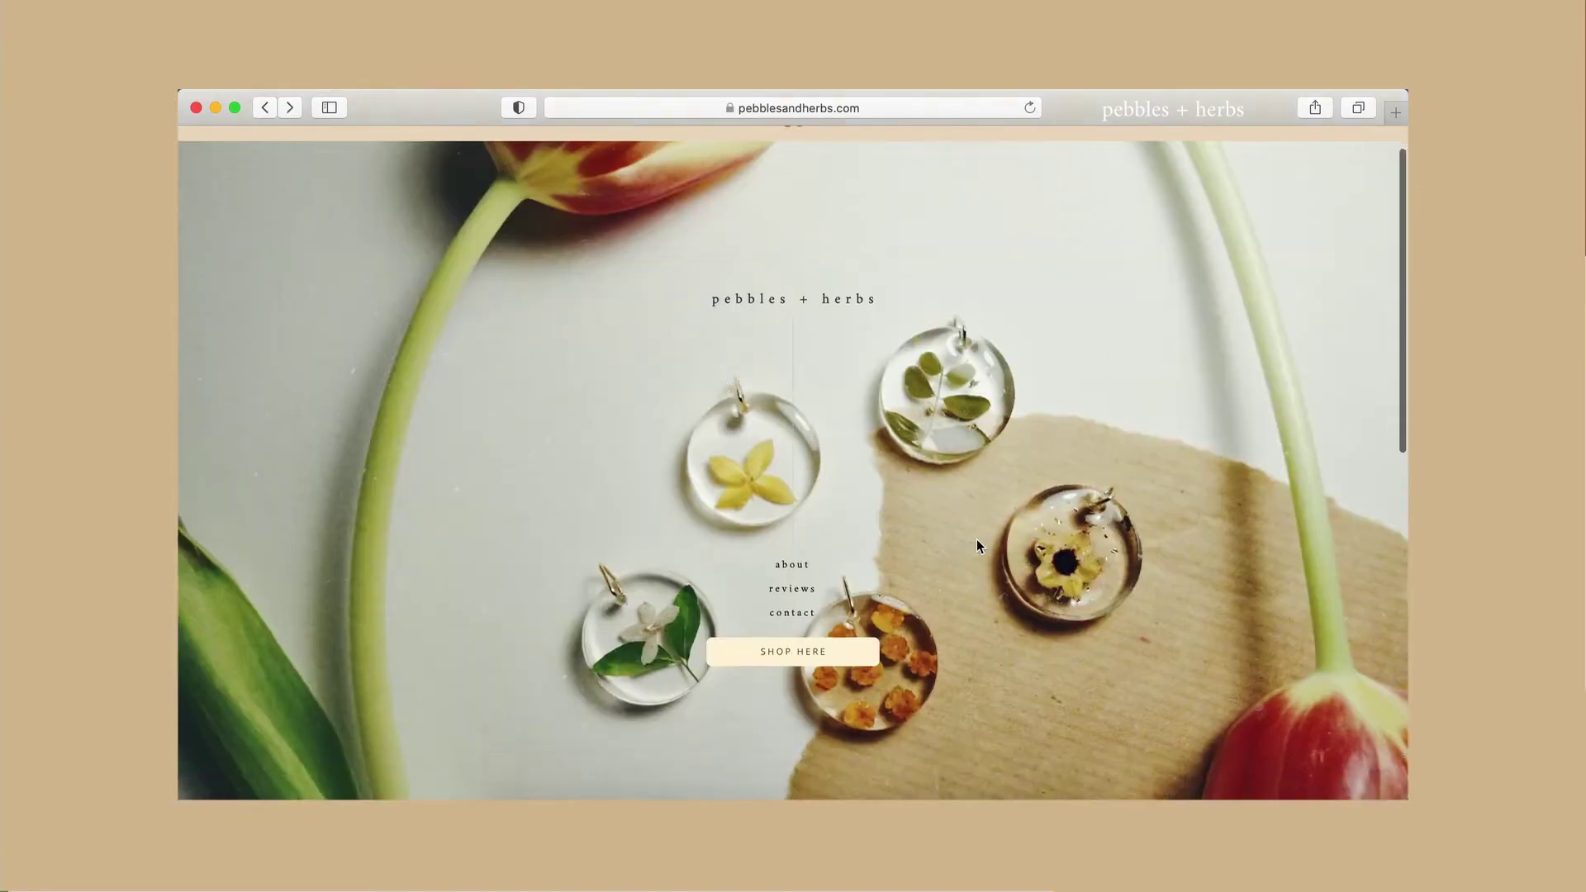
scroll(977, 539, "down", 10)
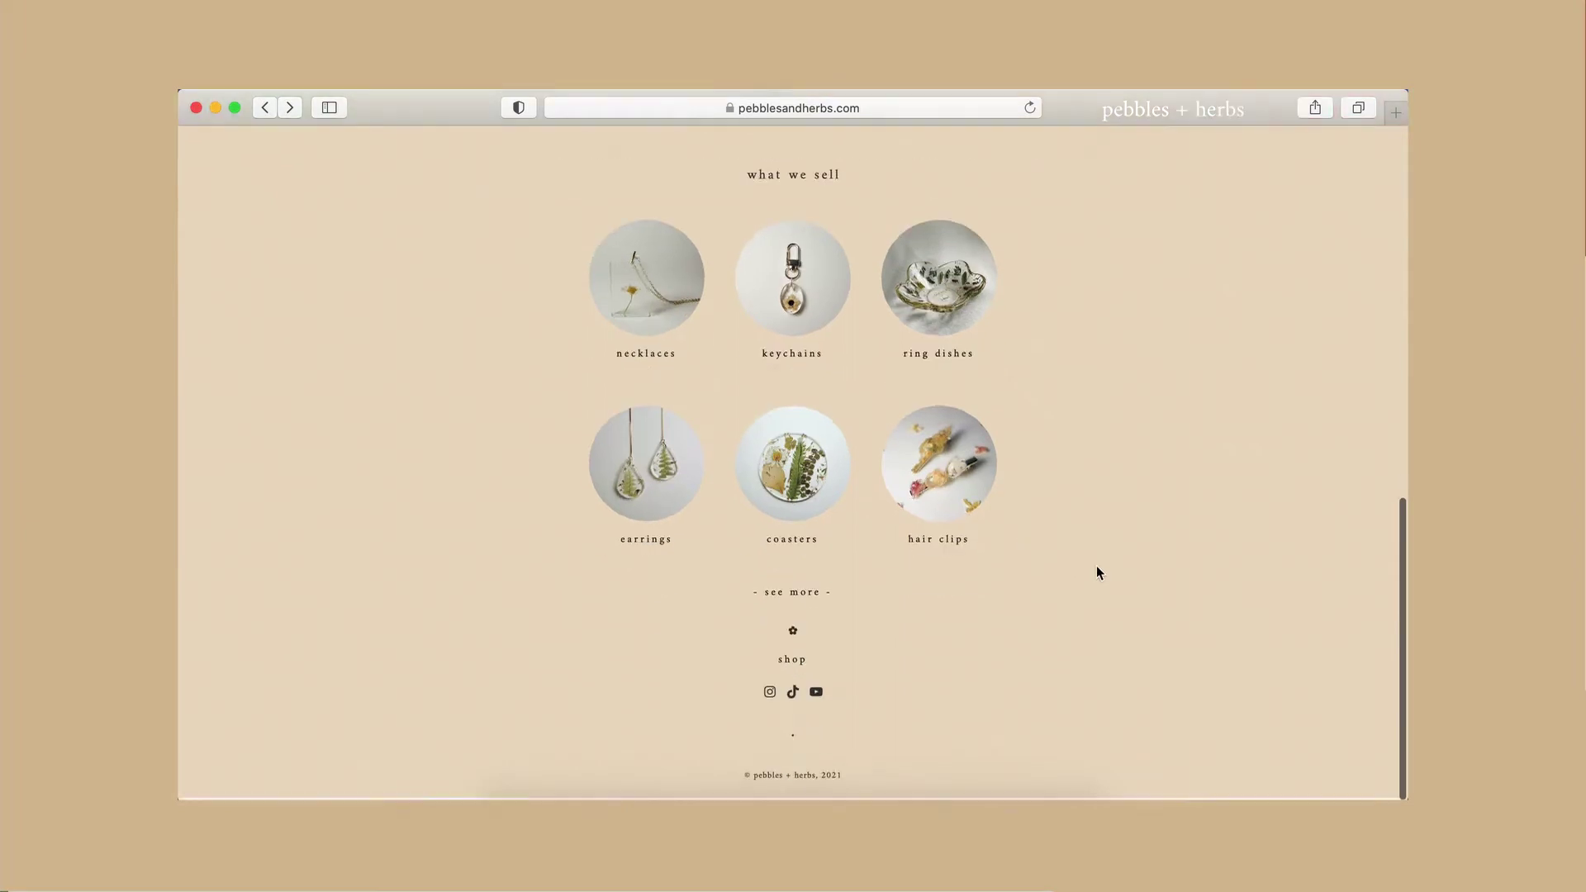
left_click(816, 696)
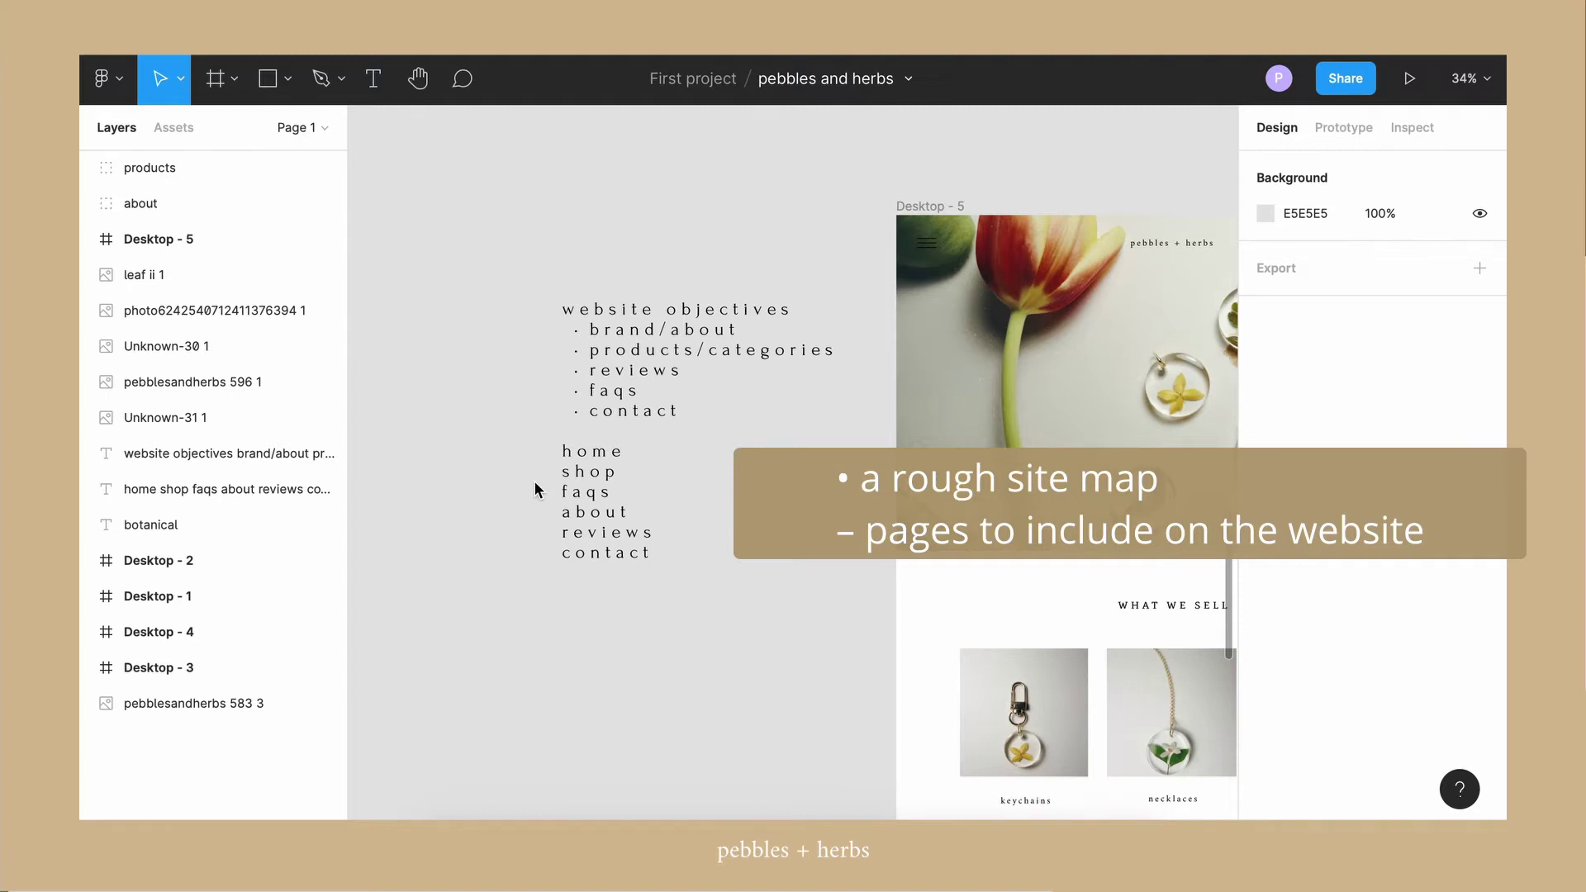
In Figma, examine the site map notes and the desktop layout drafts of the pebbles and herbs website
scroll(1062, 354, "right", 5)
scroll(1062, 353, "down", 8)
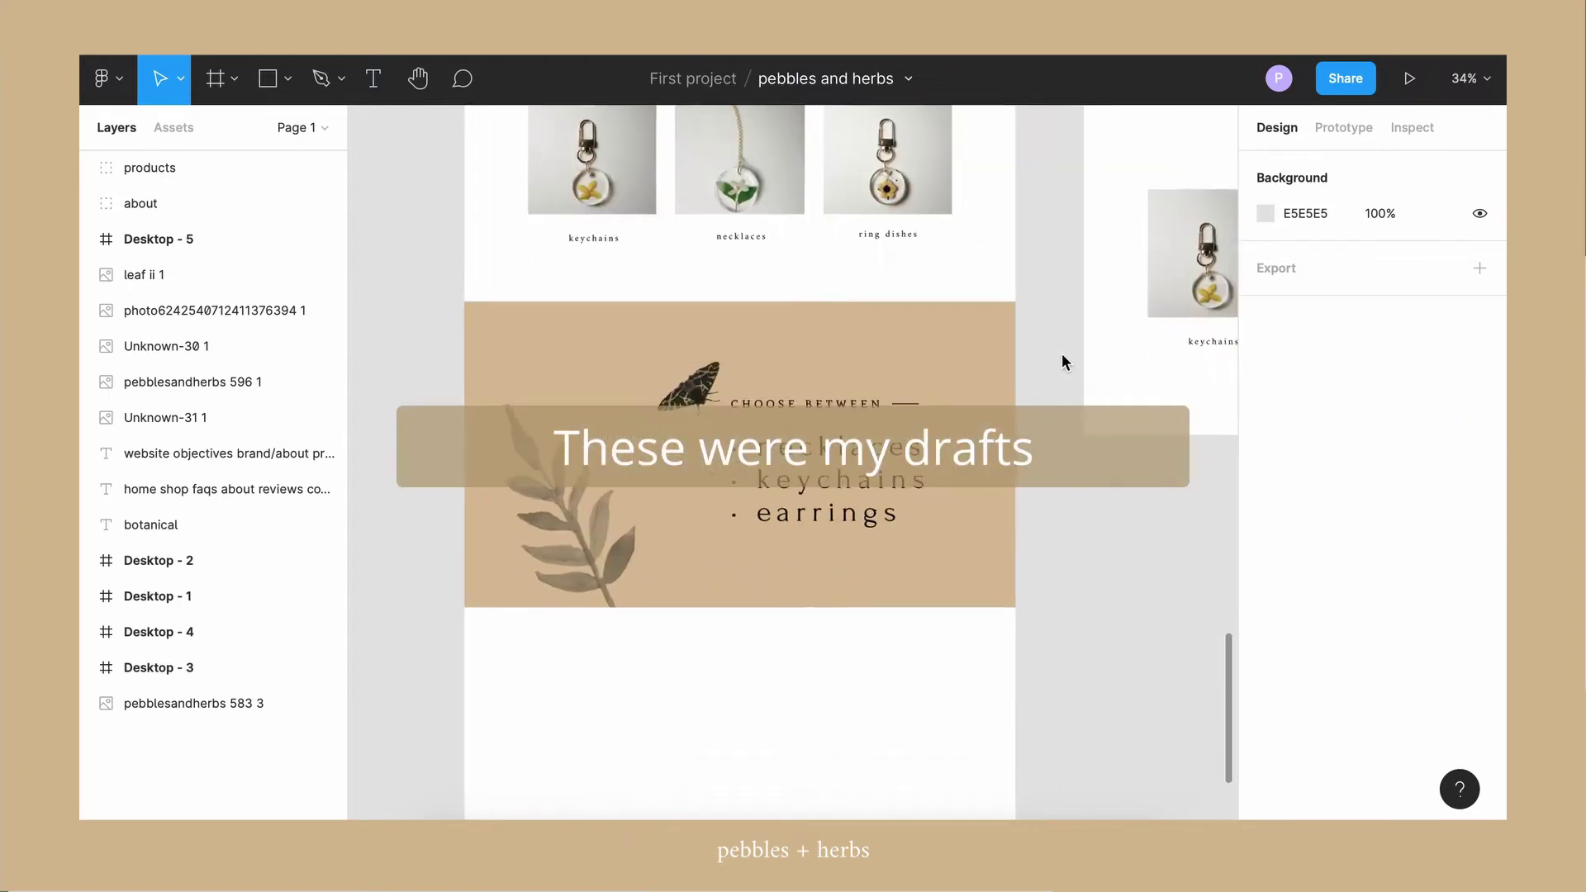
scroll(1062, 355, "up", 8)
scroll(1062, 355, "right", 6)
scroll(1063, 355, "down", 1)
scroll(1063, 353, "down", 4)
scroll(1062, 353, "up", 6)
scroll(1062, 353, "left", 6)
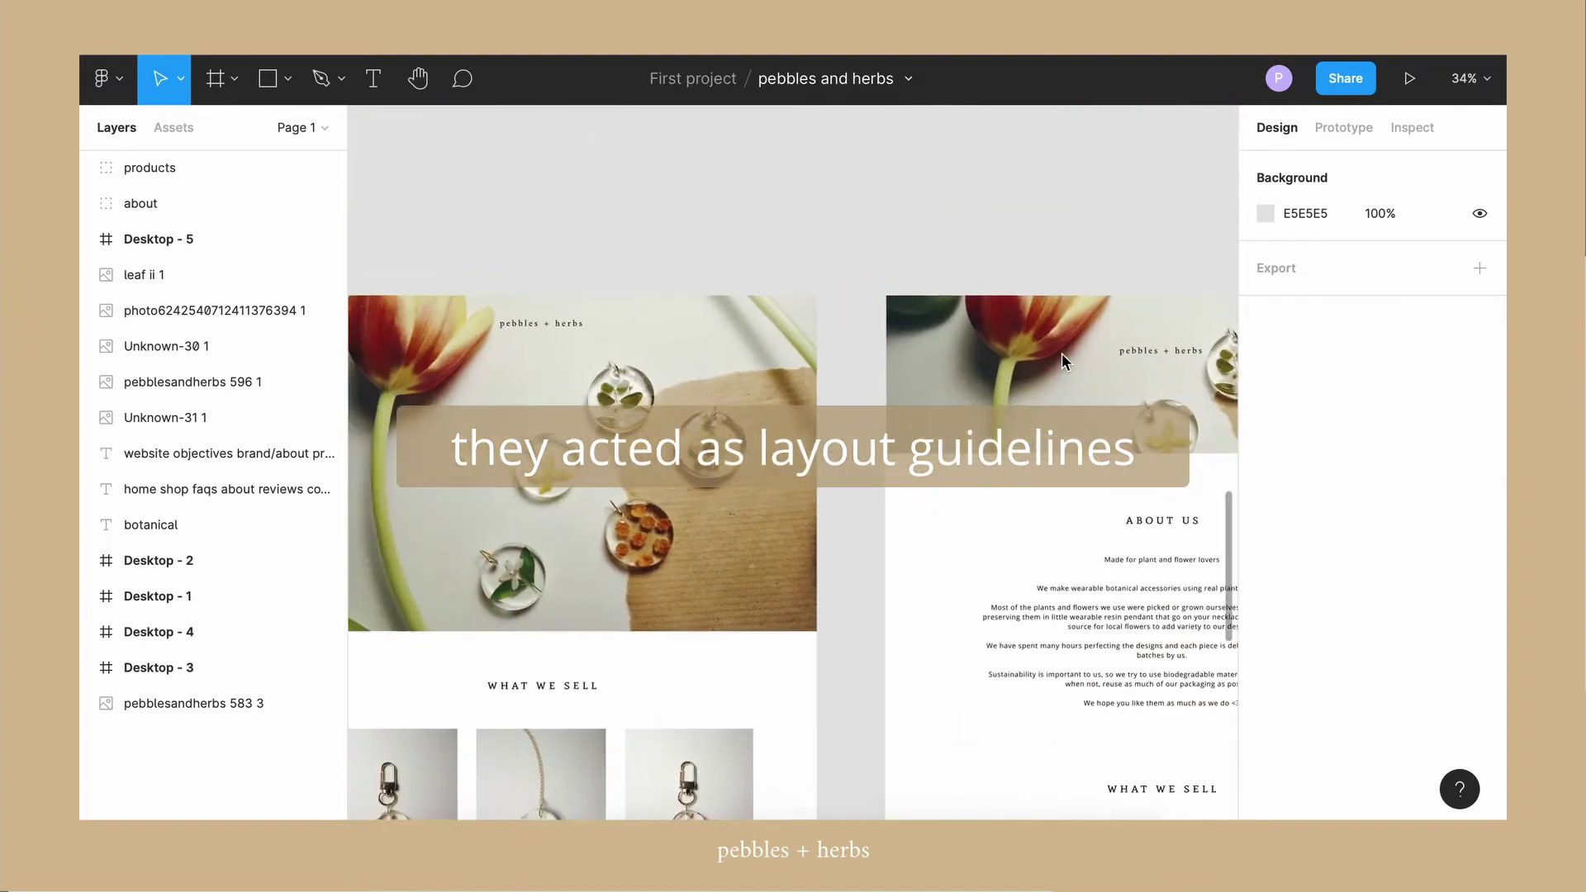
scroll(1062, 354, "down", 1)
scroll(932, 544, "right", 6)
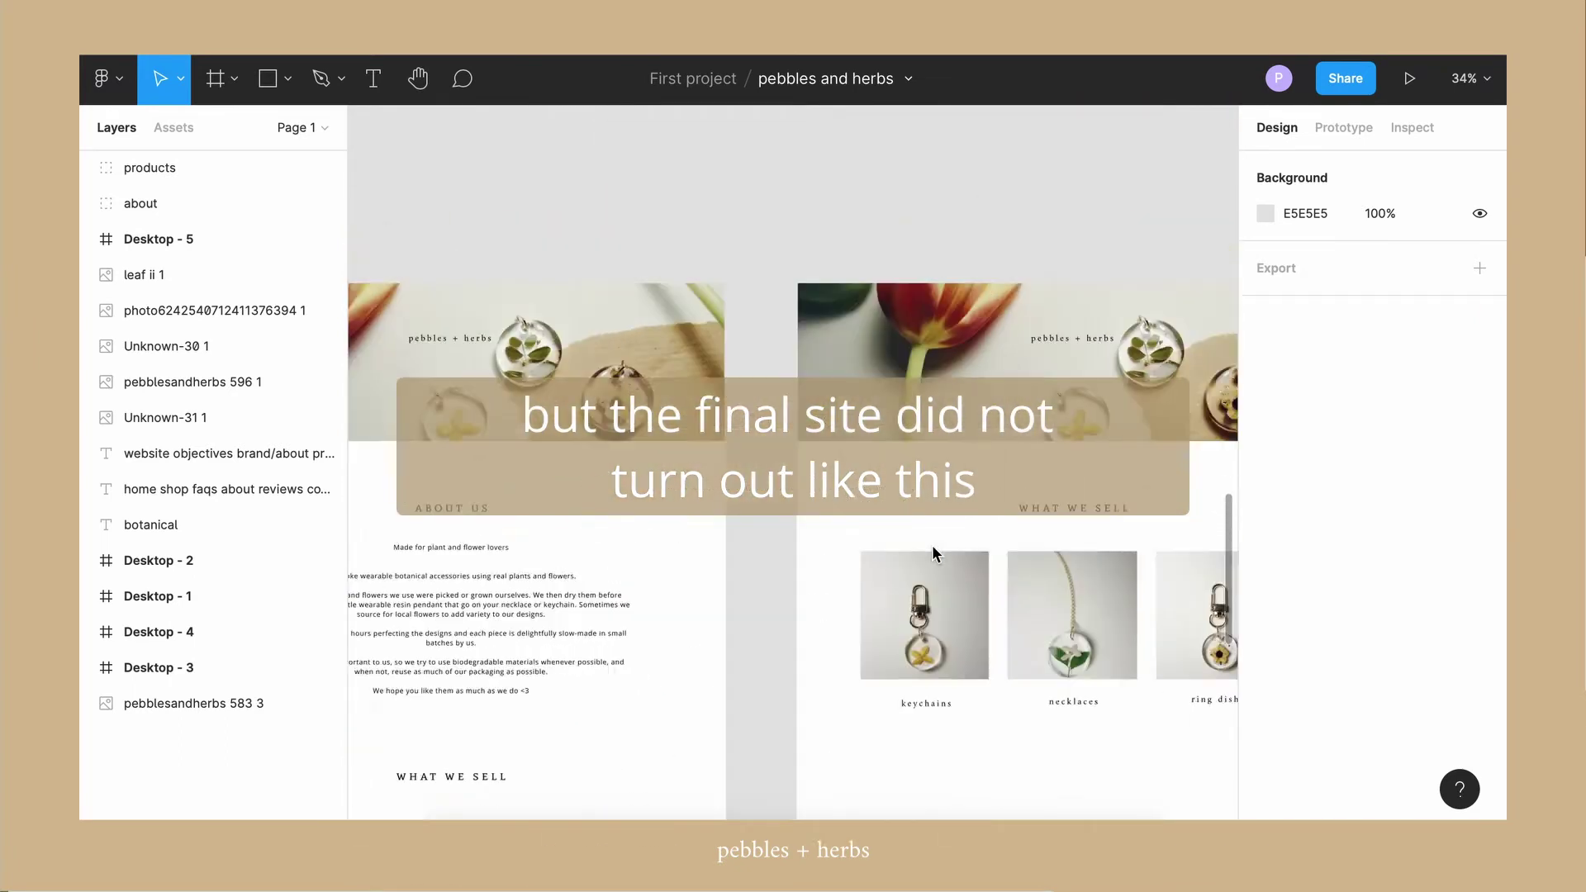
scroll(932, 544, "down", 5)
scroll(932, 553, "up", 8)
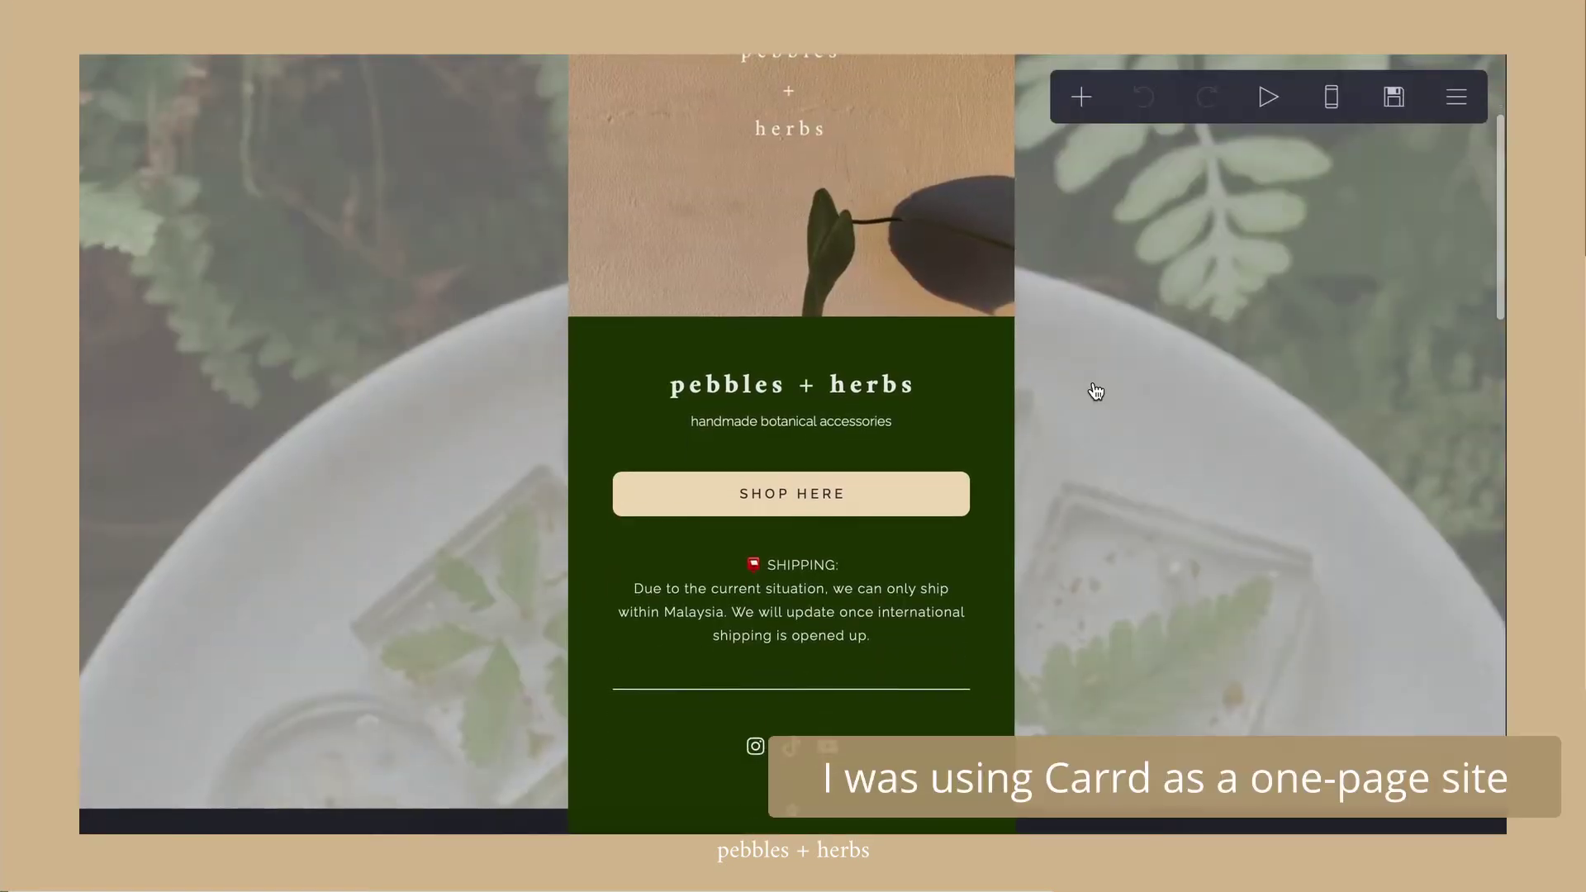
In the Carrd editor, delete the "pebbles + herbs" heading and the "handmade botanical accessories" tagline from the green section
scroll(1096, 391, "up", 1)
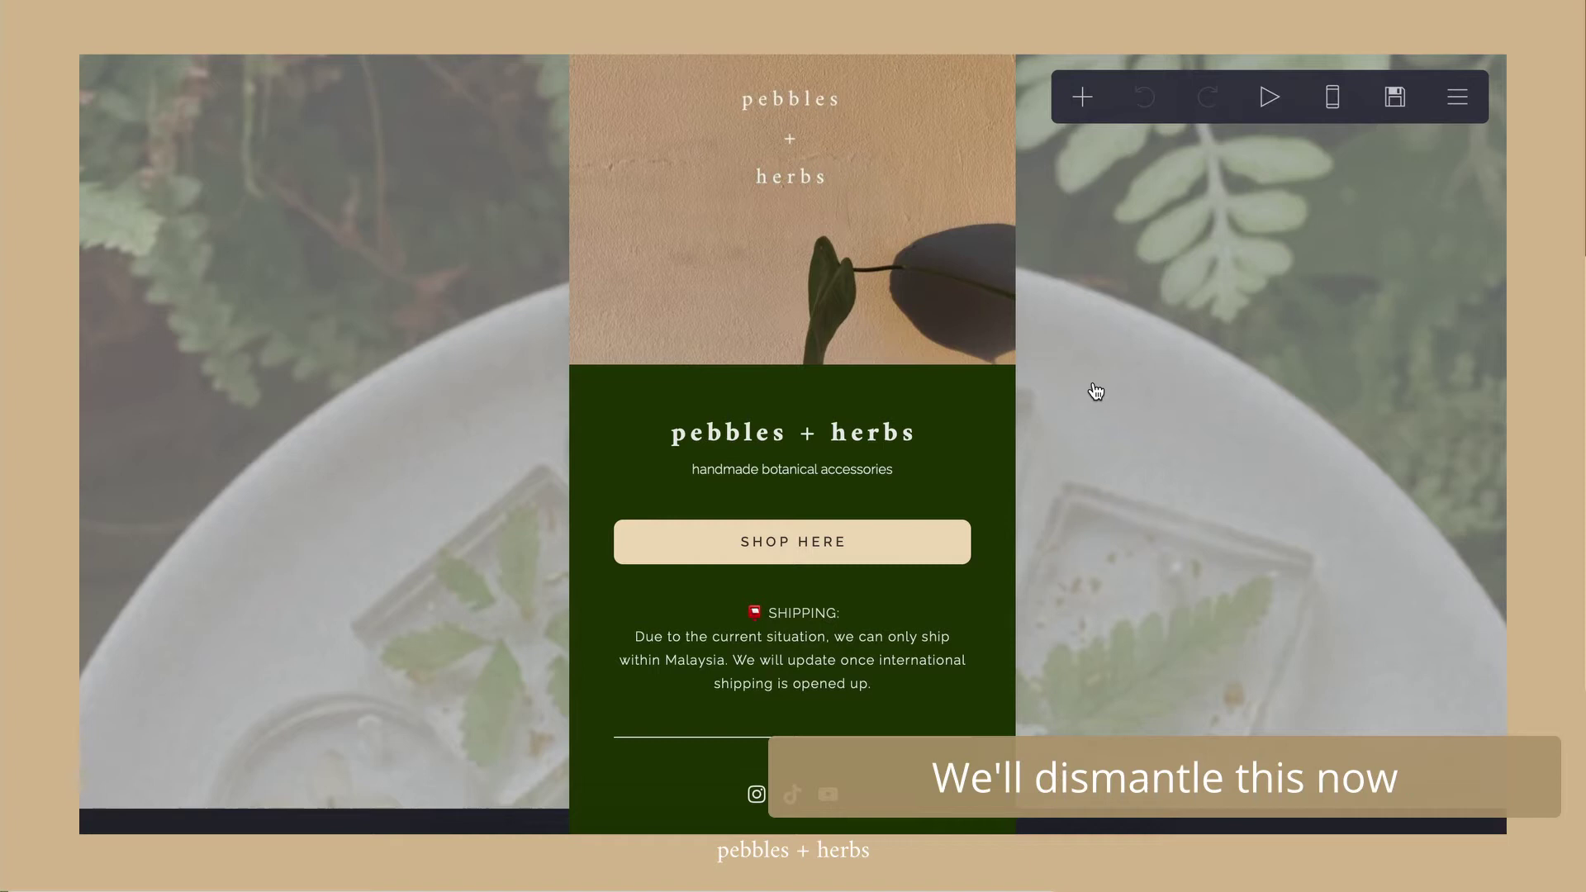
scroll(1095, 390, "up", 1)
left_click(792, 458)
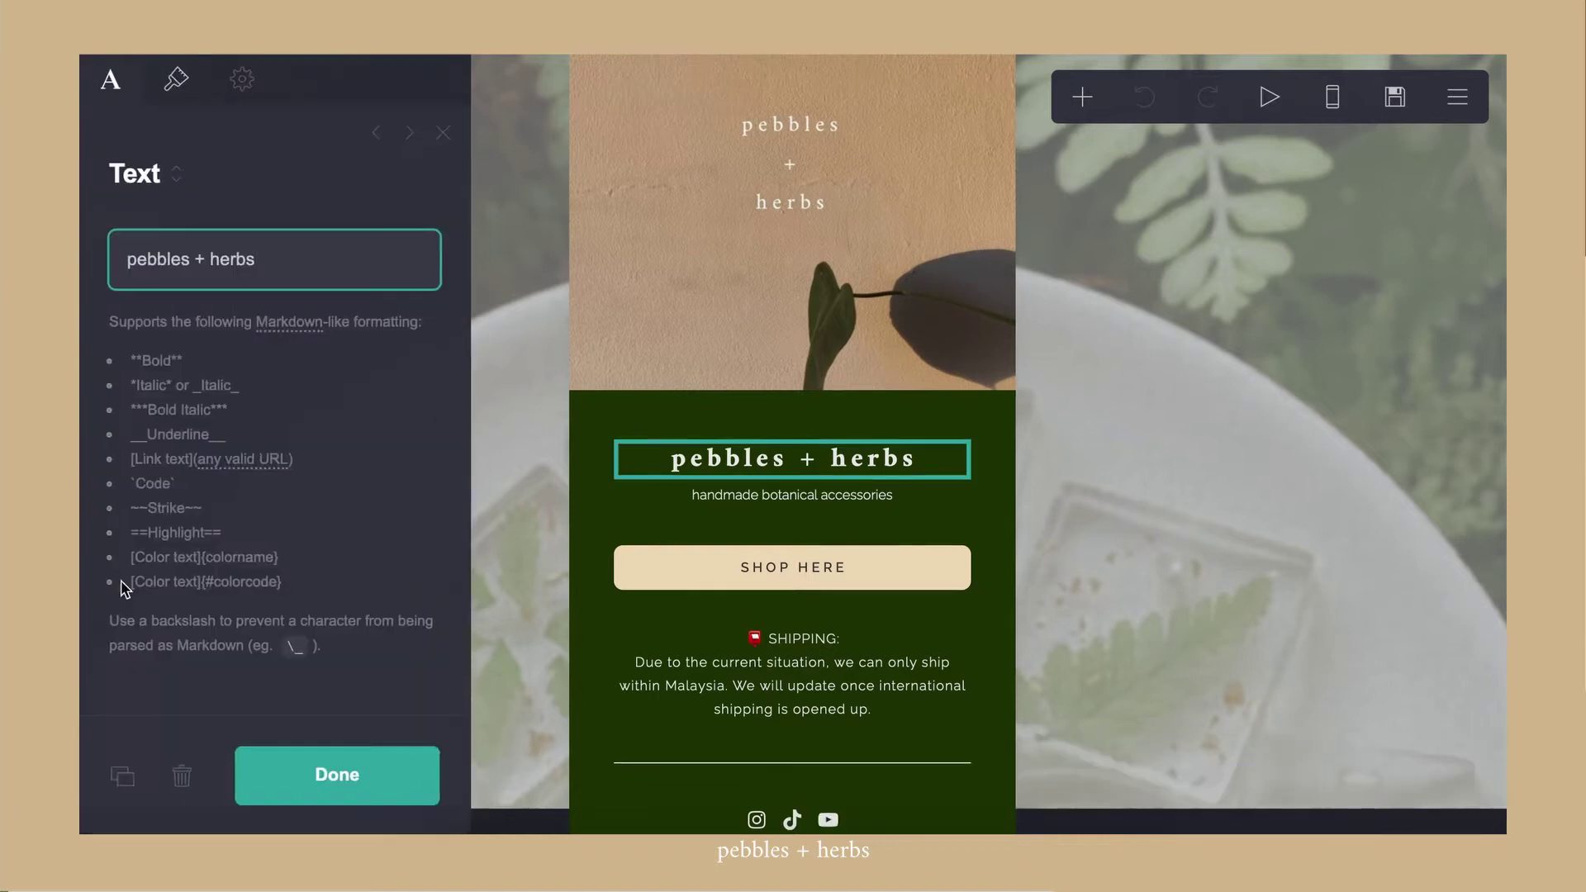
left_click(181, 776)
left_click(792, 451)
left_click(181, 775)
Delete the SHOP HERE button, the shipping notice and the other remaining content above the divider in the green section
left_click(792, 570)
left_click(181, 776)
left_click(793, 591)
left_click(181, 776)
left_click(732, 570)
left_click(793, 609)
left_click(792, 673)
left_click(181, 775)
left_click(727, 686)
left_click(181, 776)
left_click(744, 686)
left_click(181, 776)
left_click(776, 674)
left_click(181, 776)
left_click(780, 673)
left_click(181, 776)
left_click(784, 673)
left_click(180, 776)
scroll(1115, 473, "up", 2)
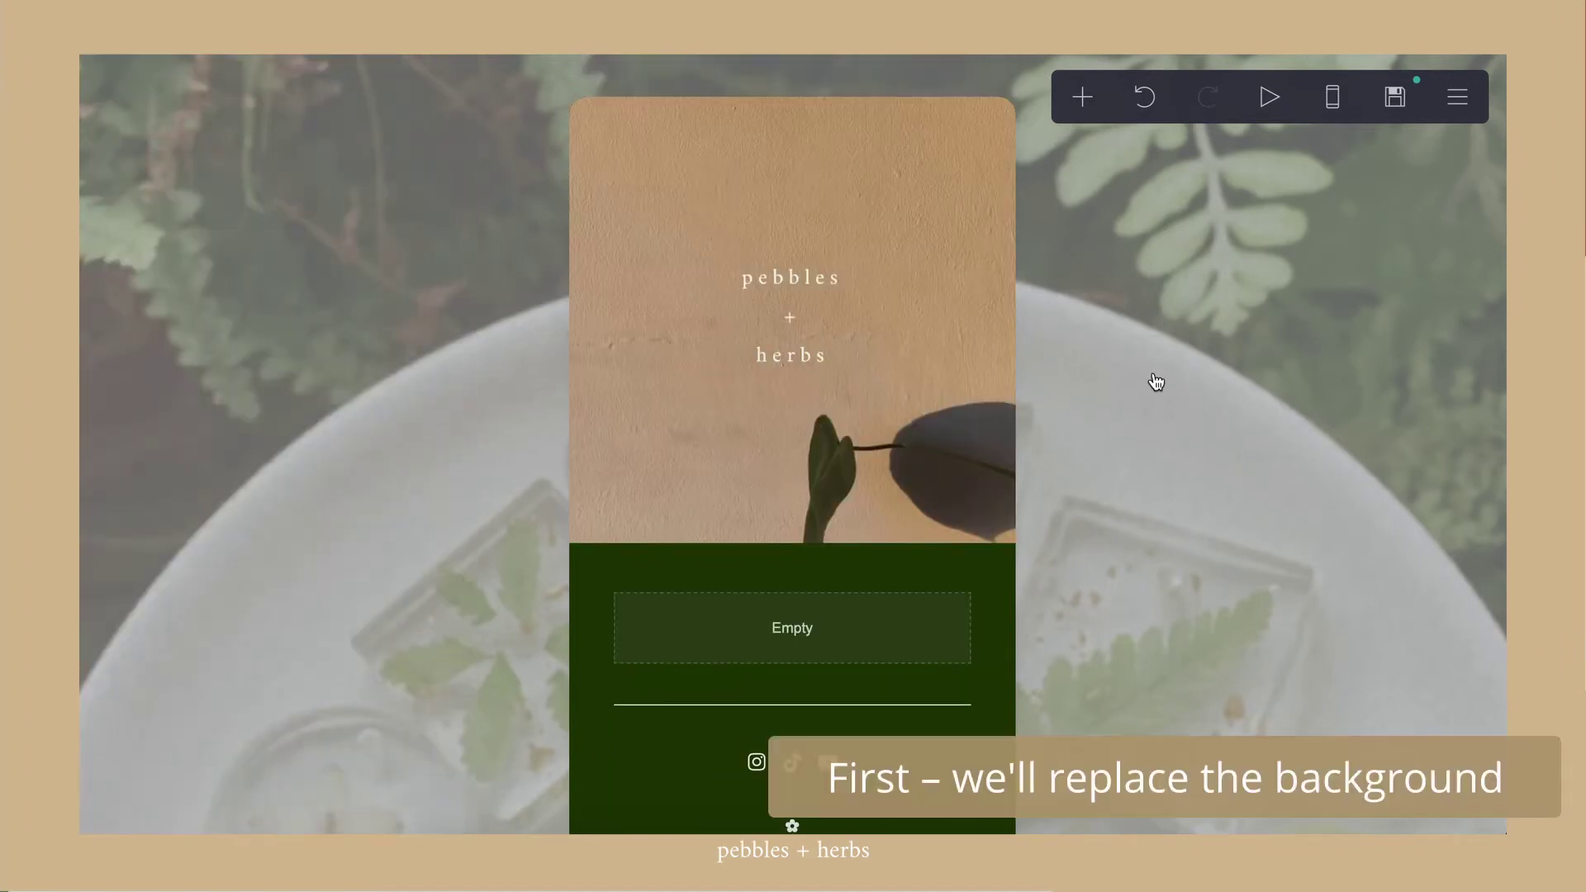
Change the page background from an image to the solid color #FFF2D9
left_click(1155, 382)
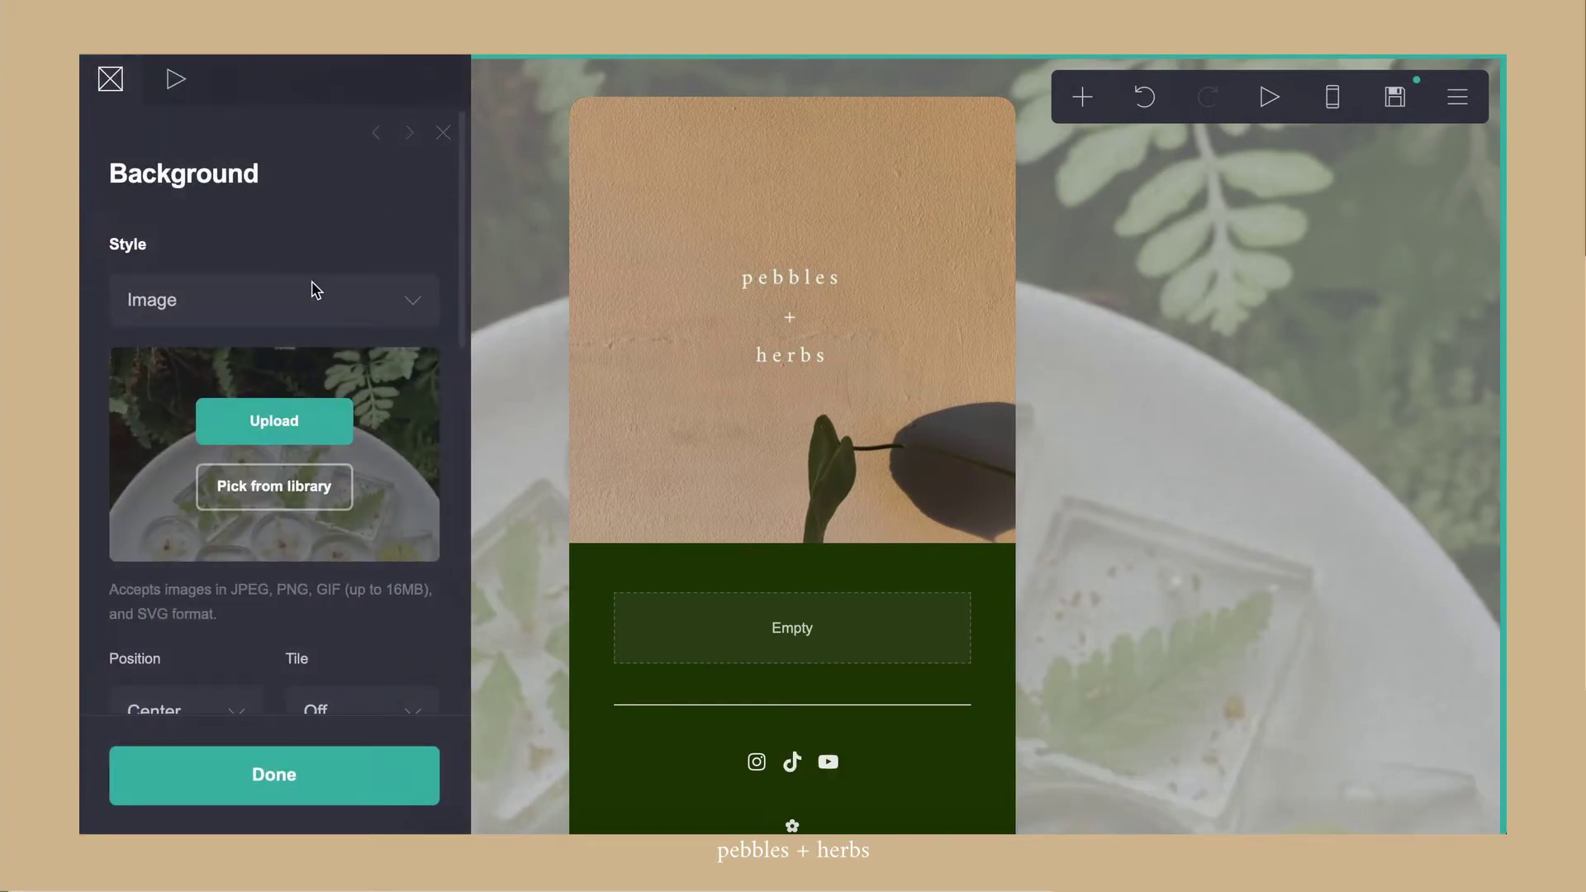
left_click(327, 309)
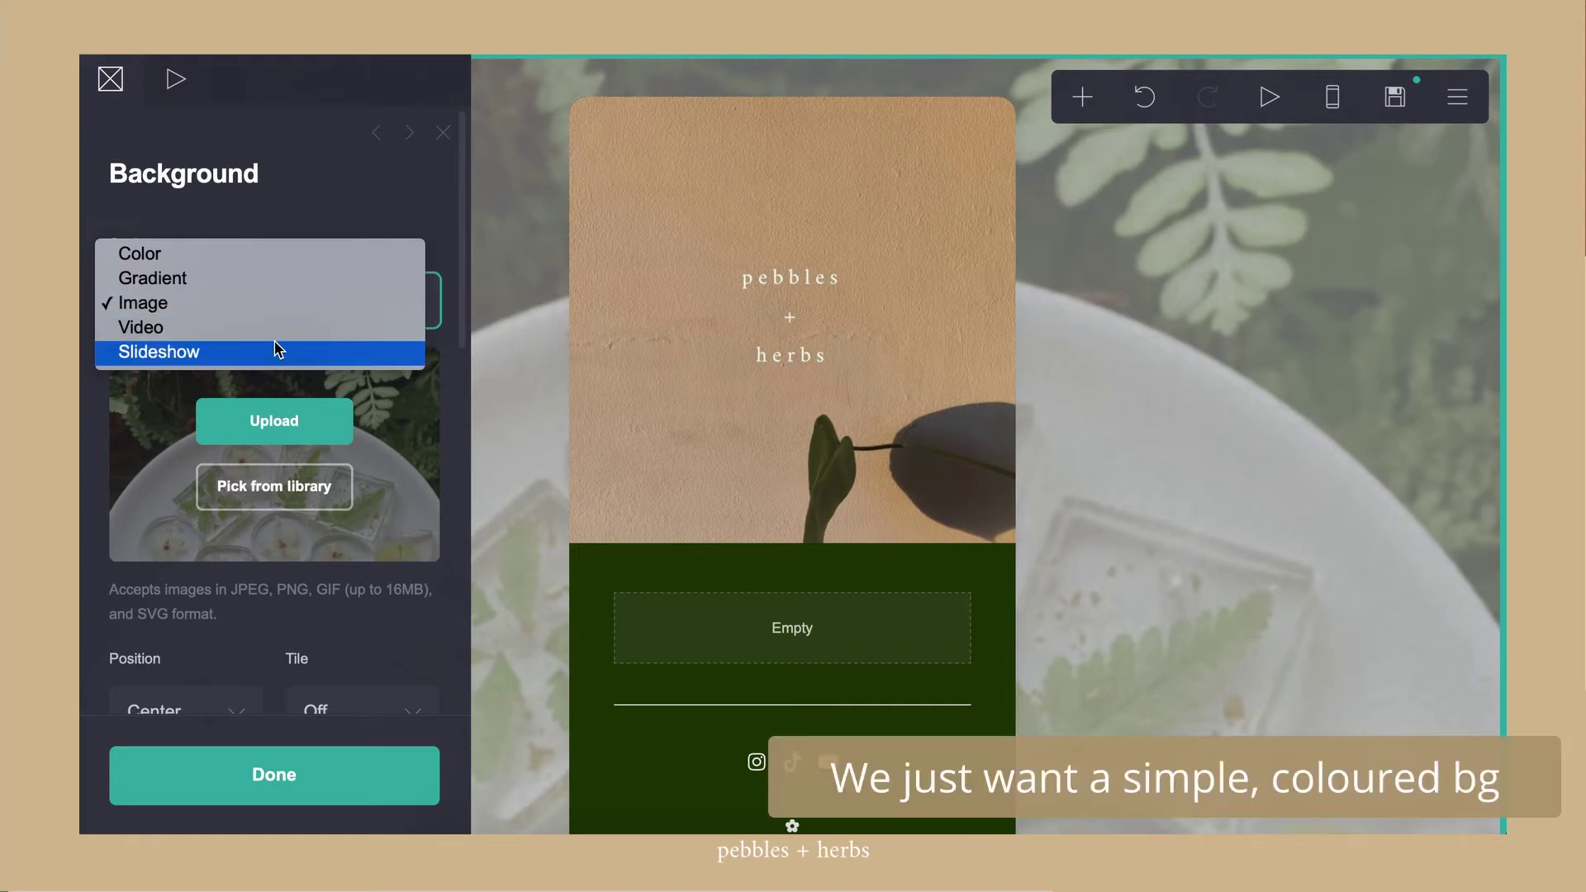
left_click(290, 253)
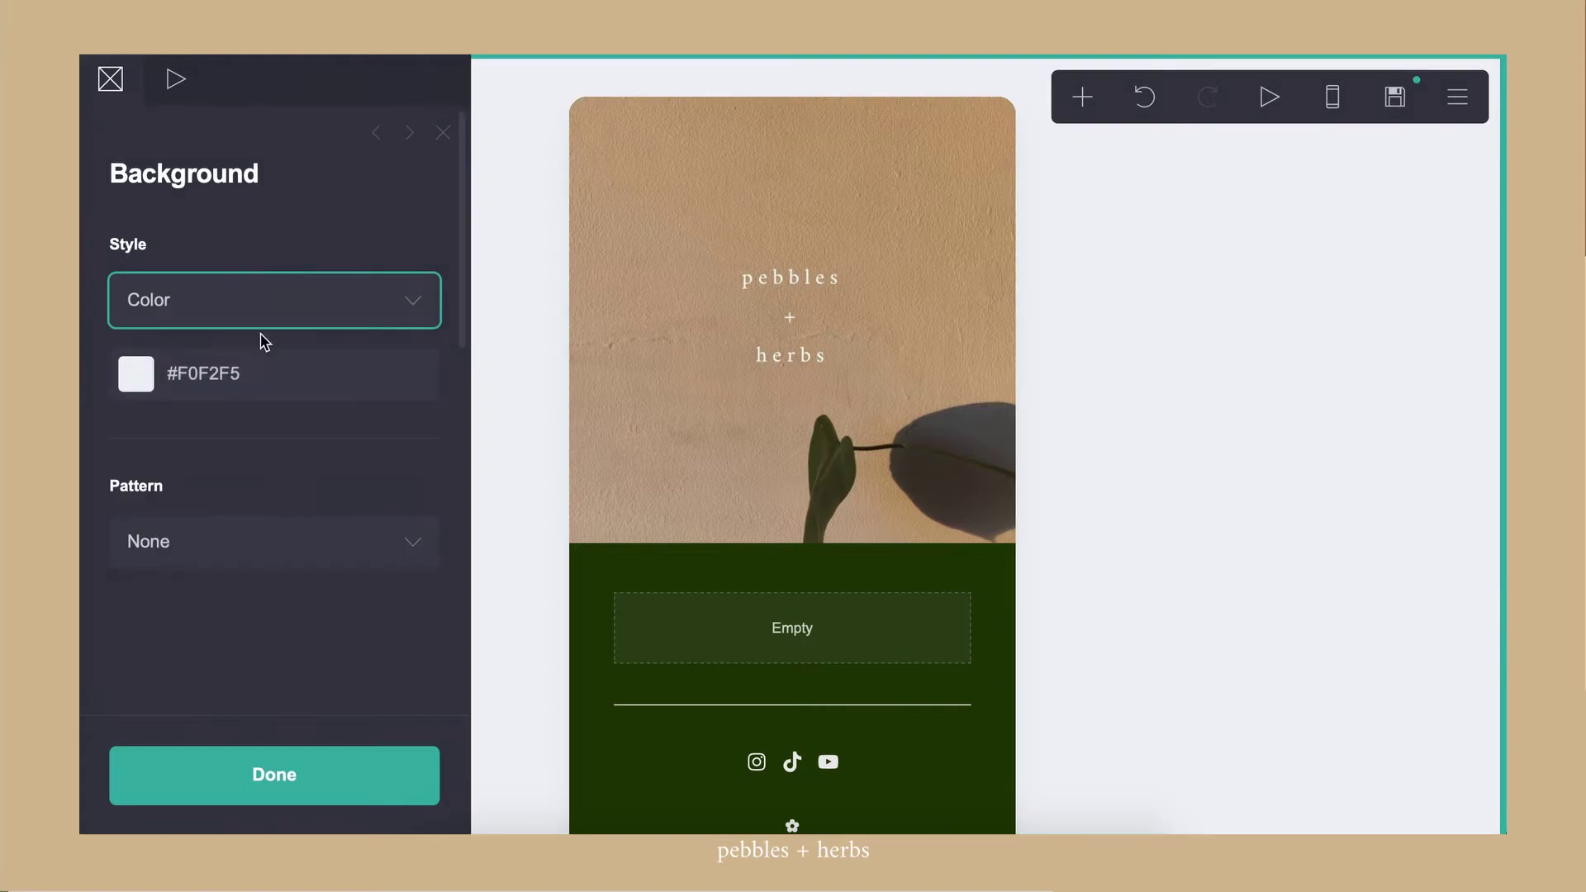
left_click(237, 388)
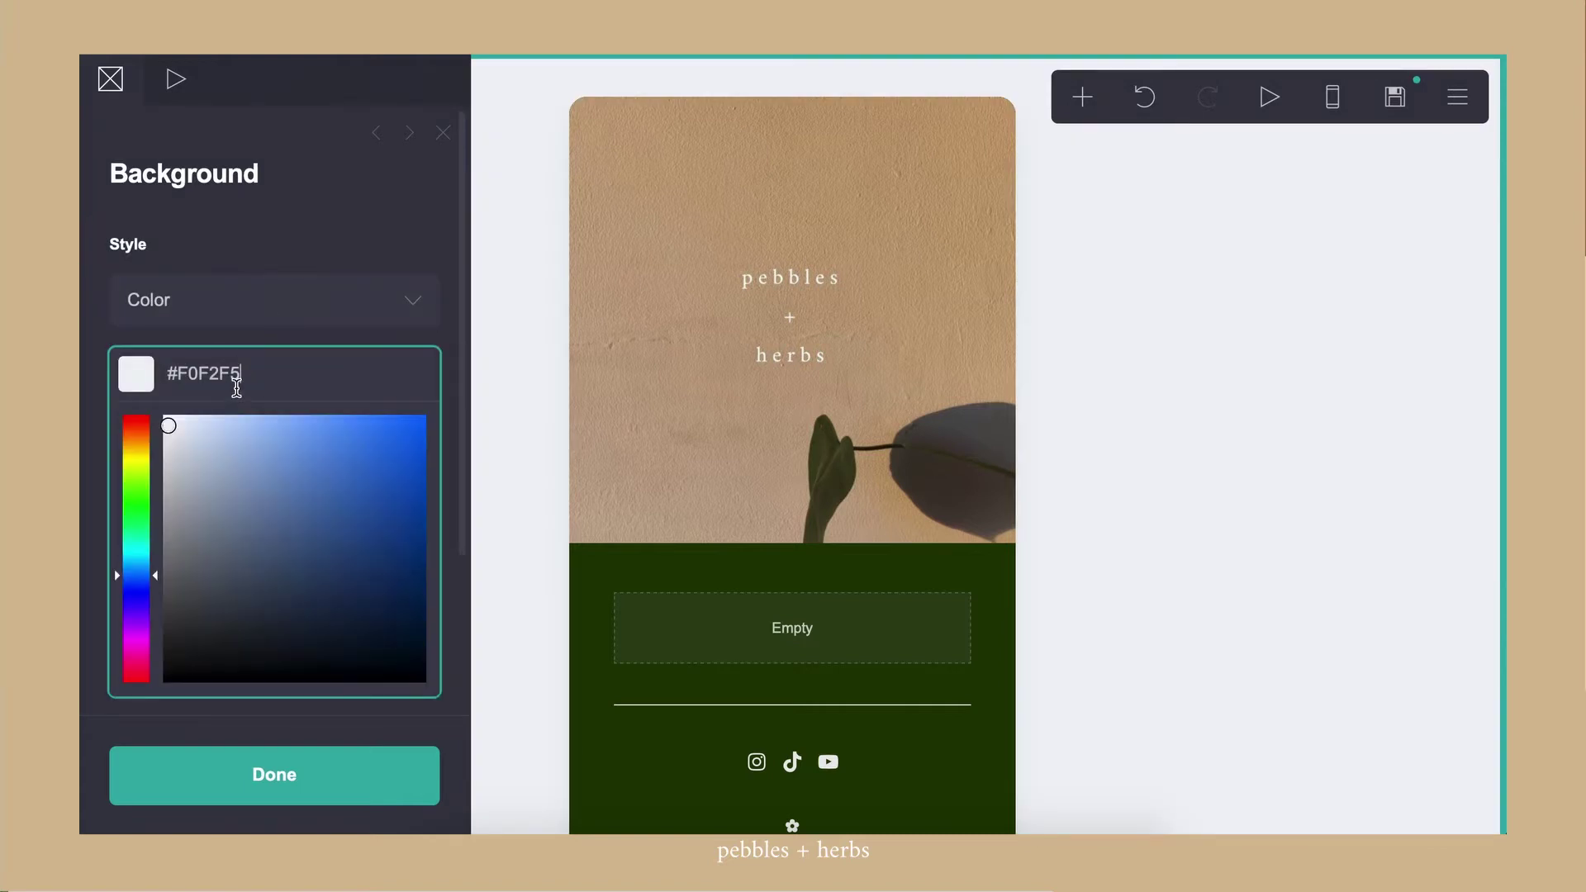
left_click_drag(186, 372, 281, 373)
type("FFF2D9")
key("Return")
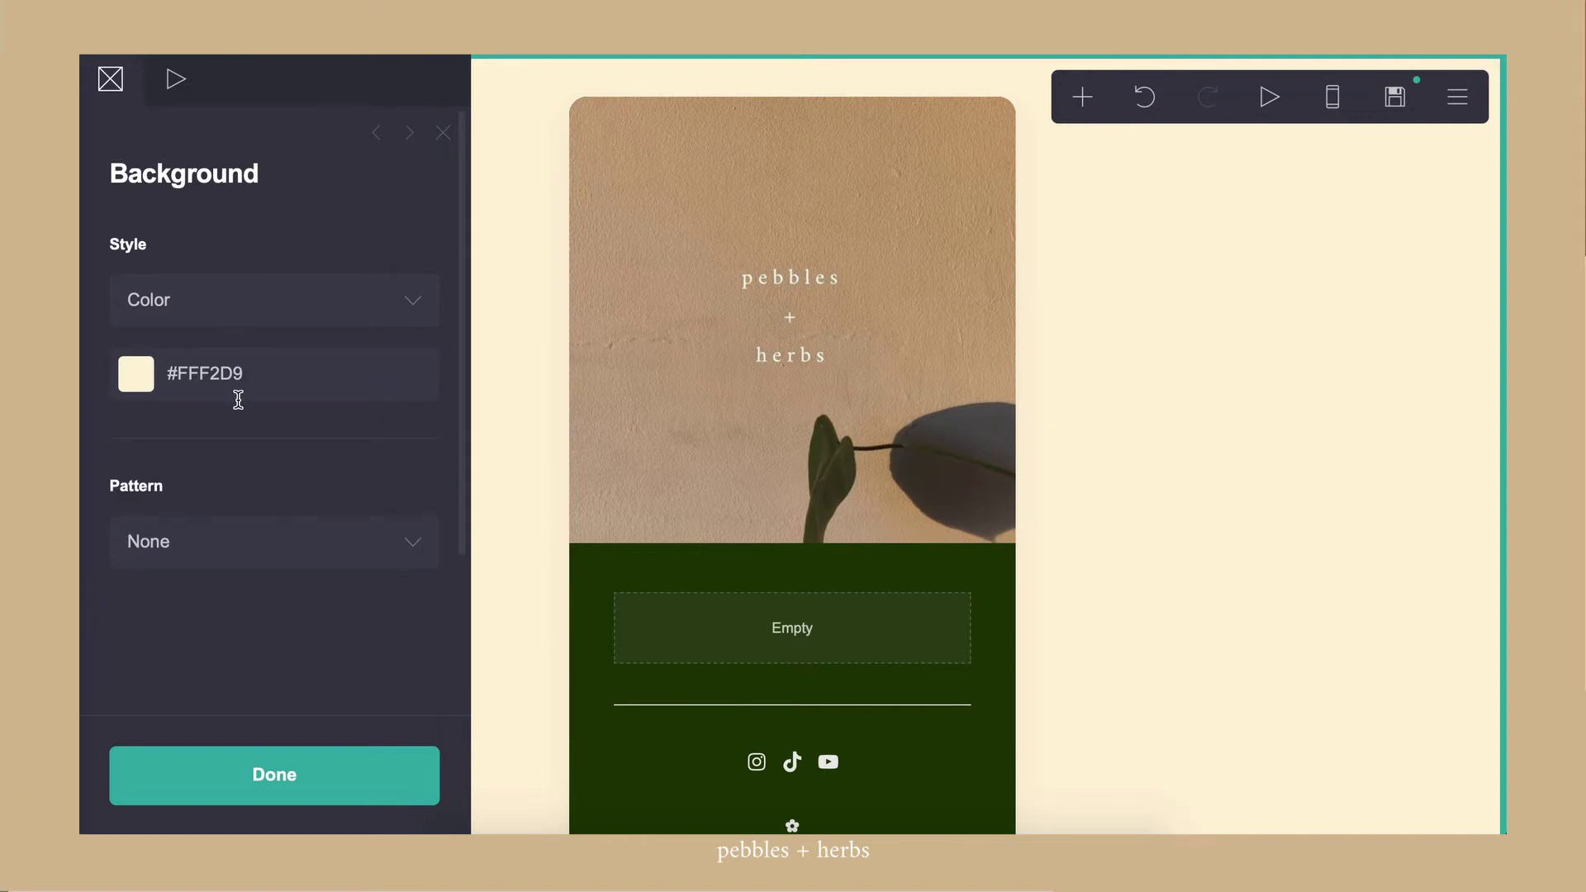
Add a Noise pattern to the page background and set its color to #D9976880
left_click(263, 542)
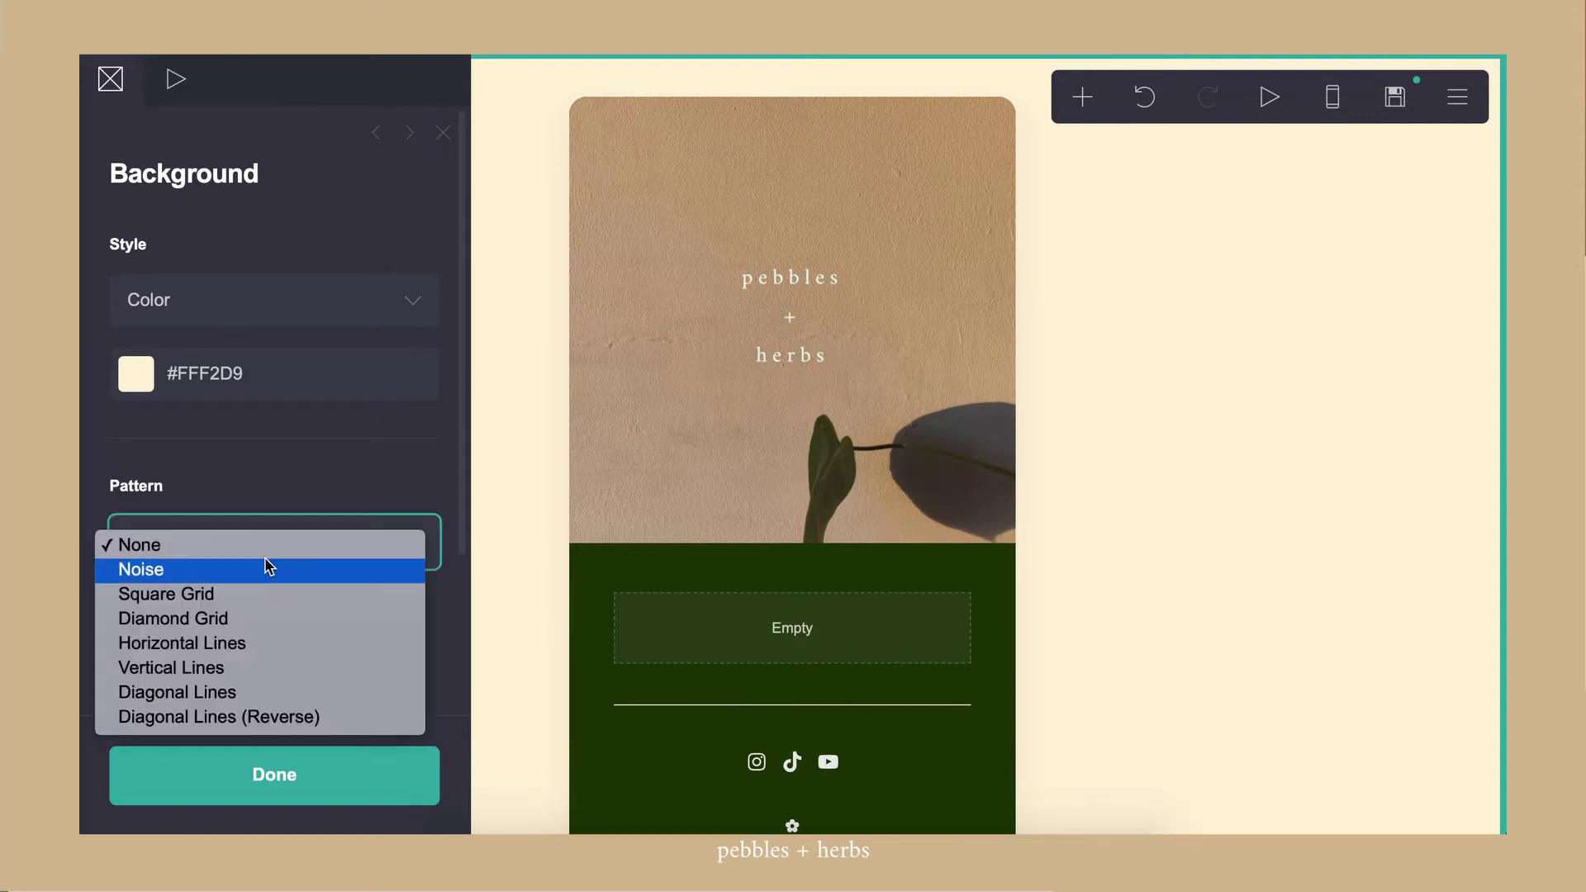
left_click(267, 563)
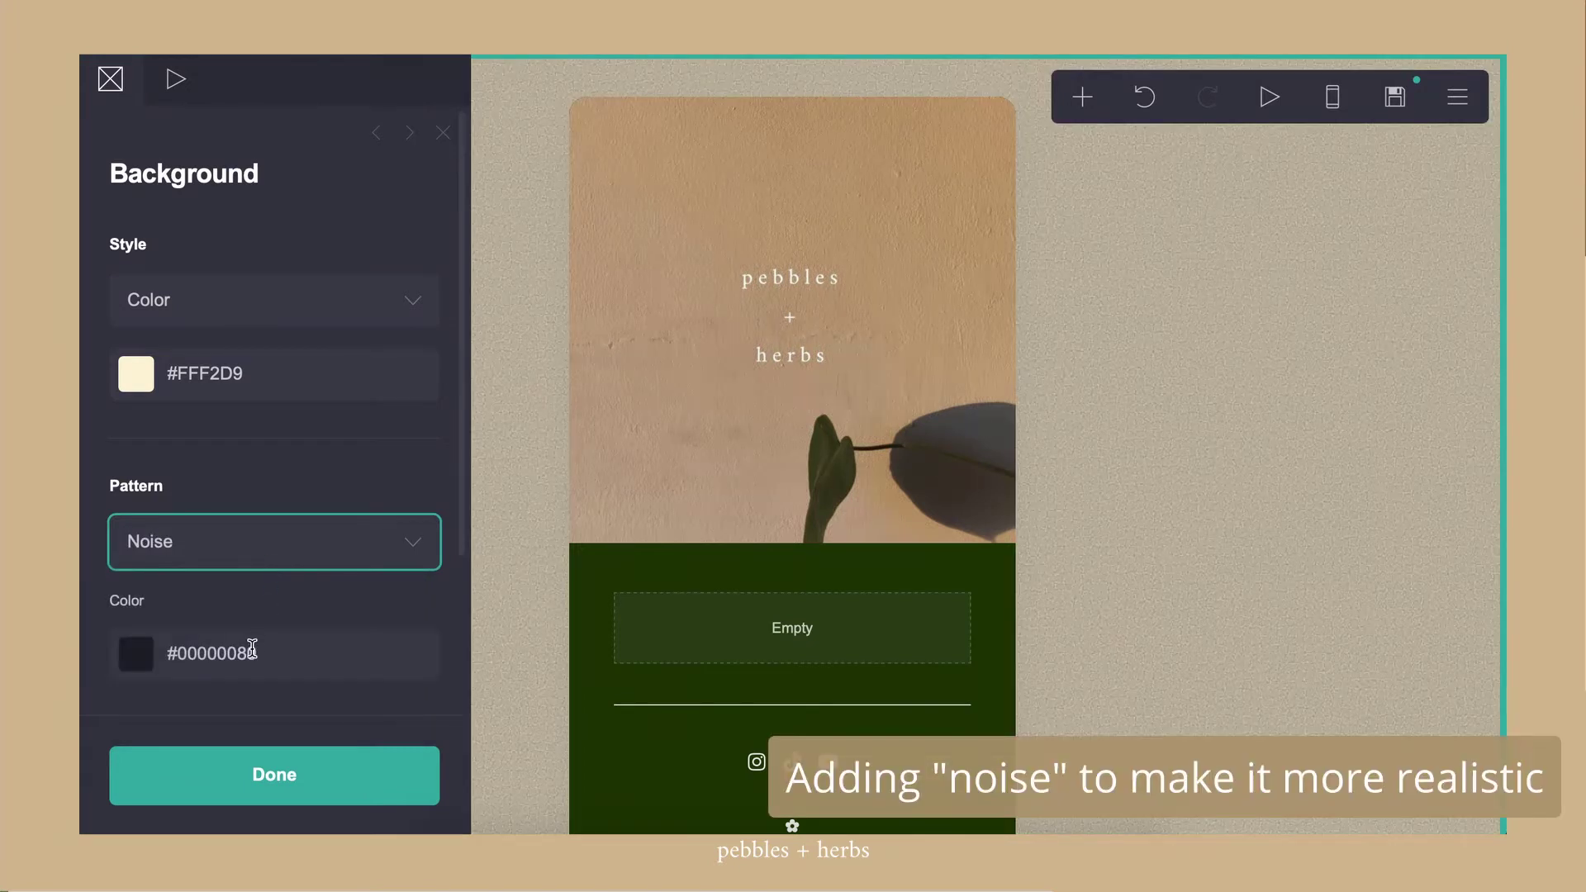
left_click(248, 647)
type("D99")
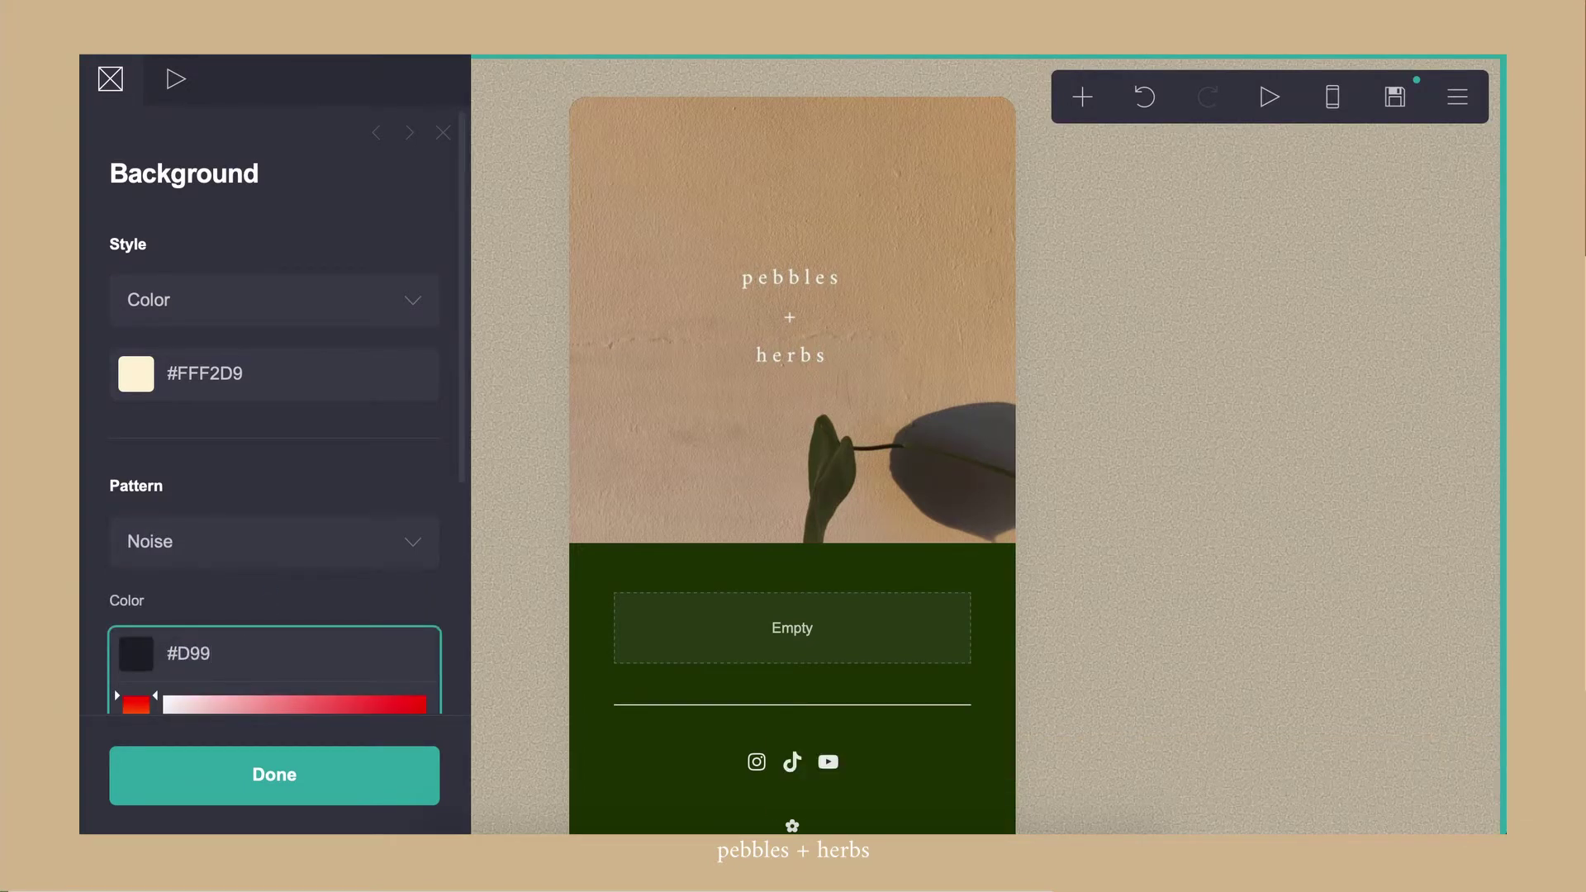
type("76880")
scroll(227, 564, "down", 1)
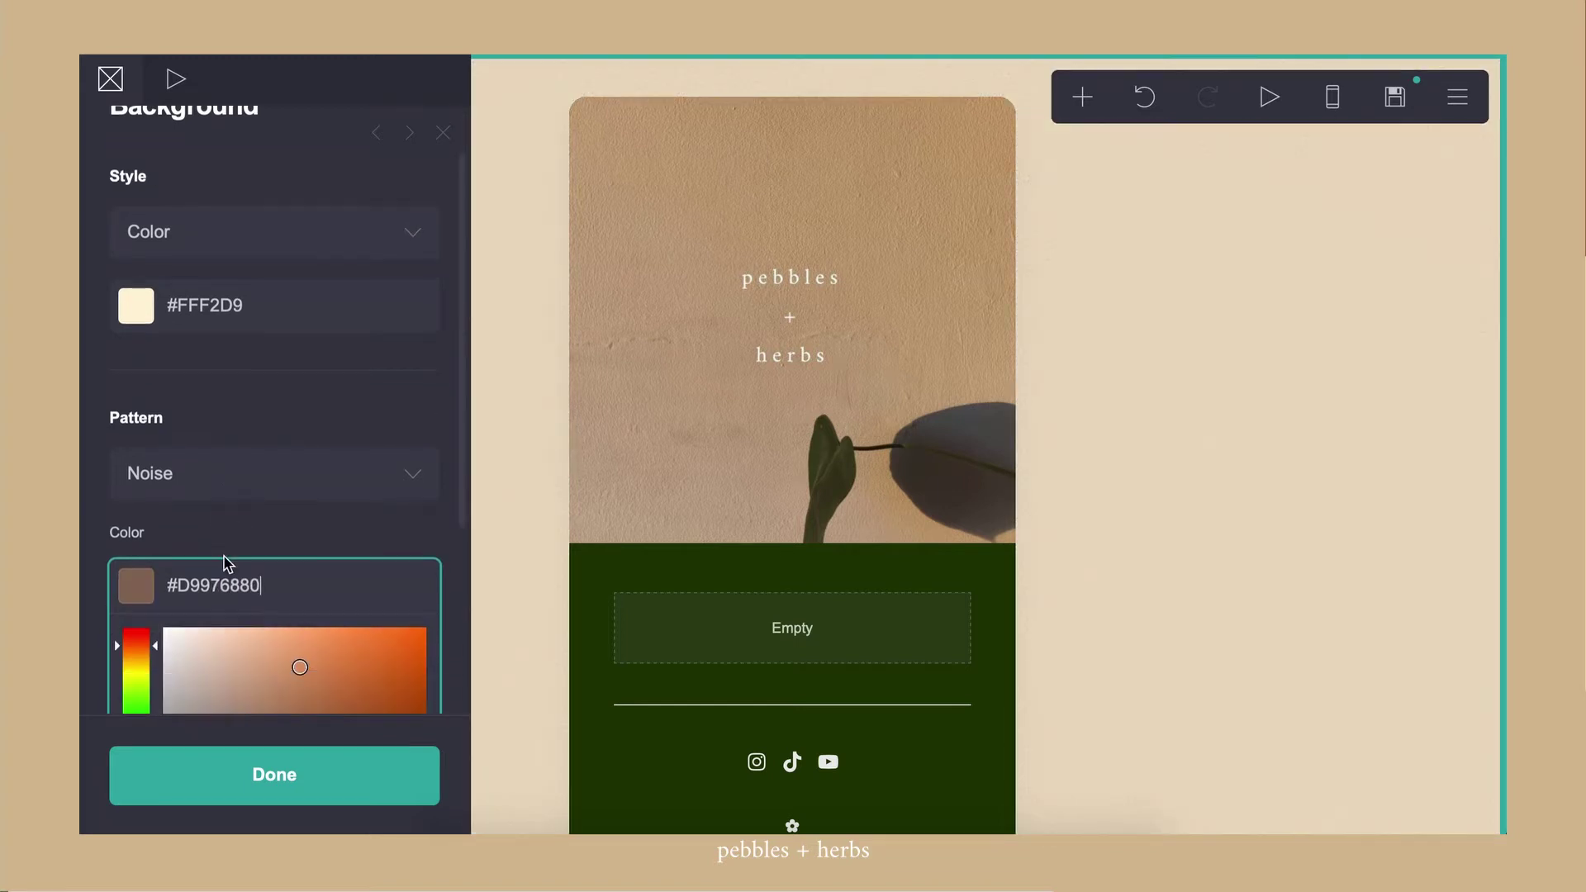
Finish the background settings and change the page style to Wide Box
scroll(225, 564, "down", 3)
scroll(223, 558, "up", 4)
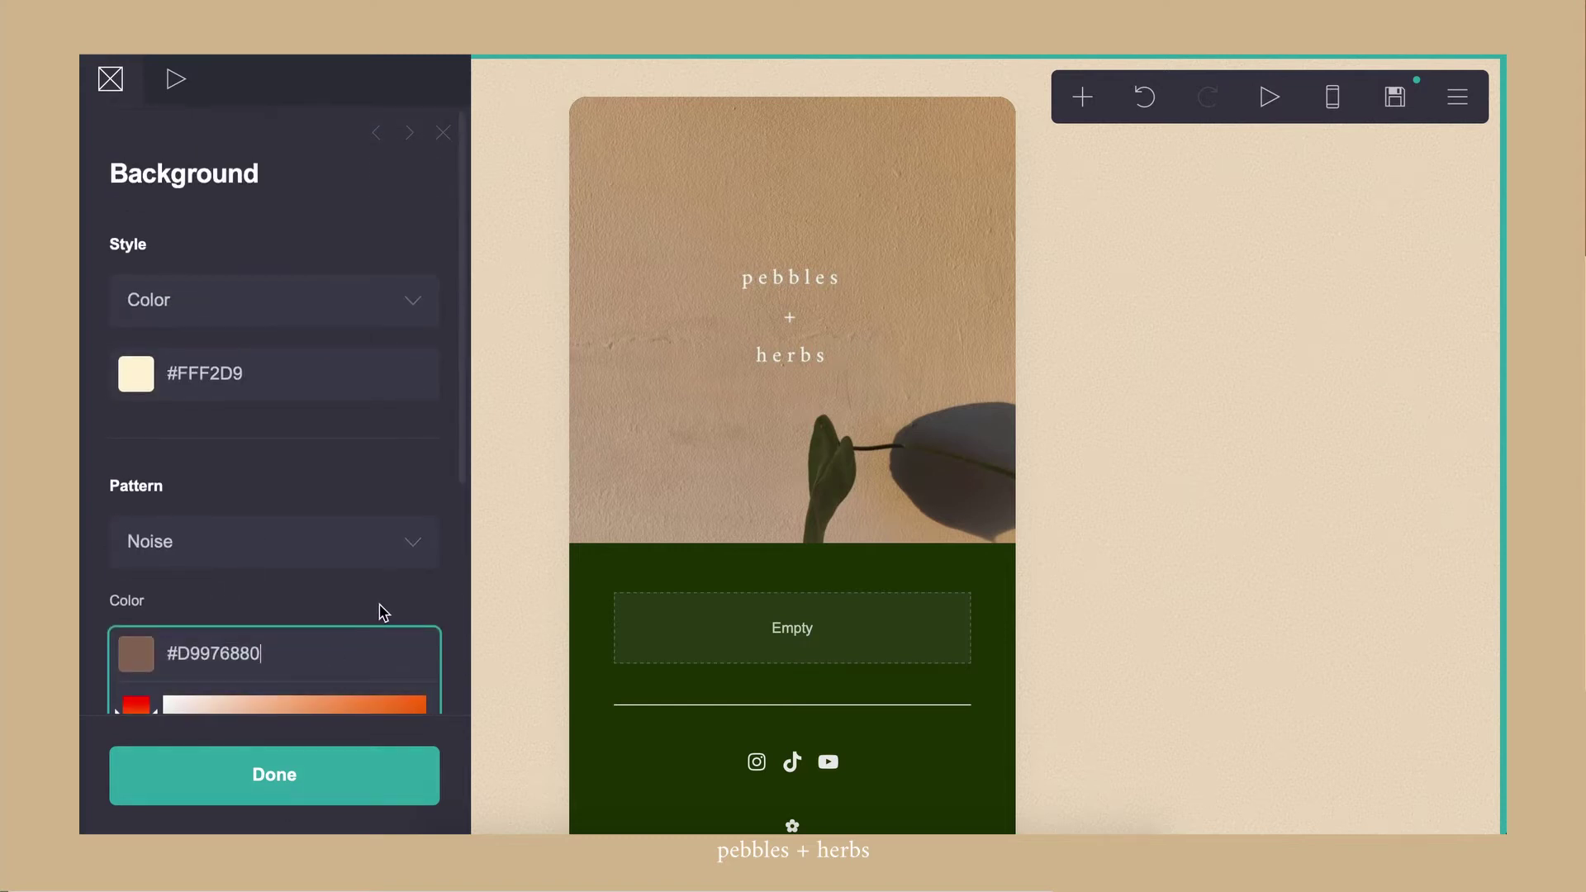
left_click(337, 789)
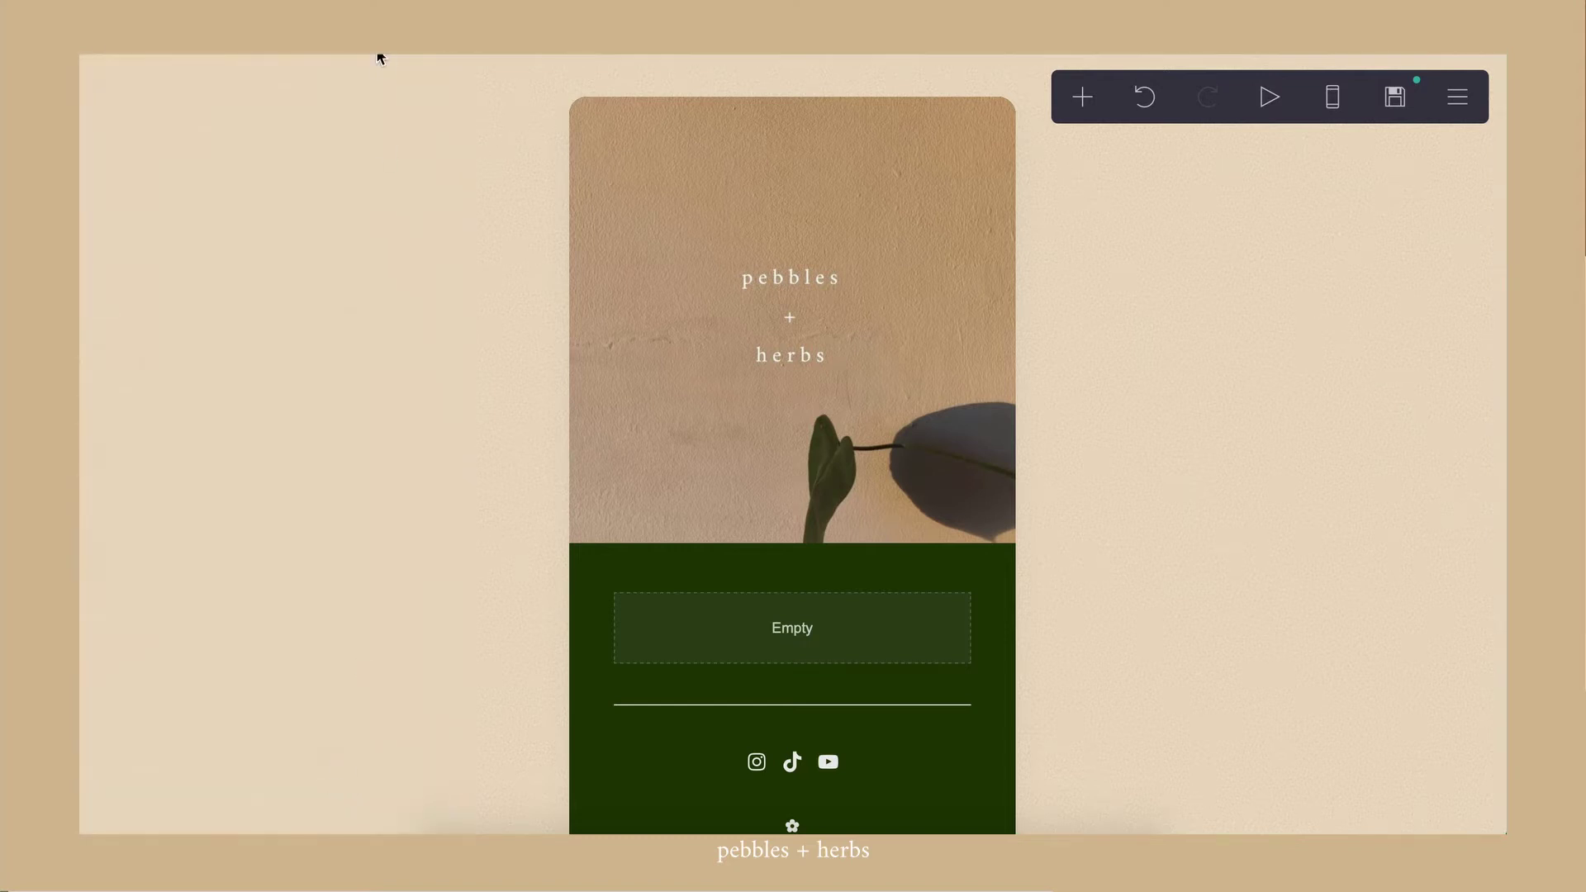
left_click(1459, 99)
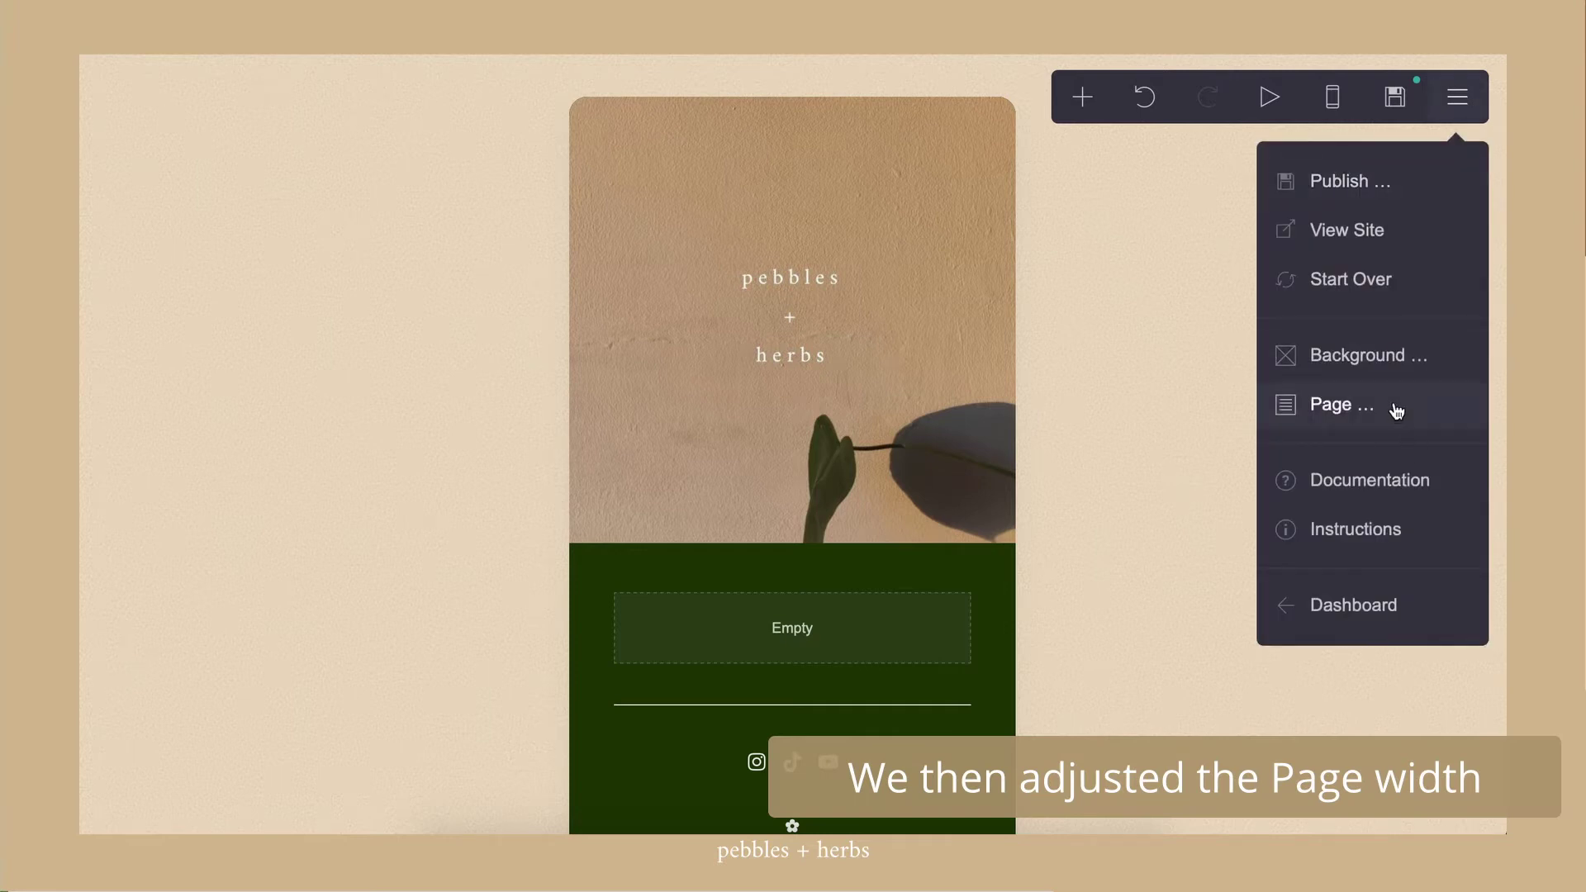
left_click(1397, 413)
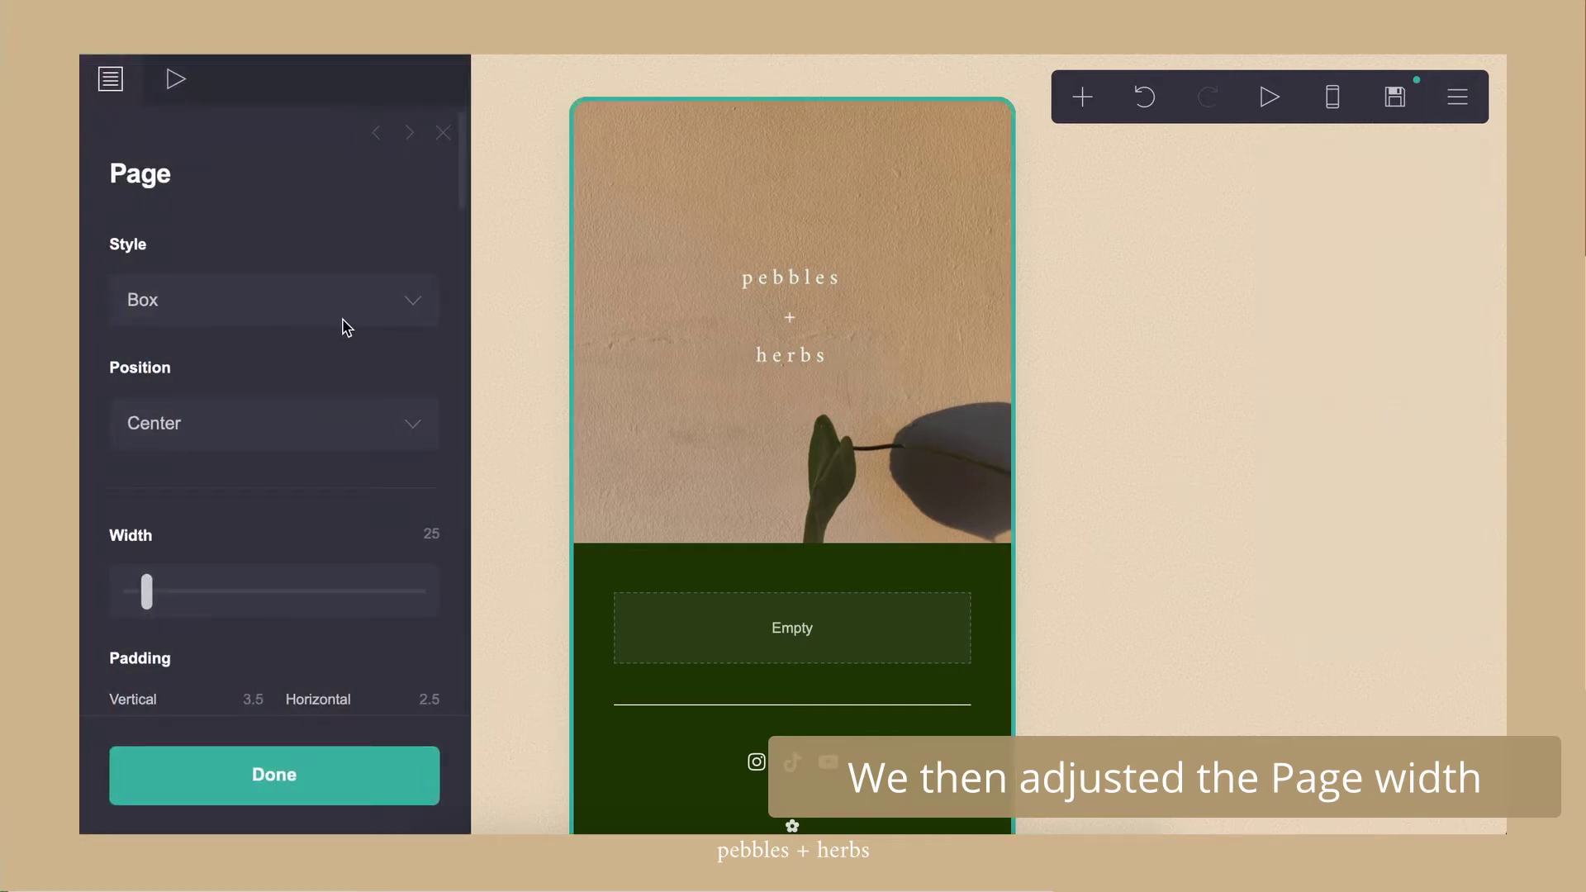
left_click(373, 320)
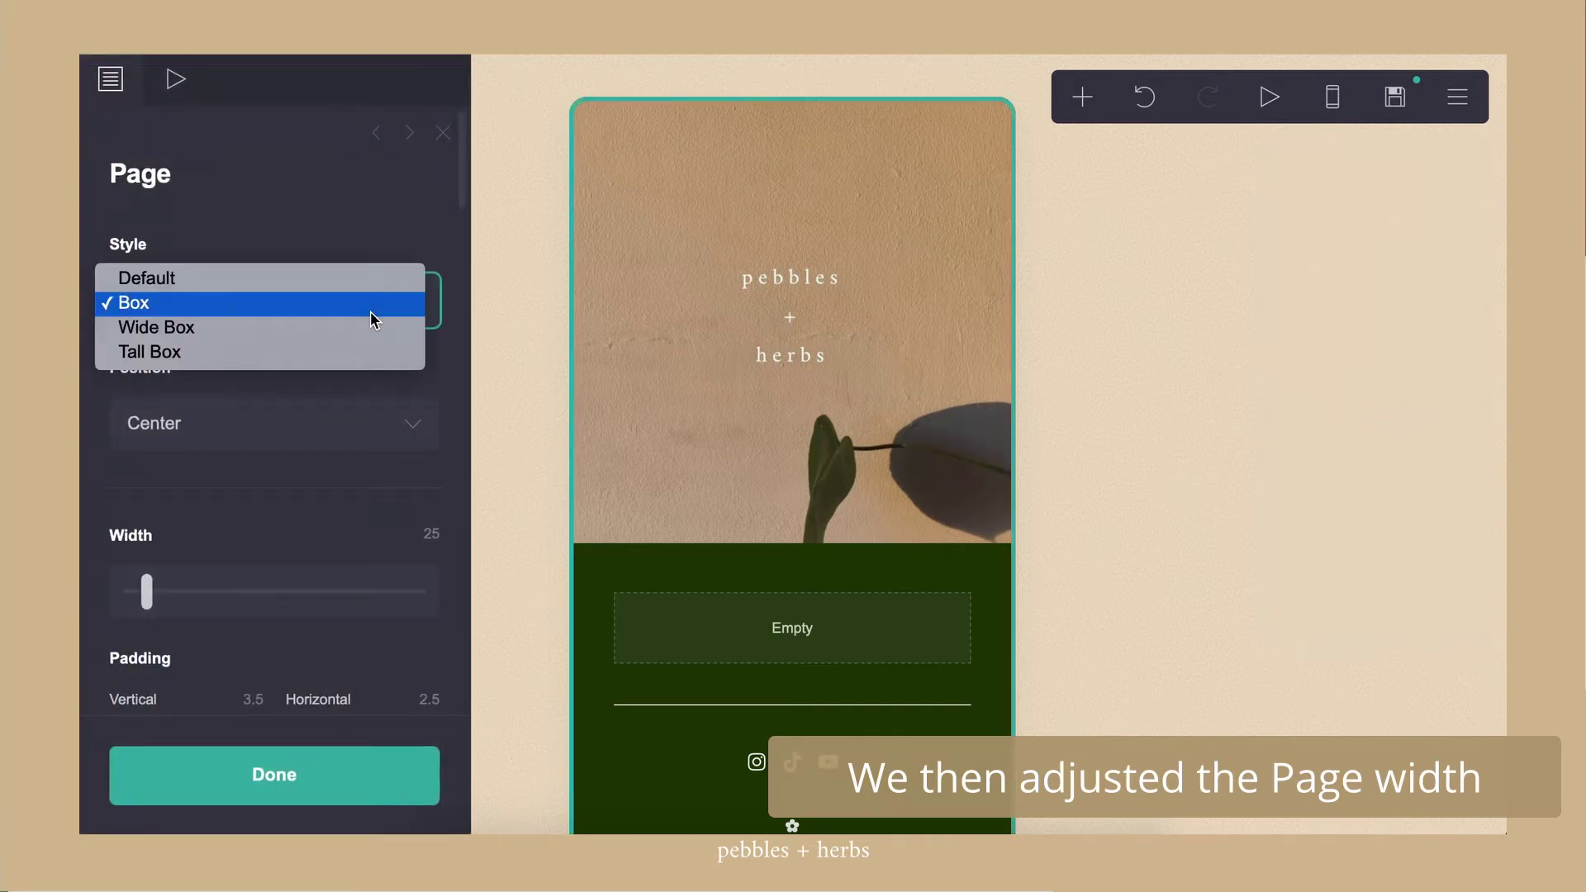
left_click(331, 330)
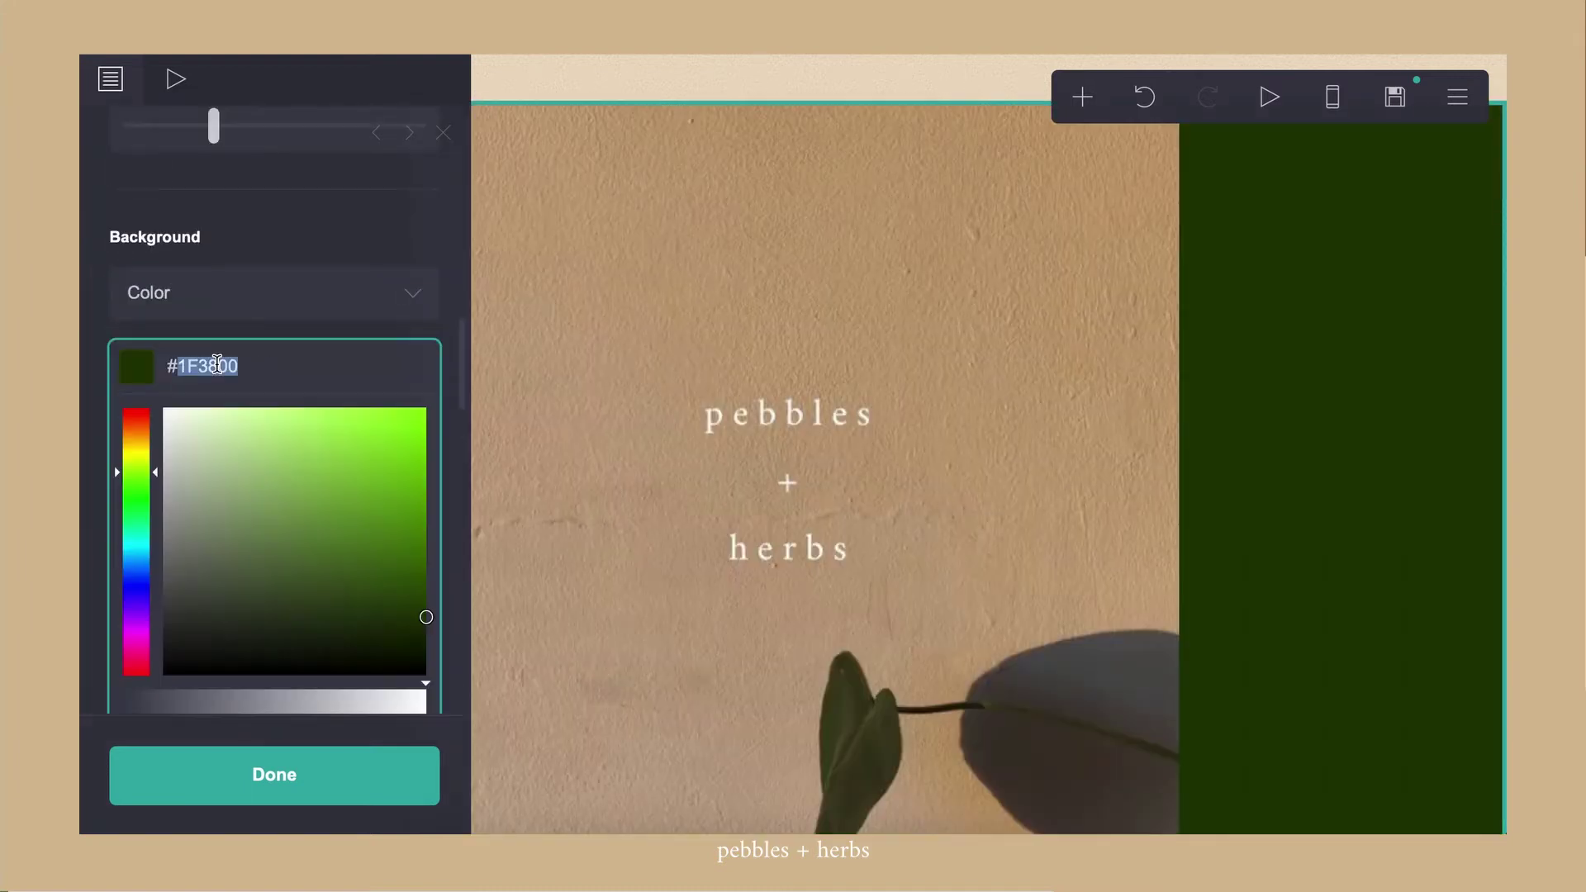
Set the page's own background color to #FFF2D9 and add a Noise pattern colored #D9976880
type("#FFF2D9")
key("Return")
scroll(237, 305, "down", 3)
left_click(237, 302)
left_click(213, 370)
left_click(213, 391)
type("#D9976680")
key("Return")
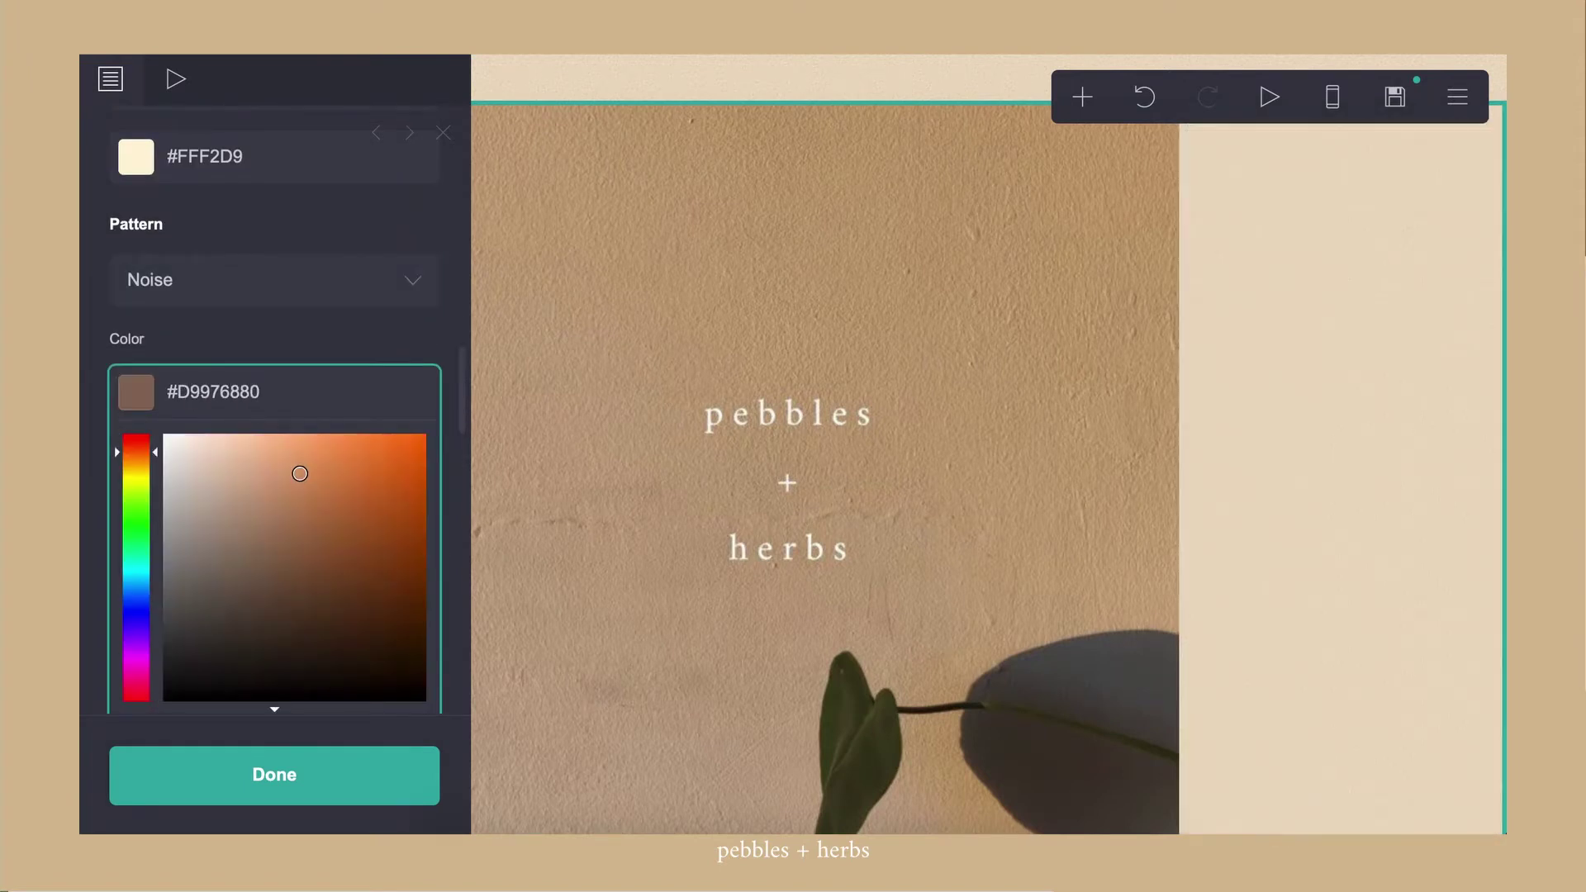
key("Escape")
Add a default container and move it to the very start of the page, above the divider
left_click(1050, 169)
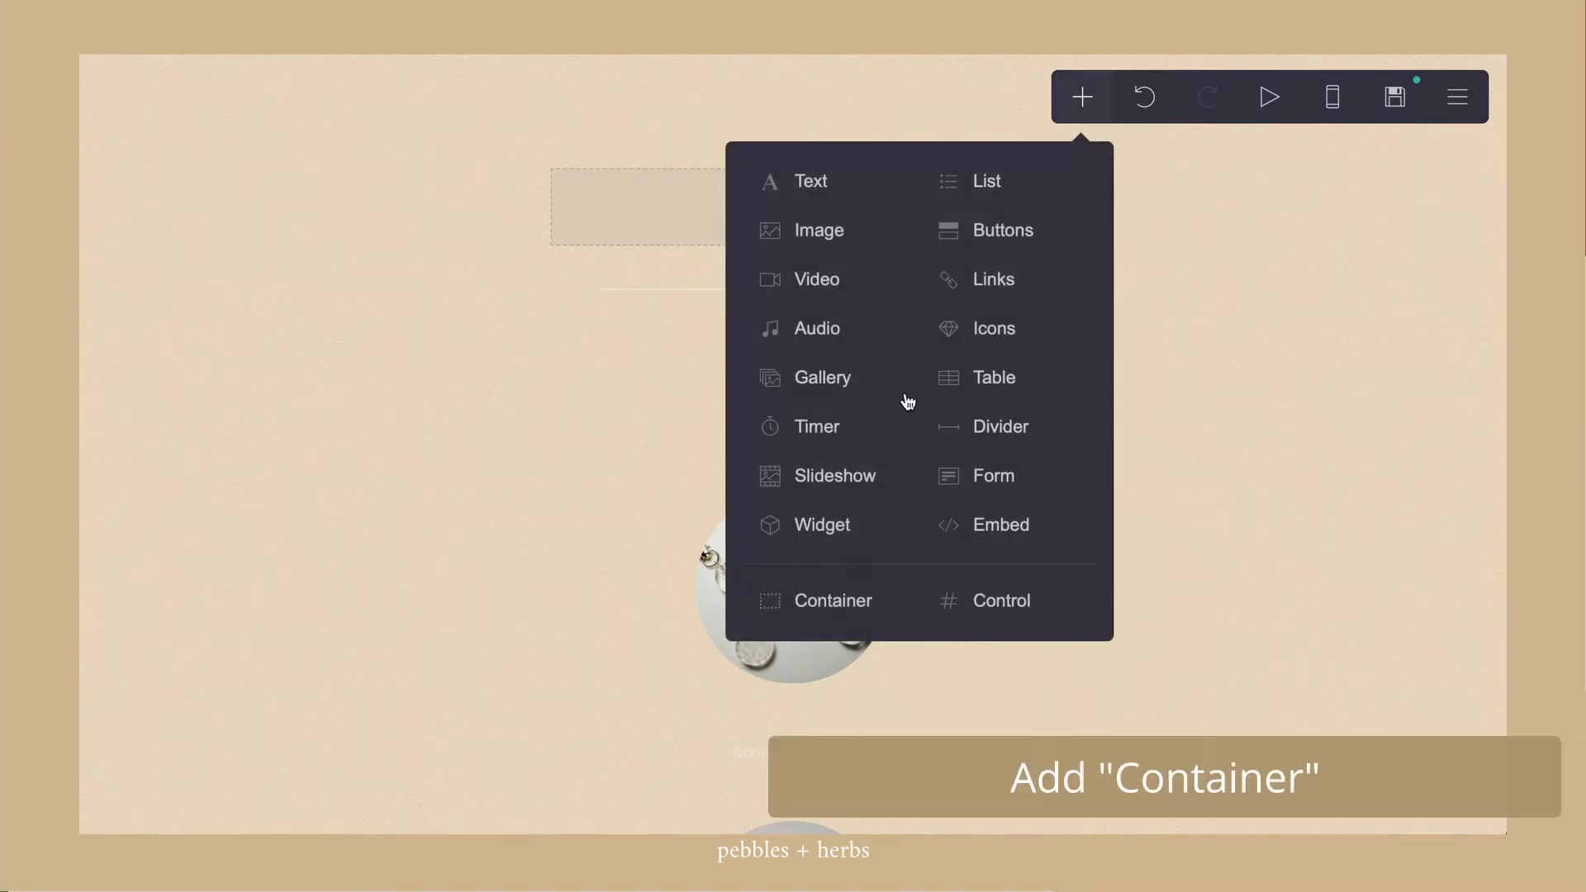
left_click(757, 608)
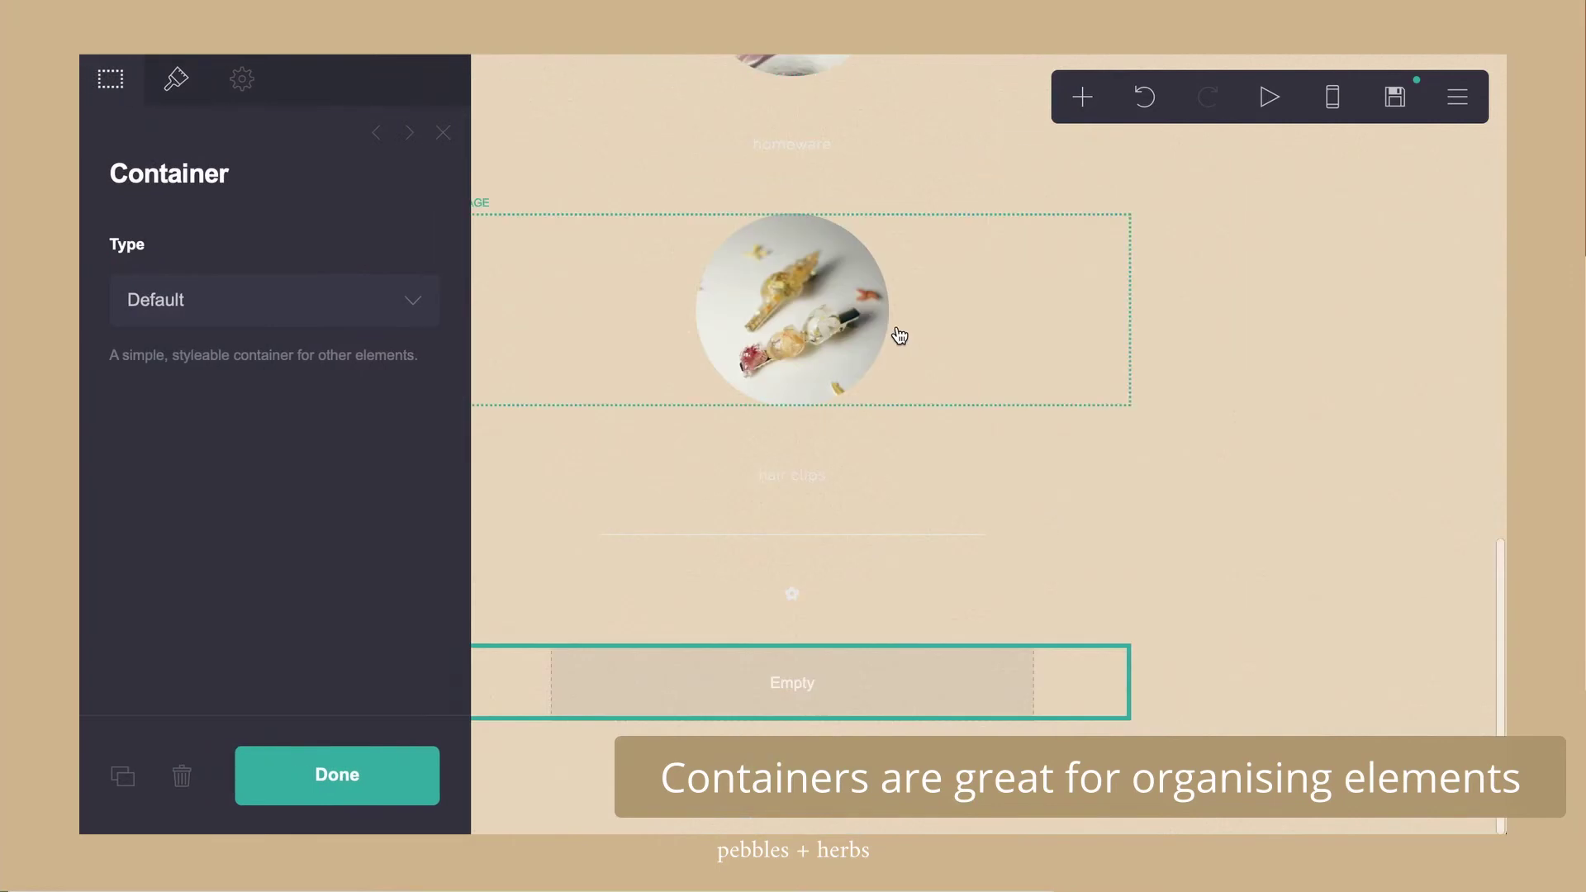
left_click_drag(927, 694, 1004, 191)
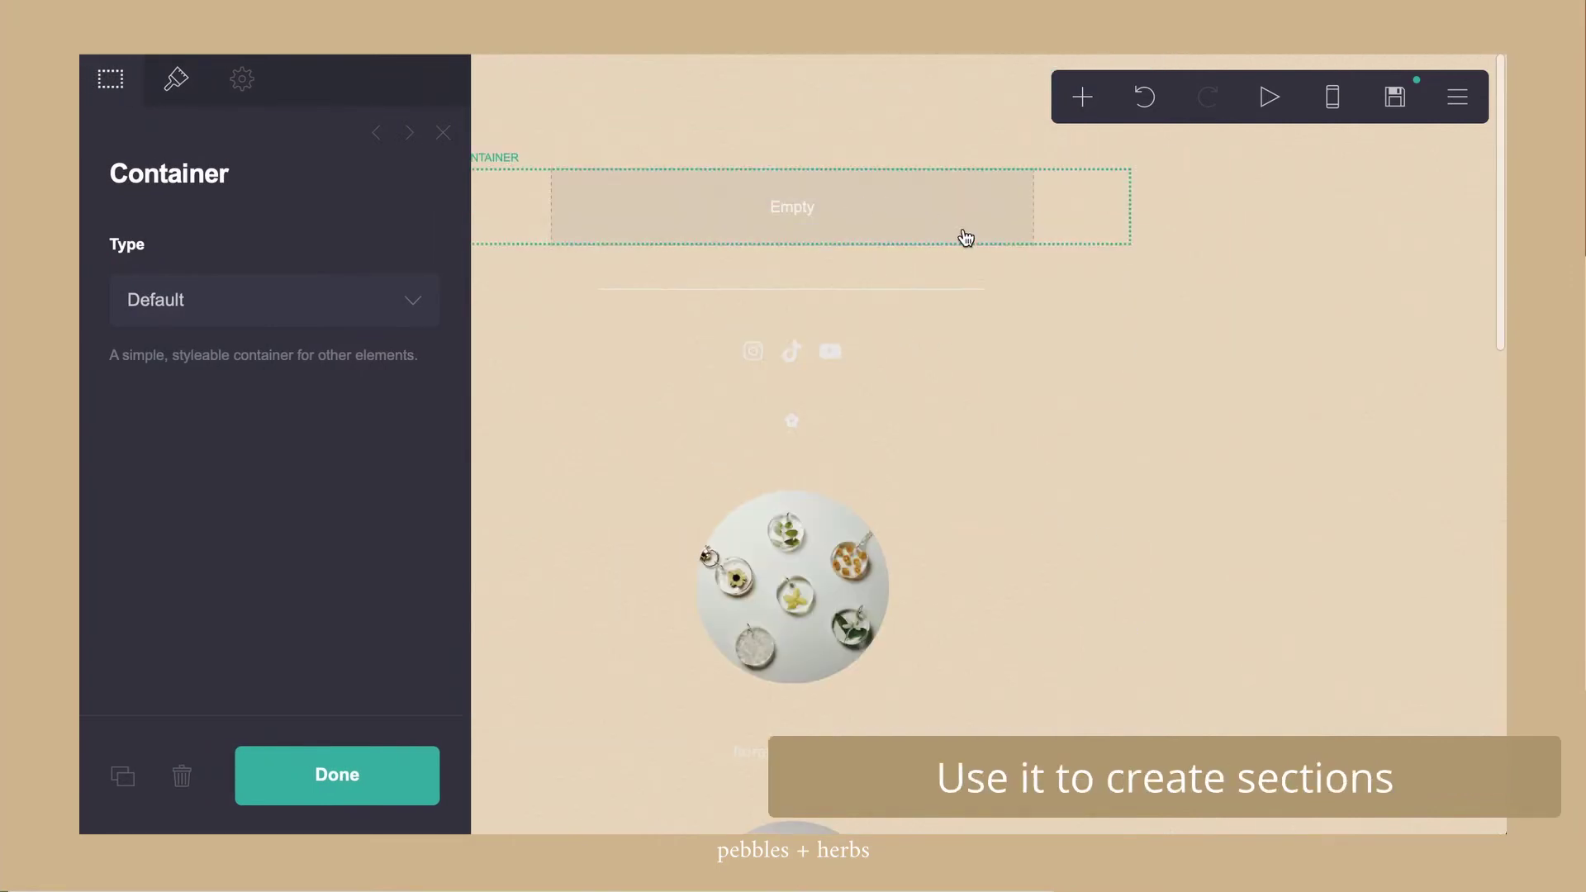
Set the first container's width and height both to Full Screen
left_click(719, 209)
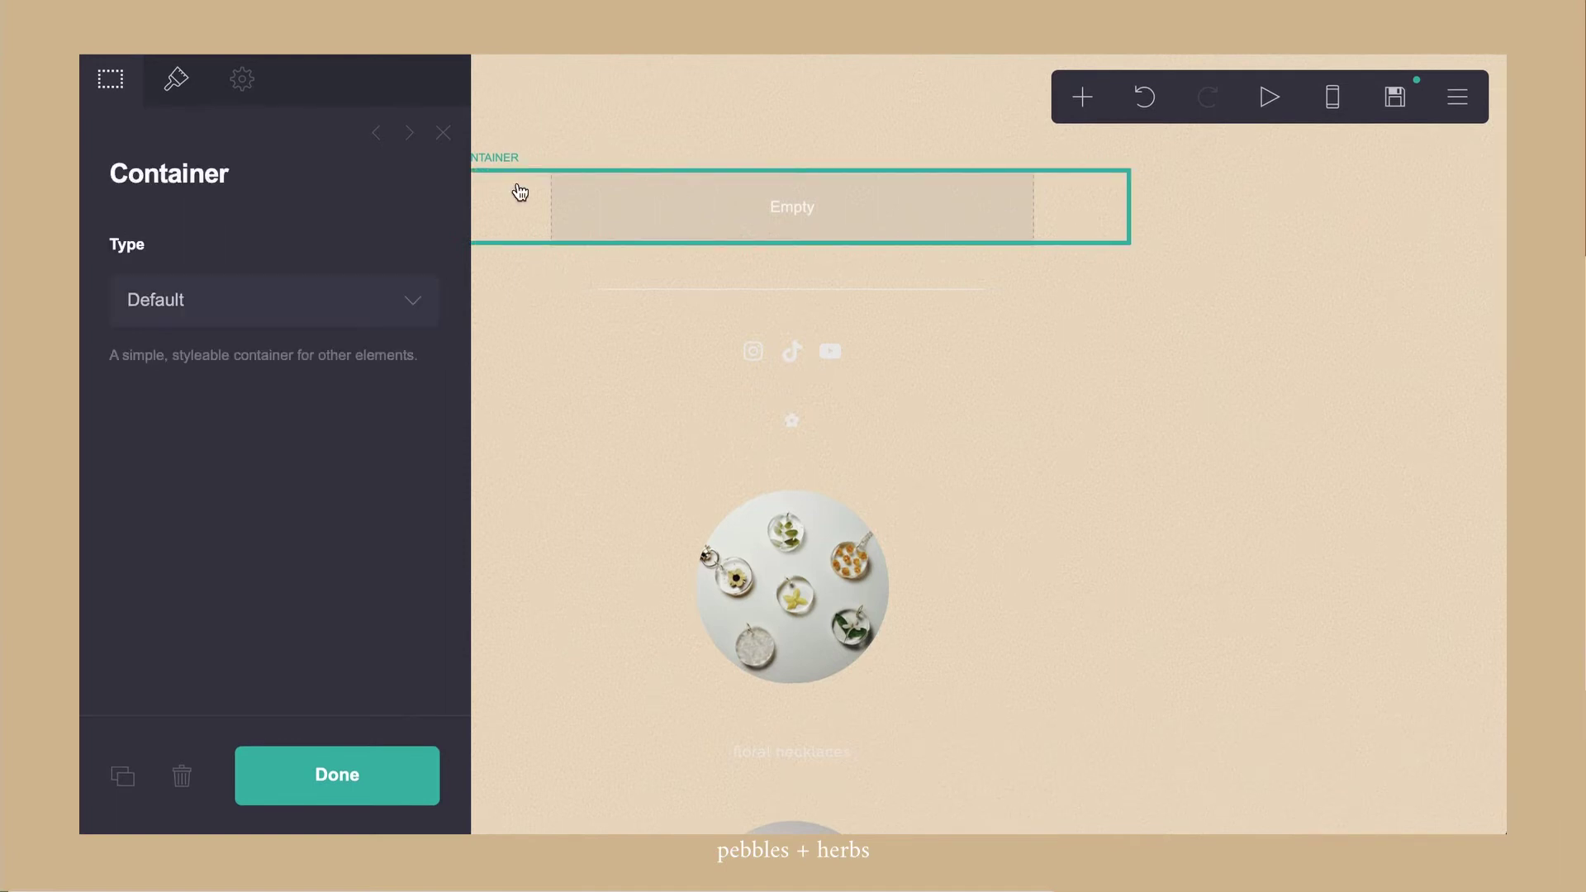
left_click(298, 305)
left_click(297, 304)
left_click(176, 83)
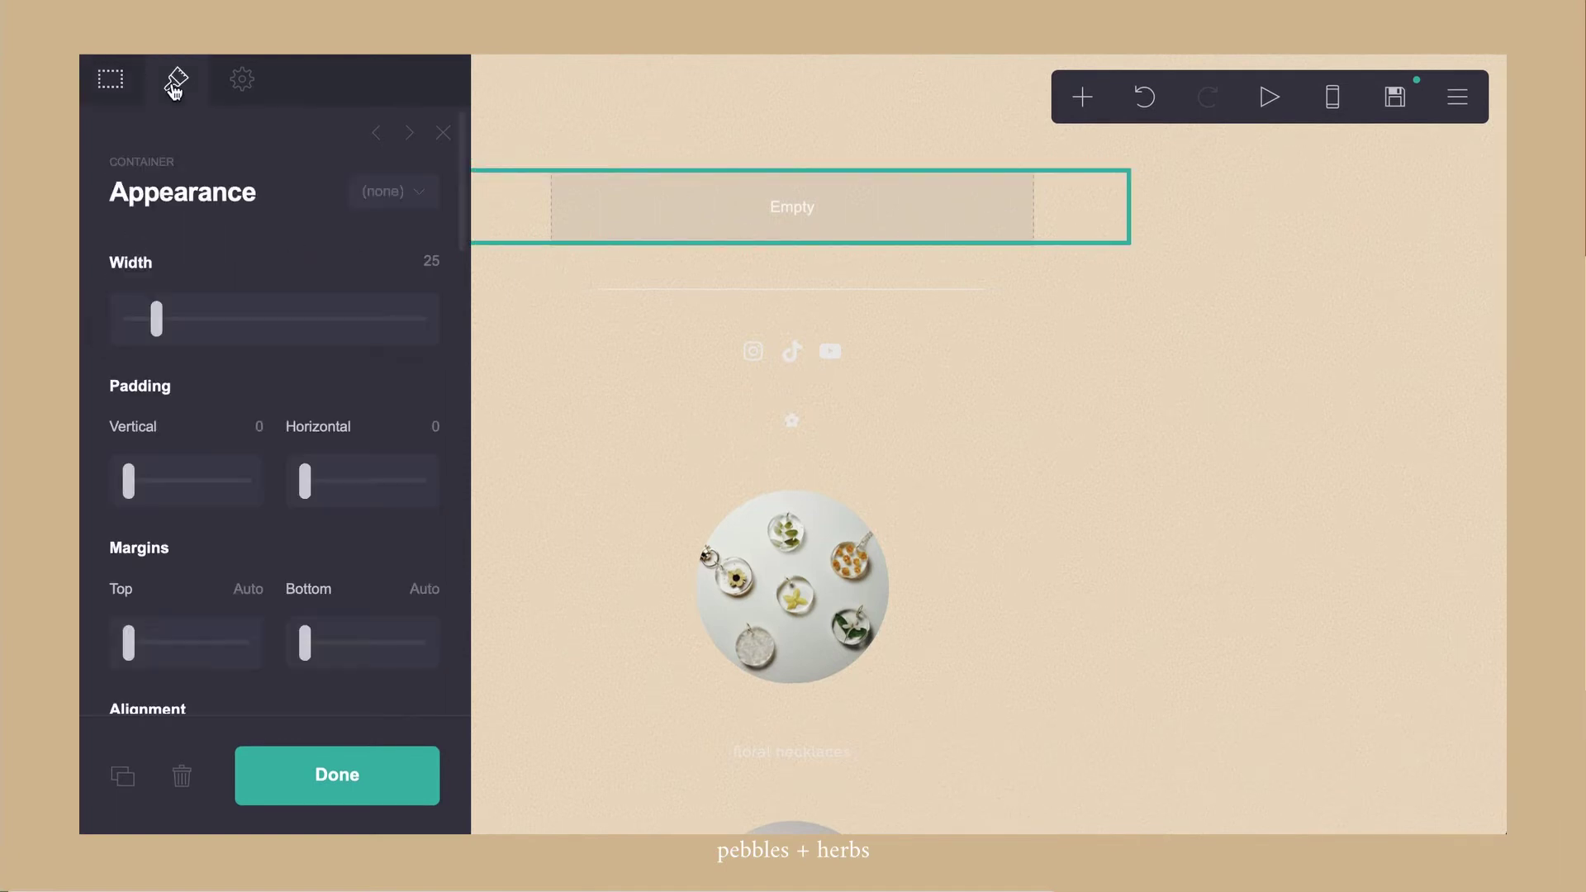
left_click_drag(156, 312, 423, 318)
left_click_drag(127, 440, 463, 451)
Give the full-screen container an image background using pebblesandherbs586.jpeg and accept the image crop
scroll(263, 457, "down", 5)
scroll(263, 457, "down", 5)
scroll(258, 453, "up", 4)
scroll(258, 453, "down", 2)
left_click(225, 467)
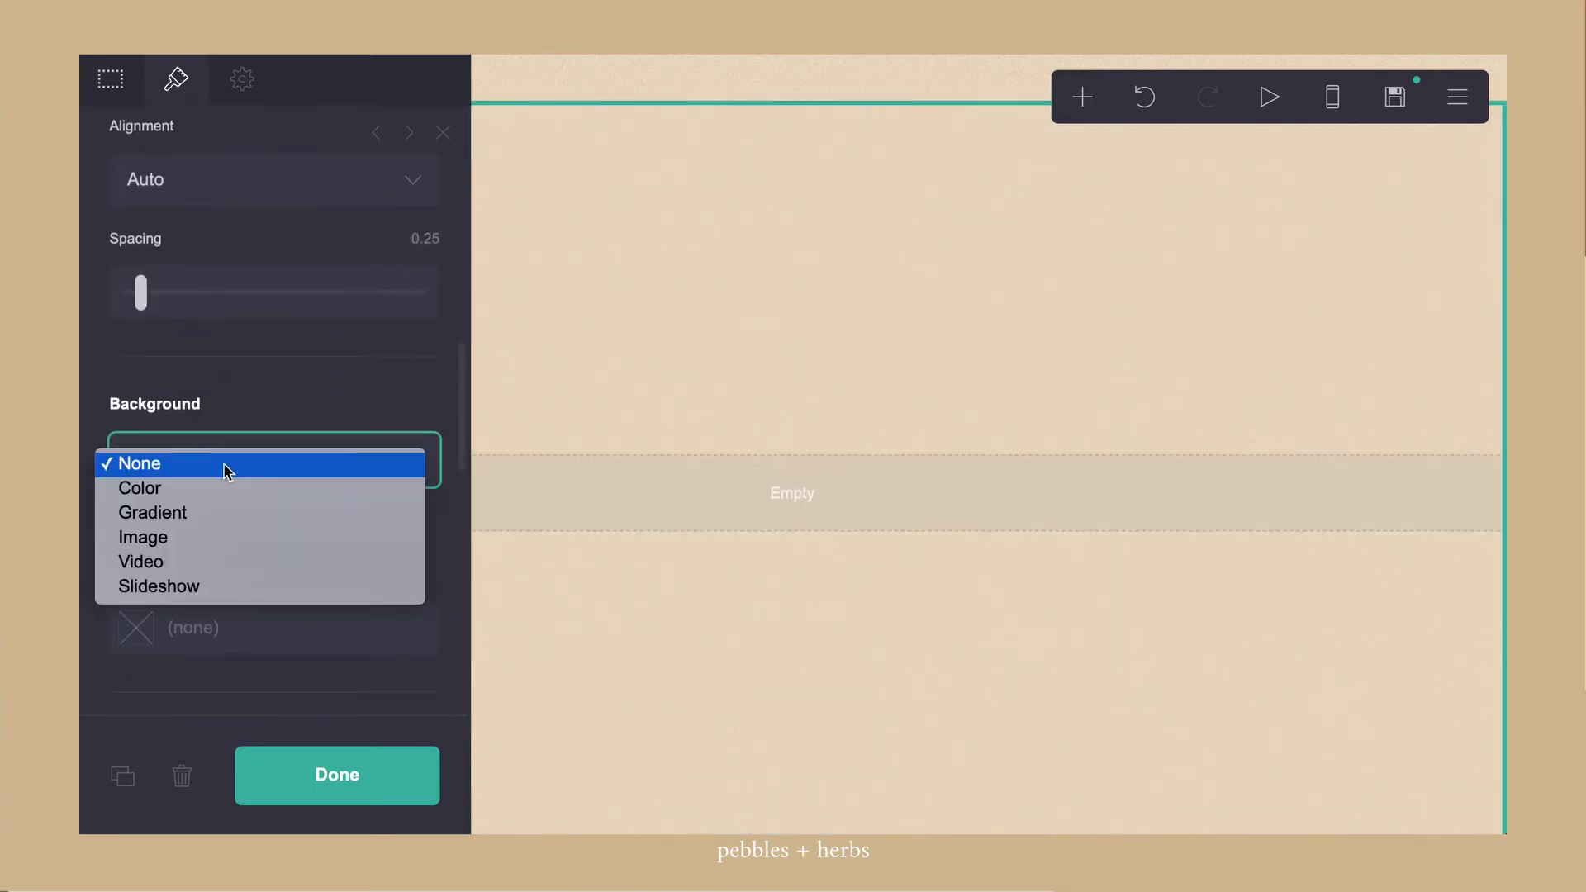
left_click(180, 538)
left_click(237, 527)
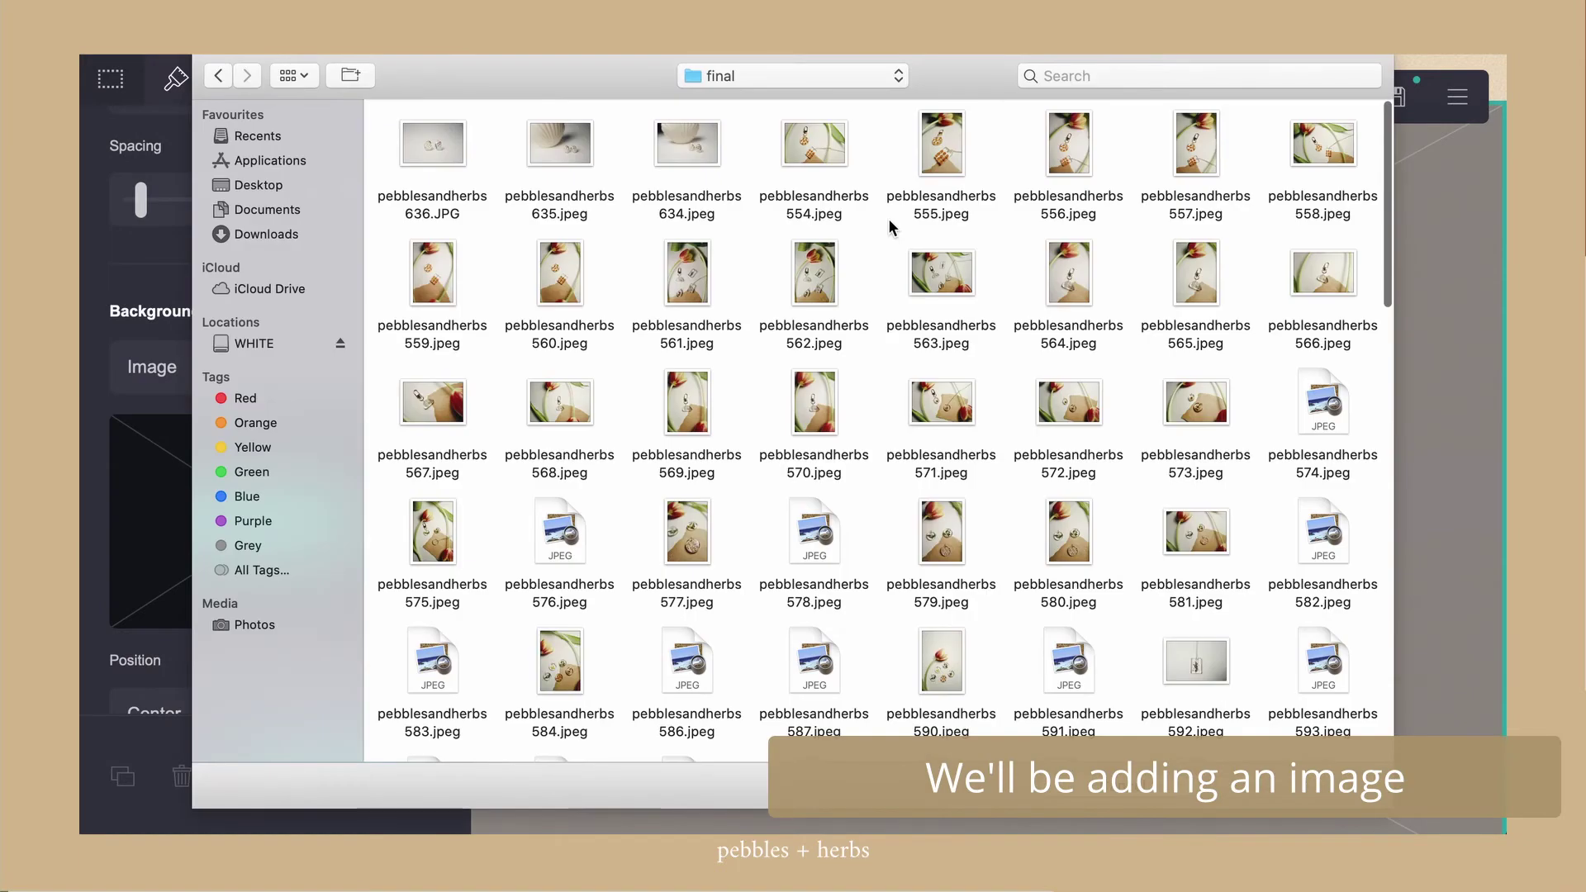
scroll(890, 227, "down", 1)
scroll(890, 227, "down", 5)
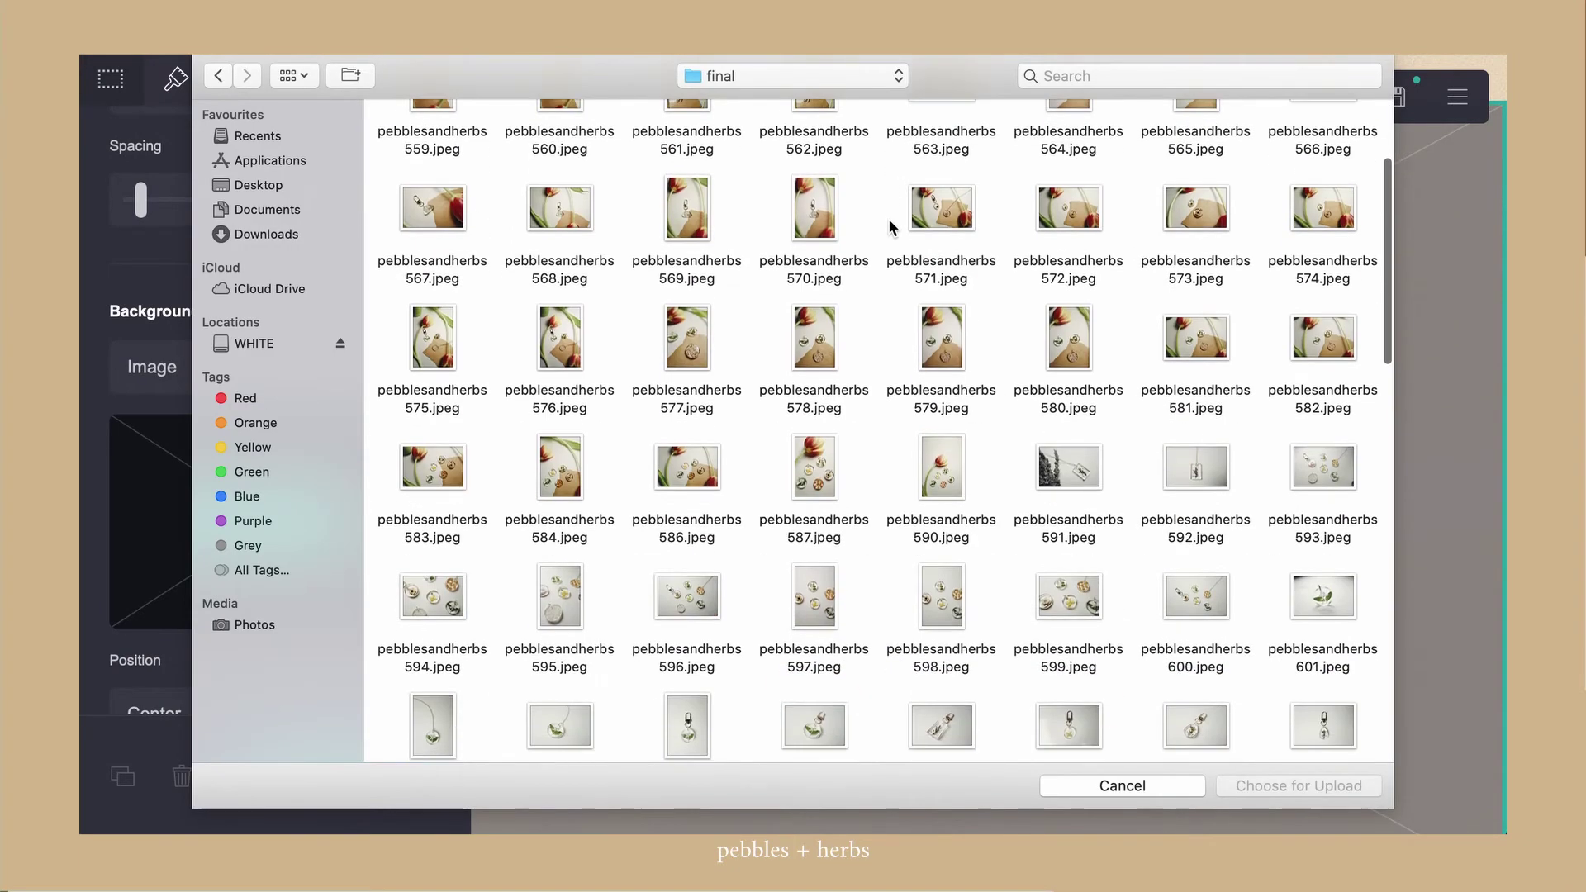
double_click(682, 472)
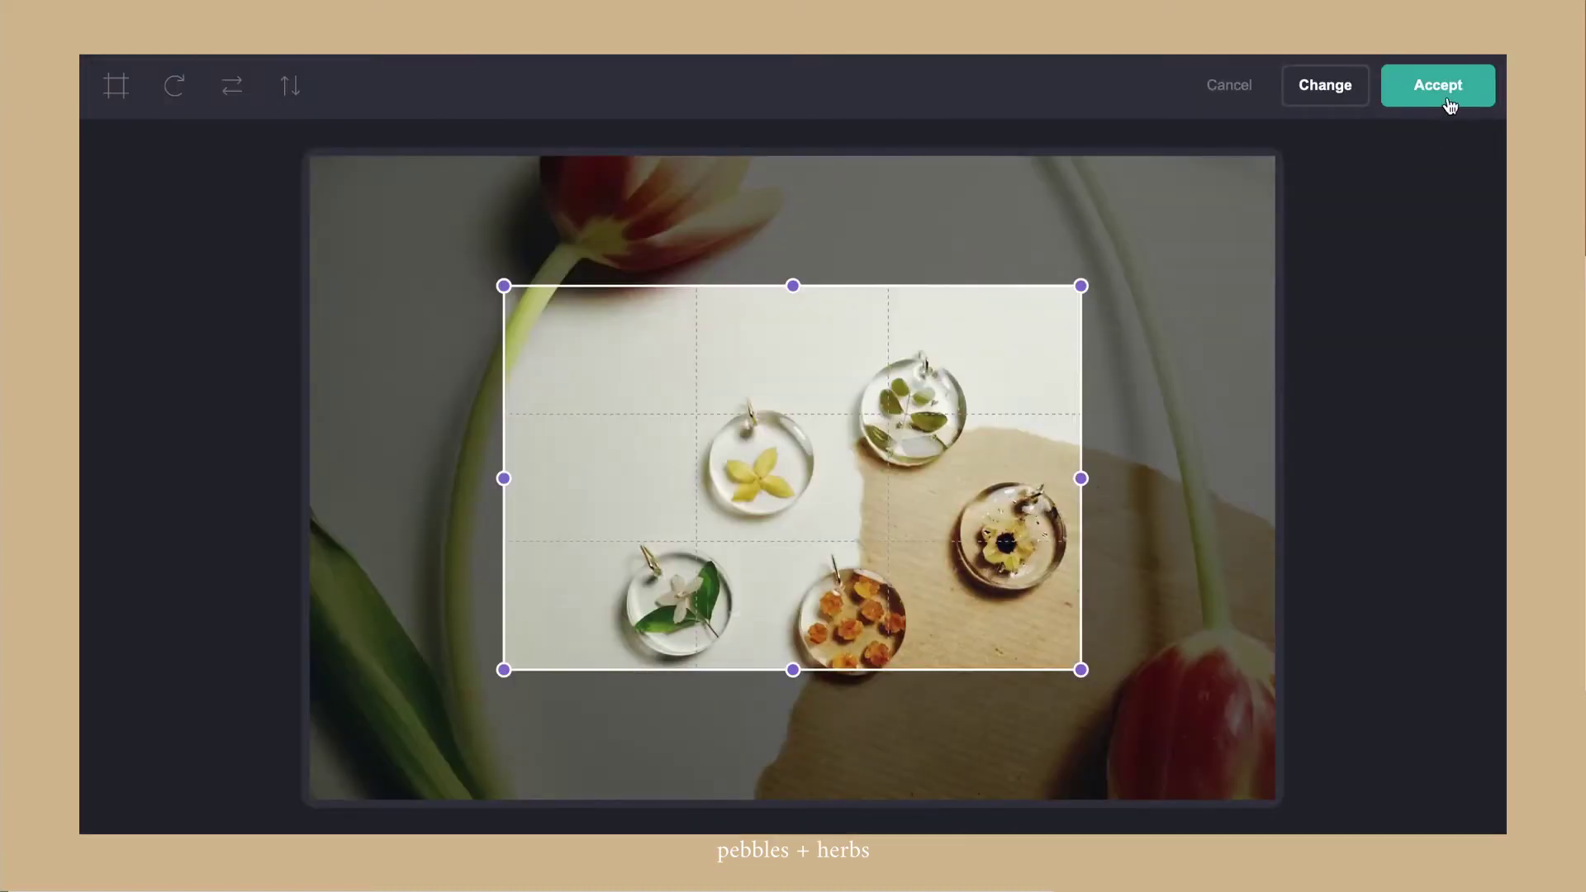
left_click(1451, 95)
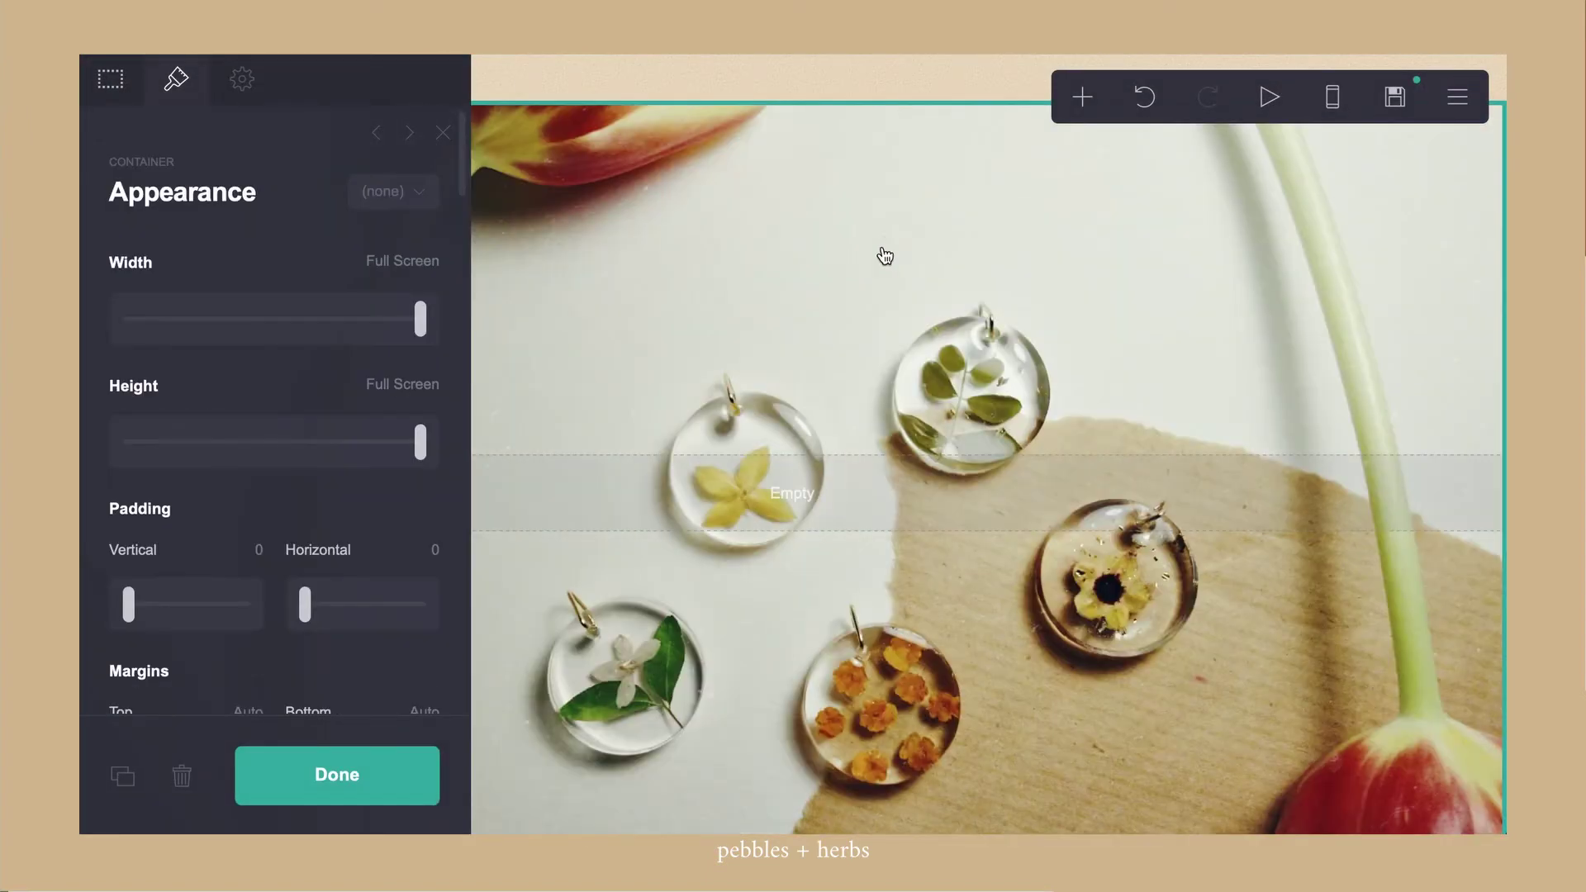
Add a text element reading "pebbles + herbs" inside the full-screen container
left_click(1082, 100)
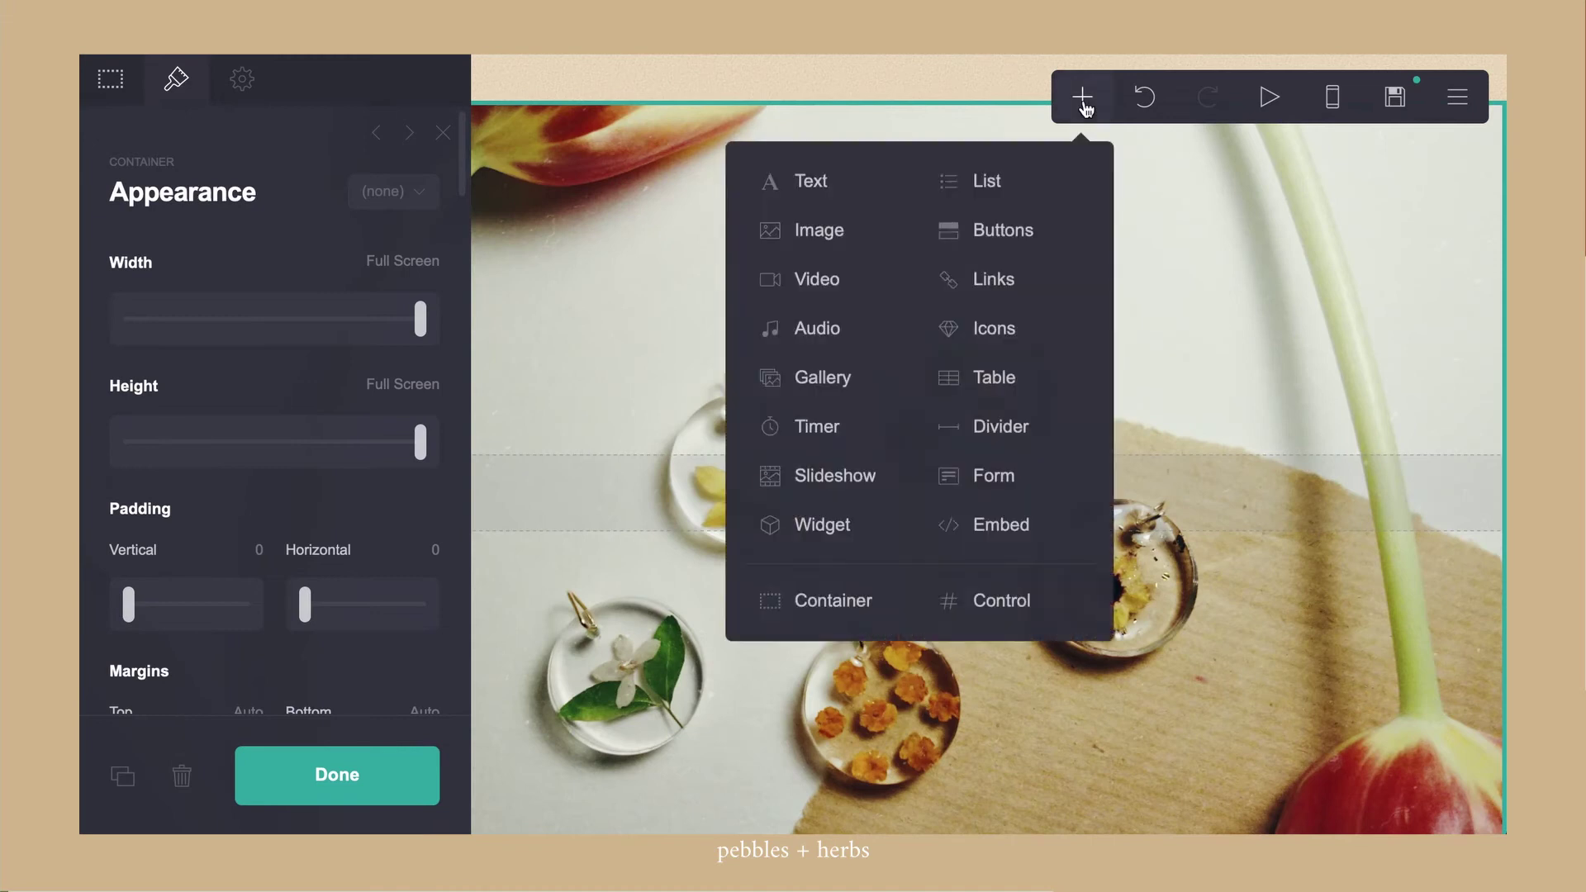
left_click(843, 183)
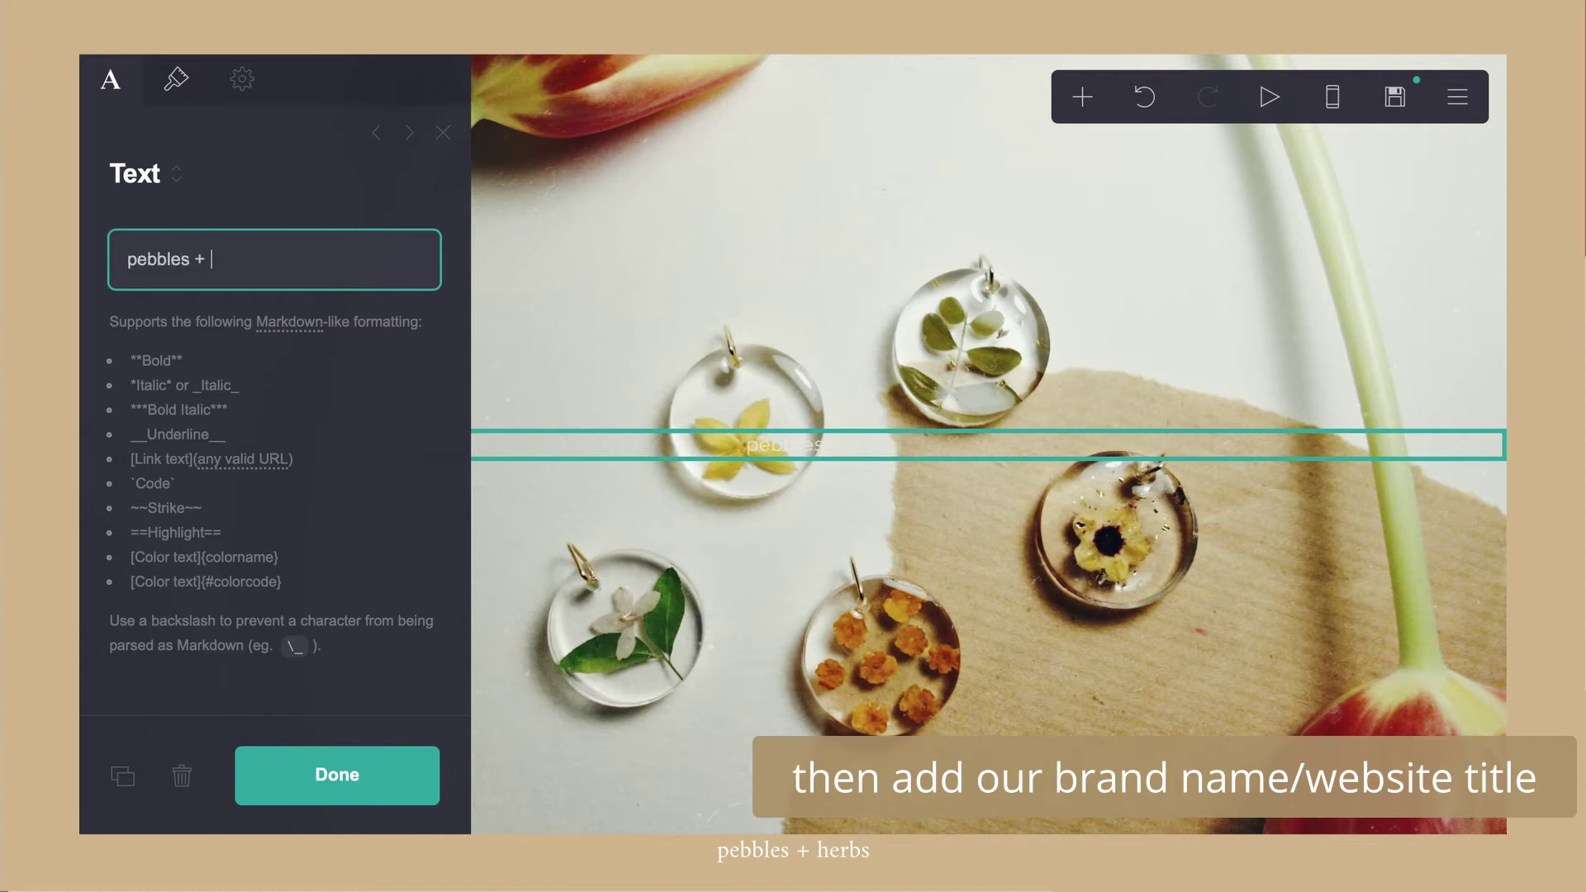
type("pebbles + herbs")
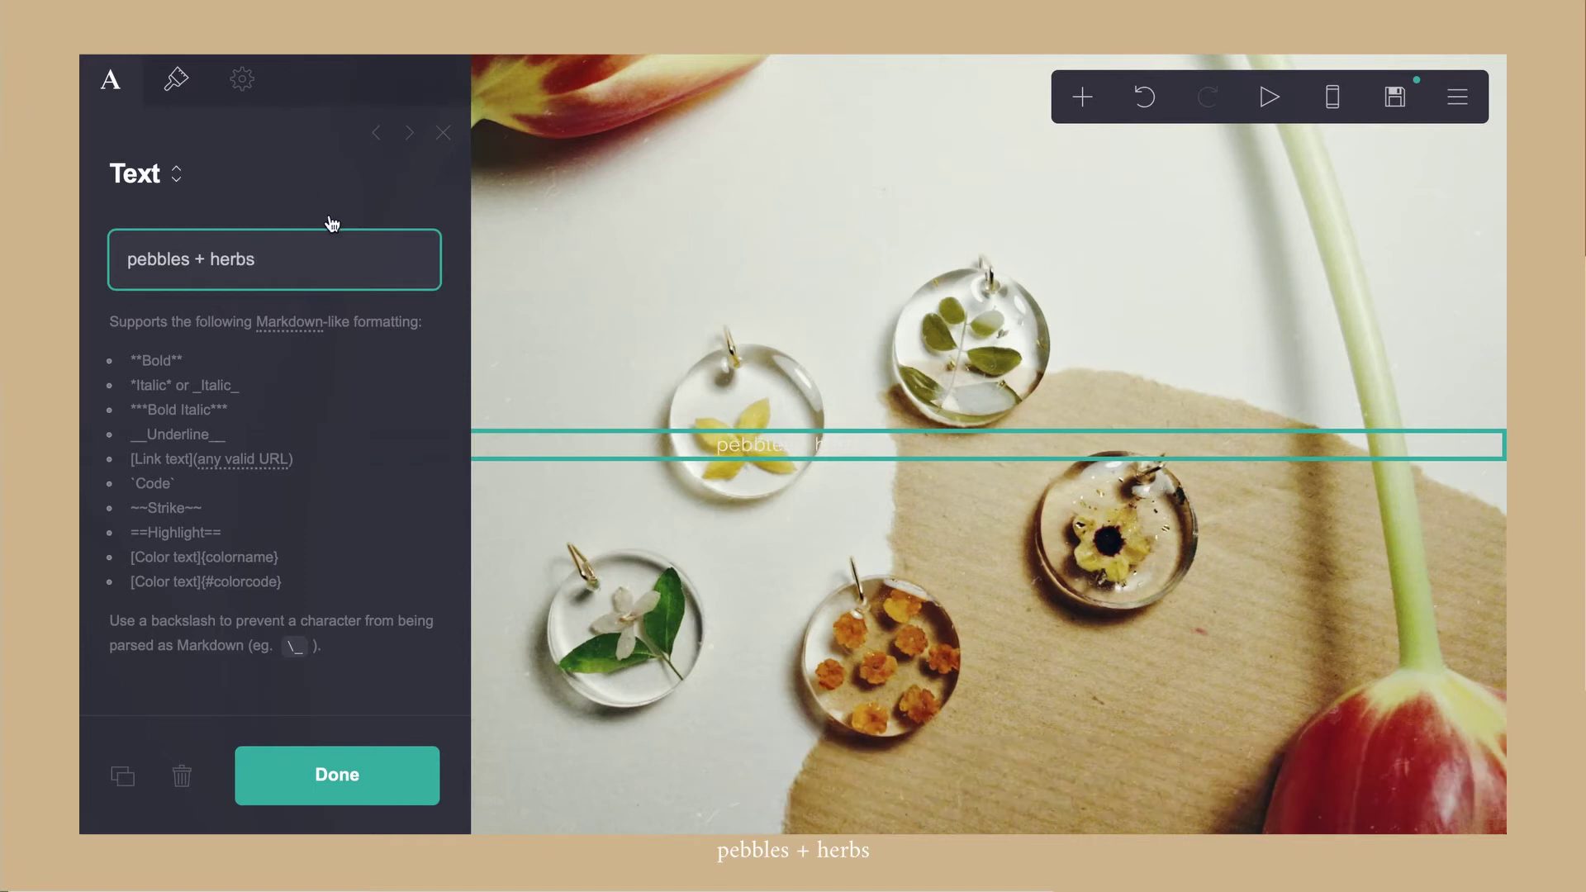
Style the title text with the Amiri font, color #363636, size 1.25 and letter spacing 0.5
left_click(176, 83)
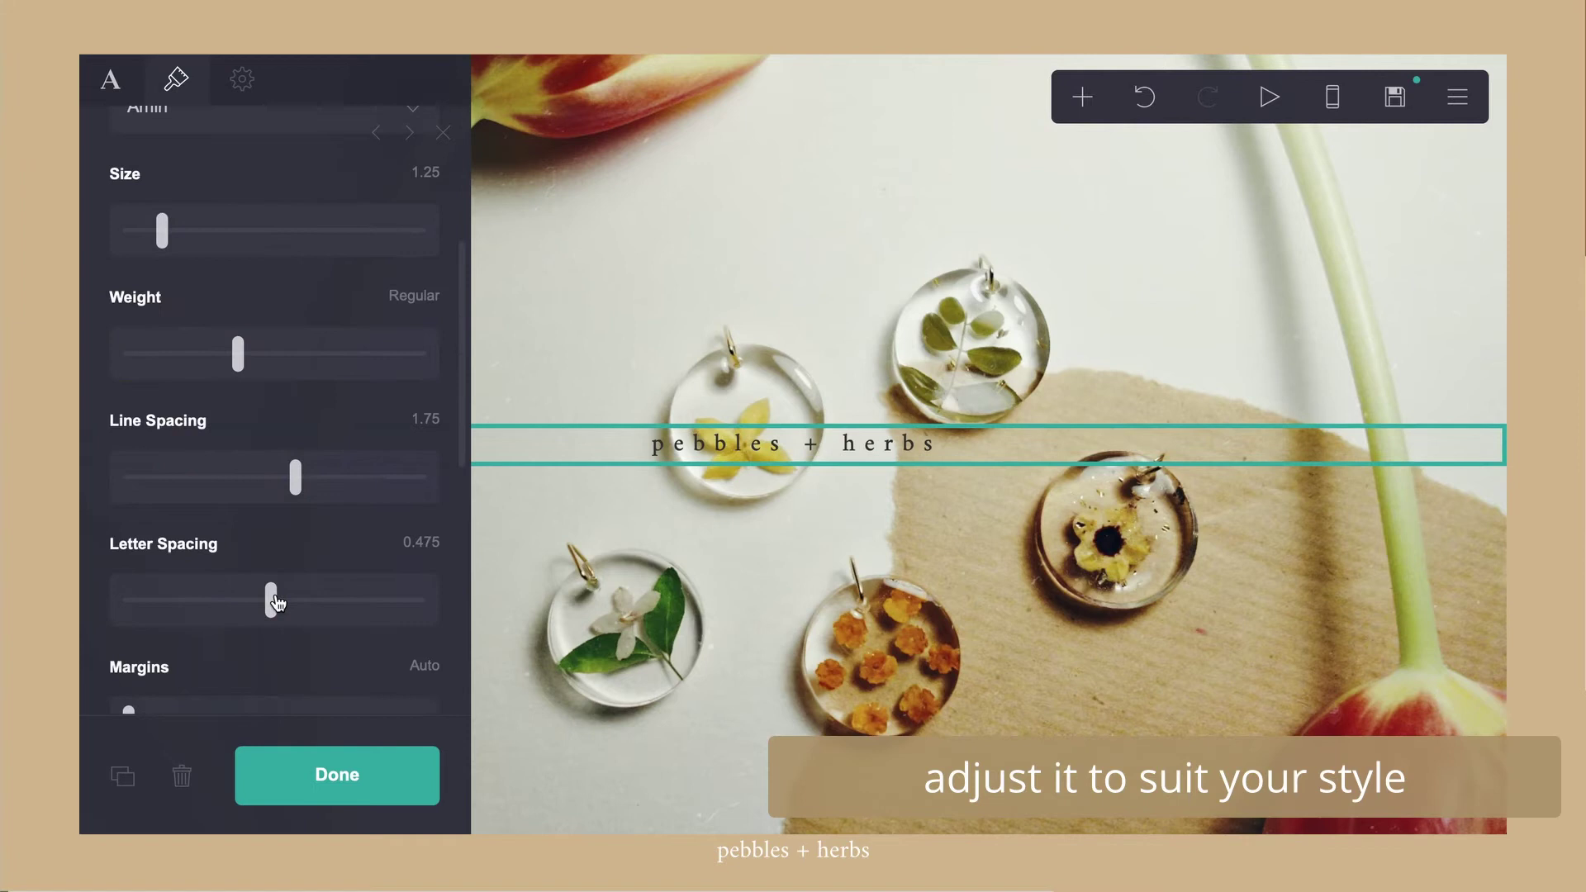
left_click_drag(275, 601, 280, 601)
scroll(186, 471, "down", 3)
scroll(186, 470, "up", 1)
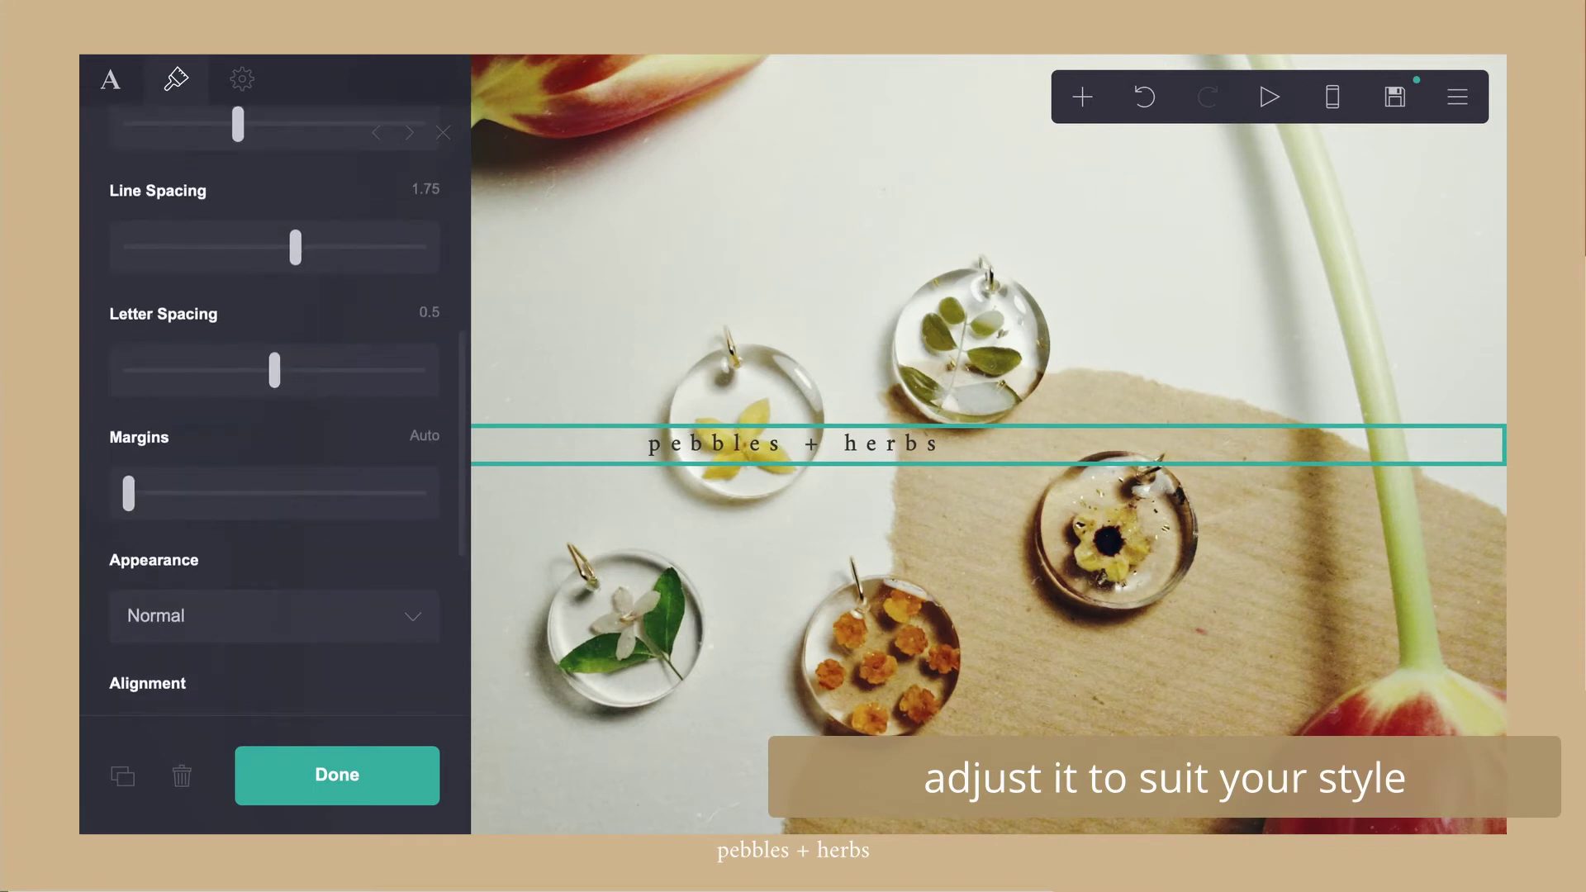
scroll(231, 492, "down", 5)
Add a Links element below the title and create additional entries so that it holds four links
left_click(1082, 97)
left_click(993, 280)
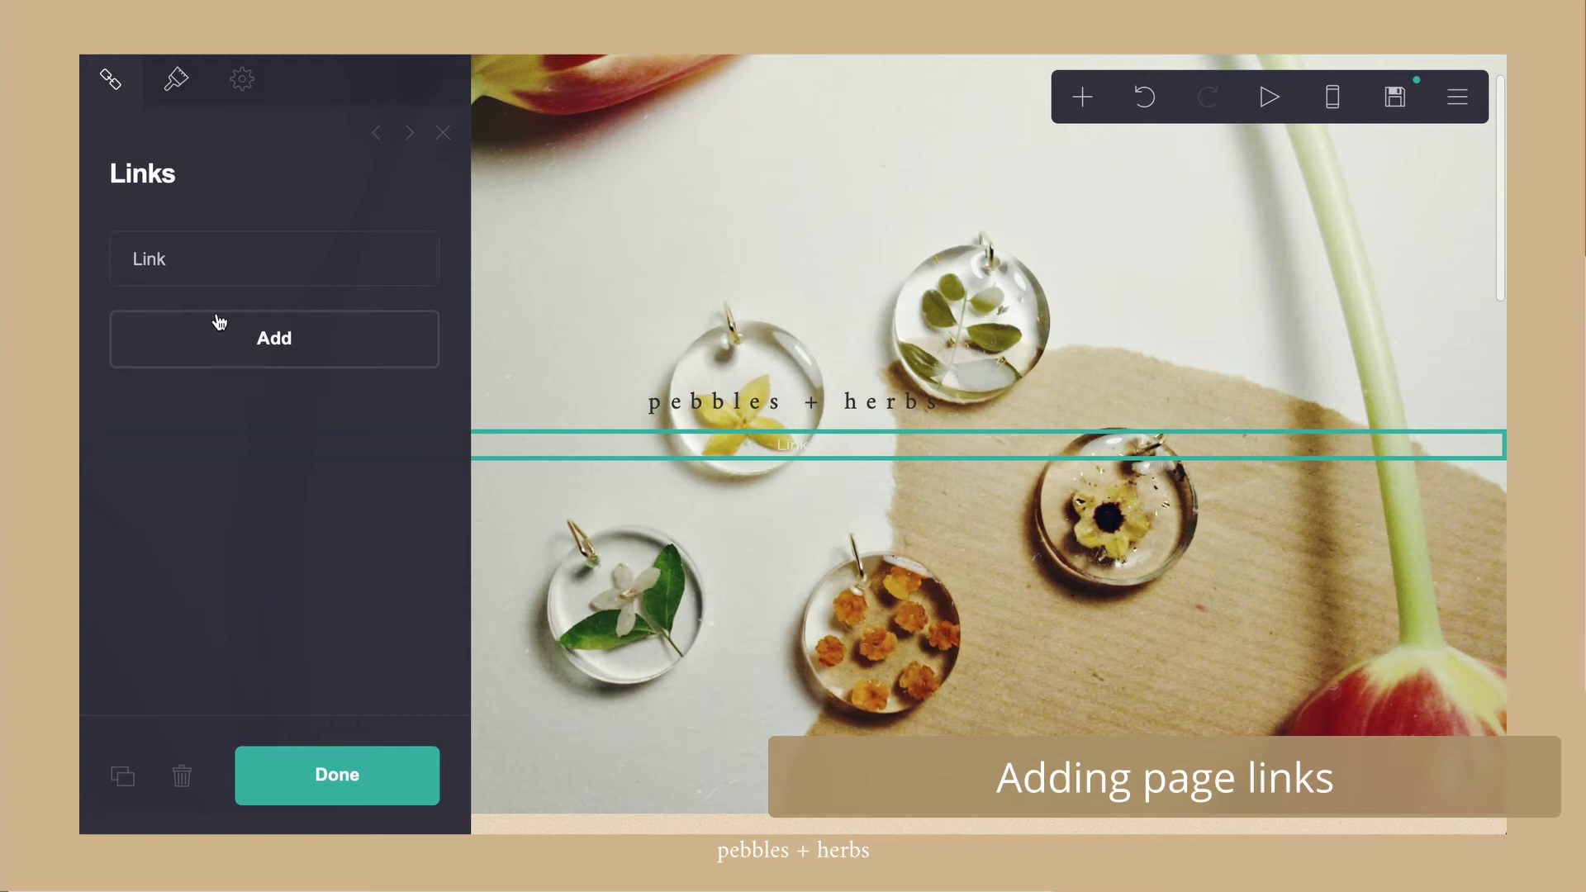
left_click(266, 353)
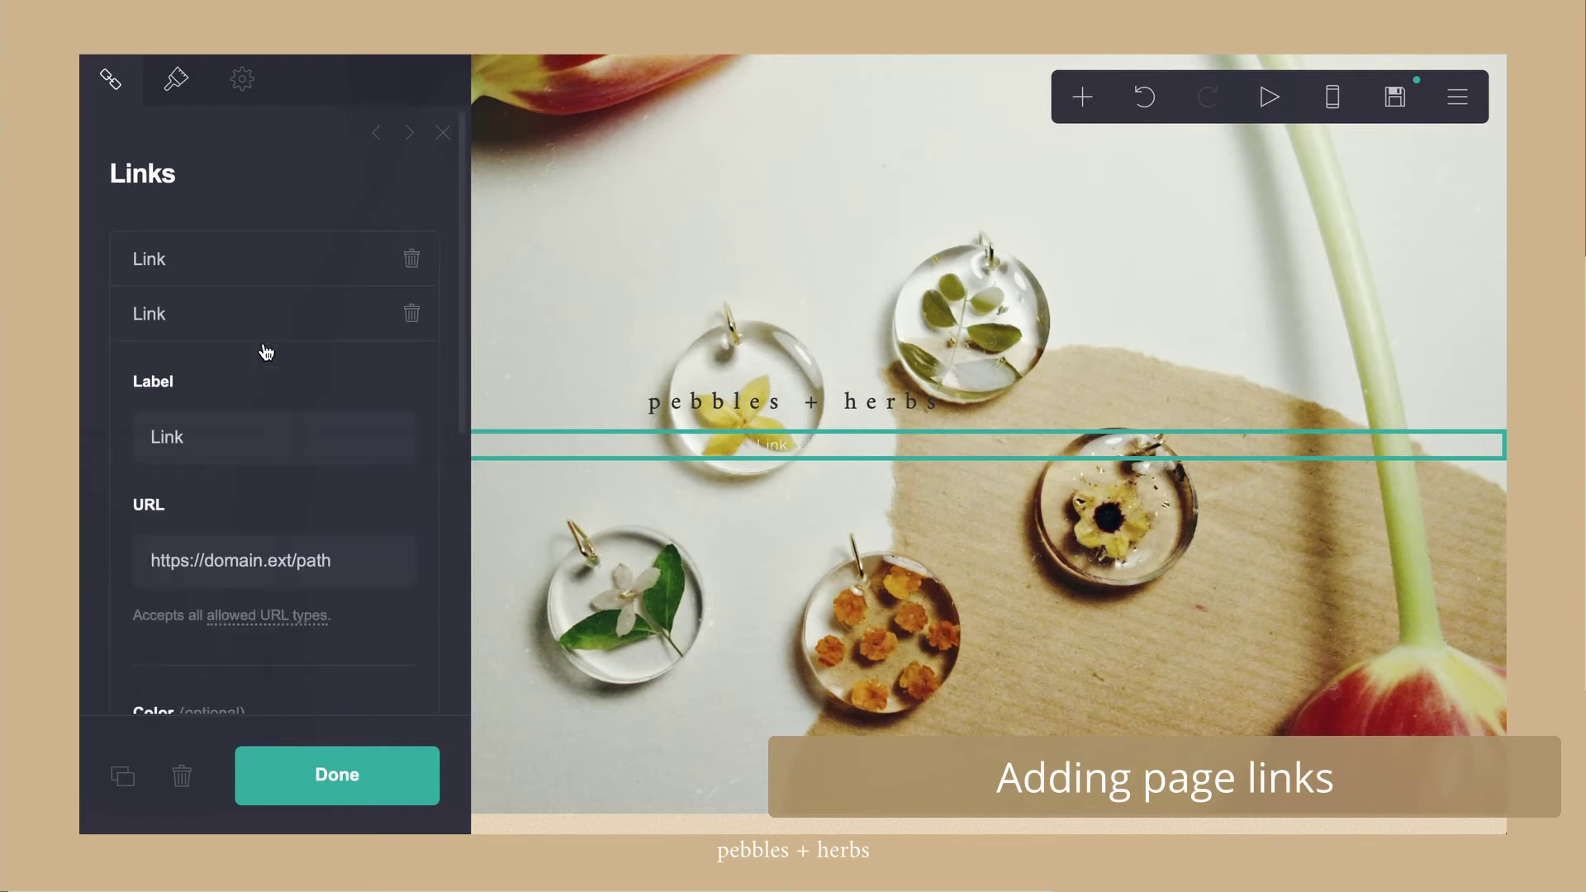
left_click(269, 328)
left_click(247, 410)
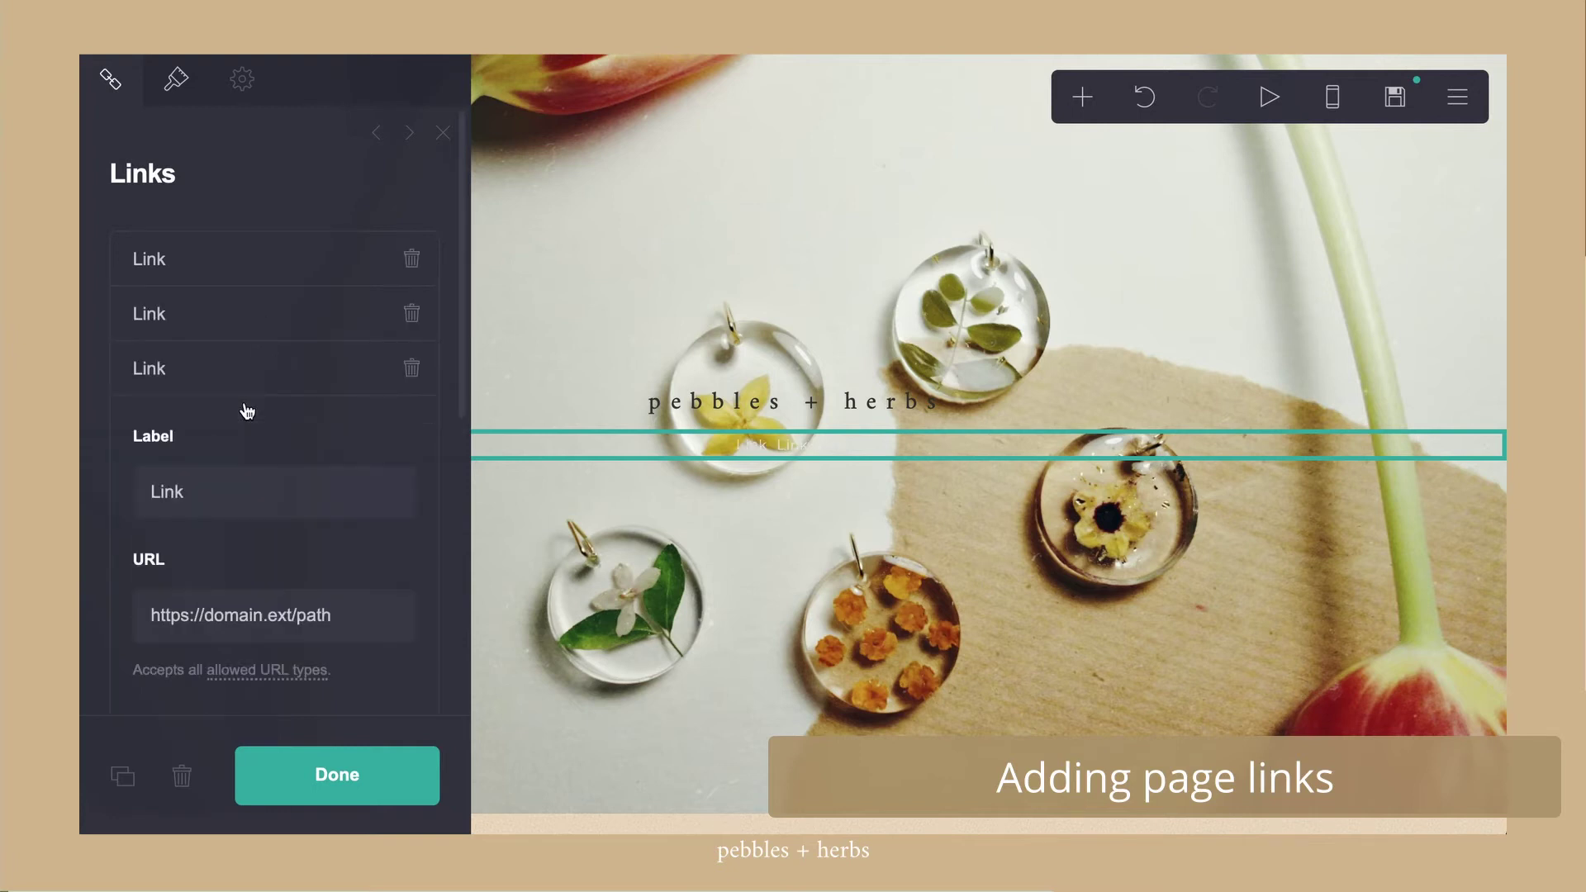
left_click(250, 373)
left_click(258, 454)
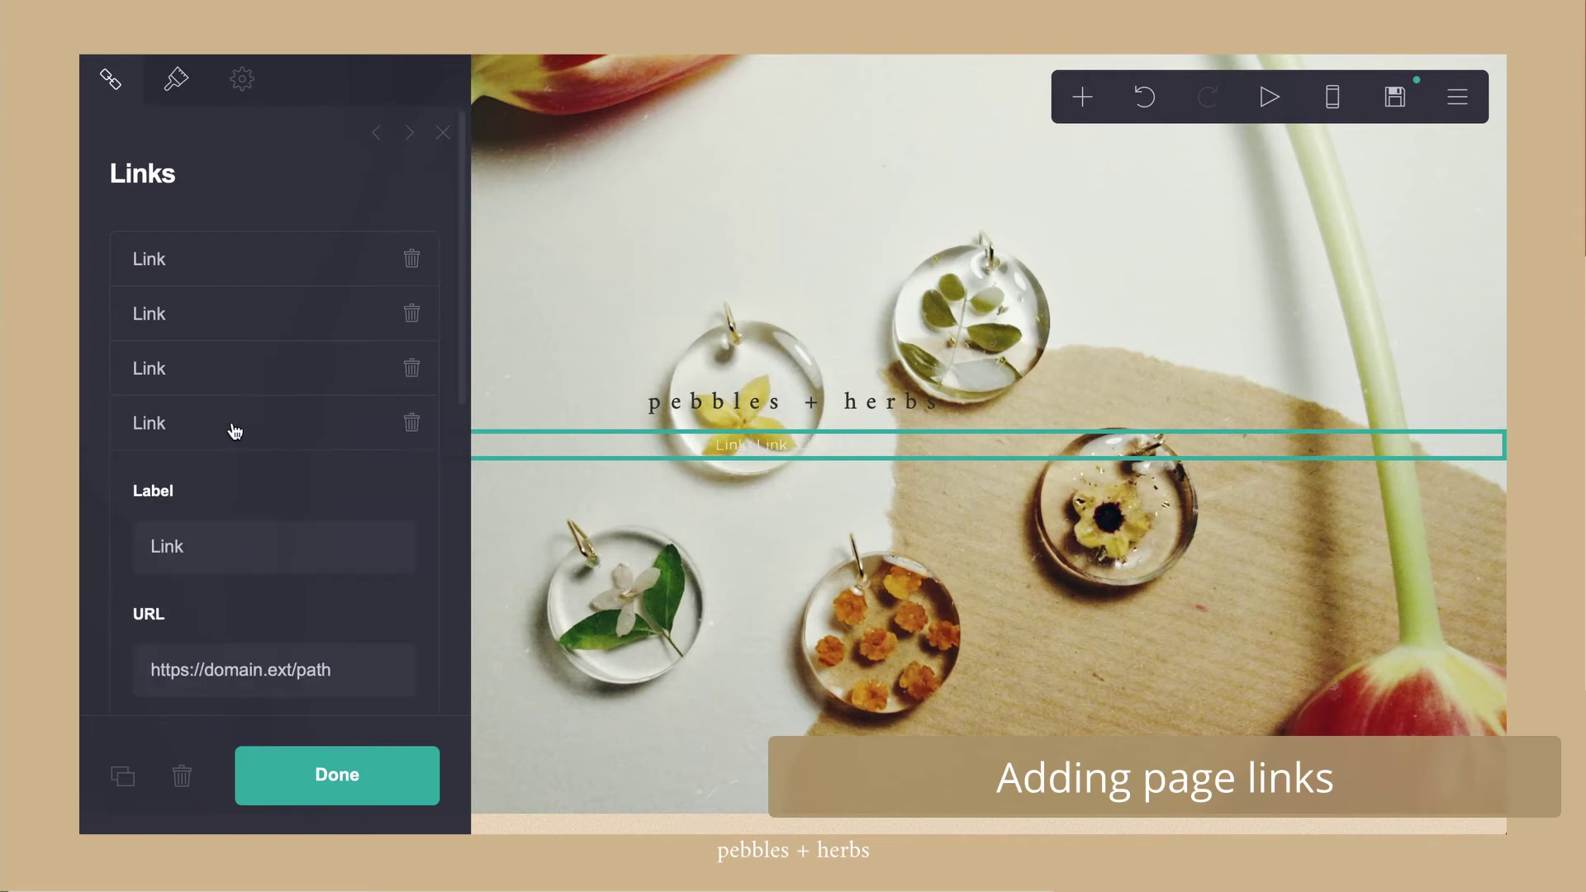
left_click(237, 430)
Label the four links "about", "reviews", "contact" and "shop", leaving their URLs unset
left_click(213, 259)
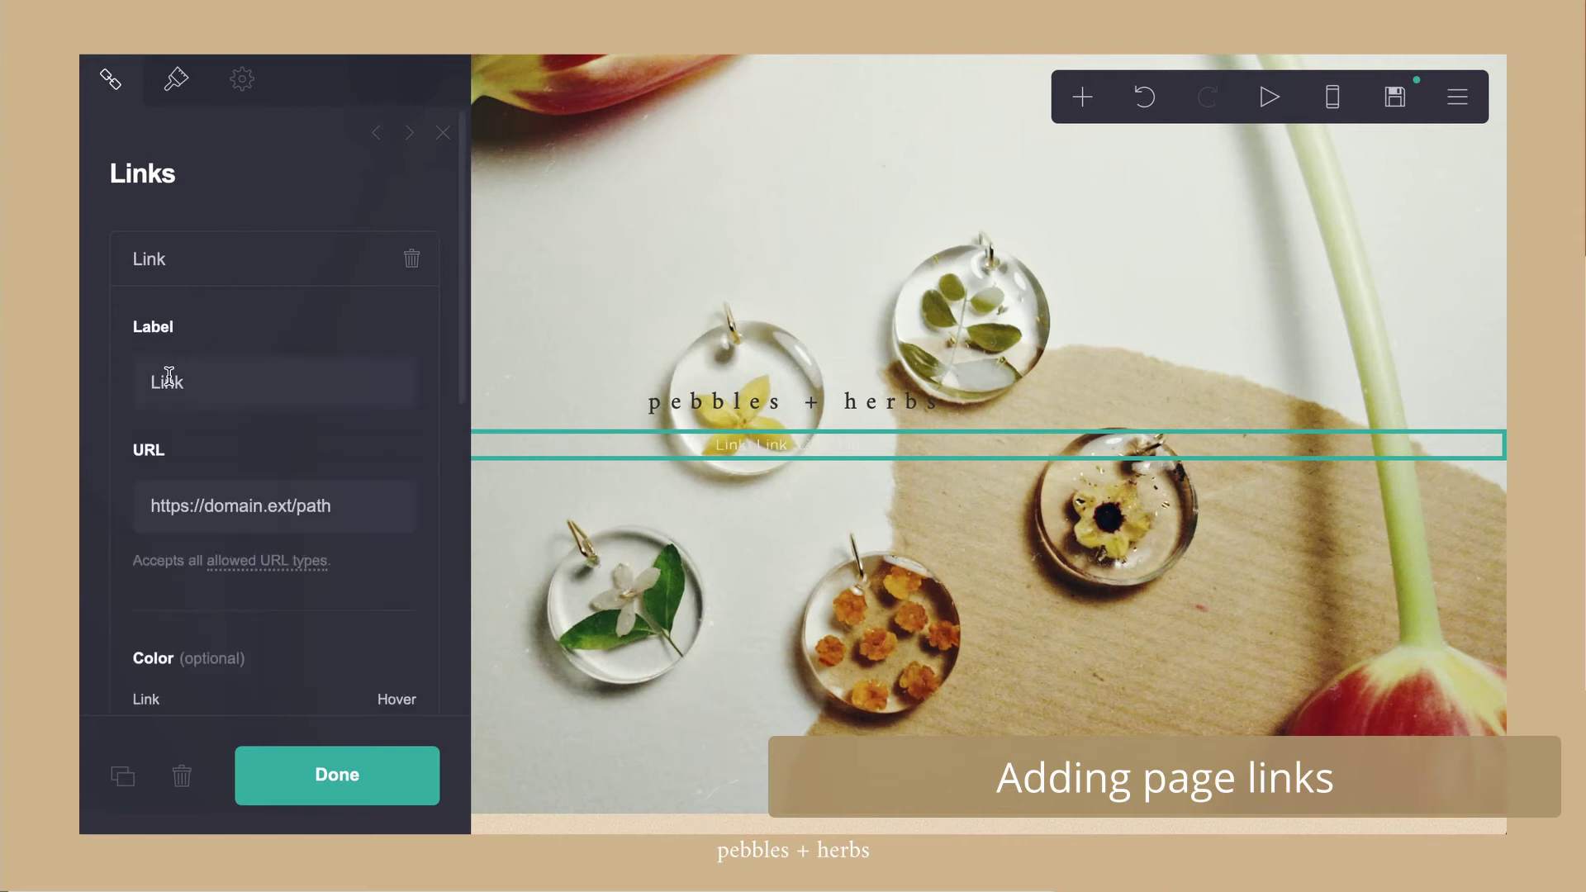
left_click(168, 376)
type("about")
left_click(236, 262)
left_click(230, 314)
left_click(221, 428)
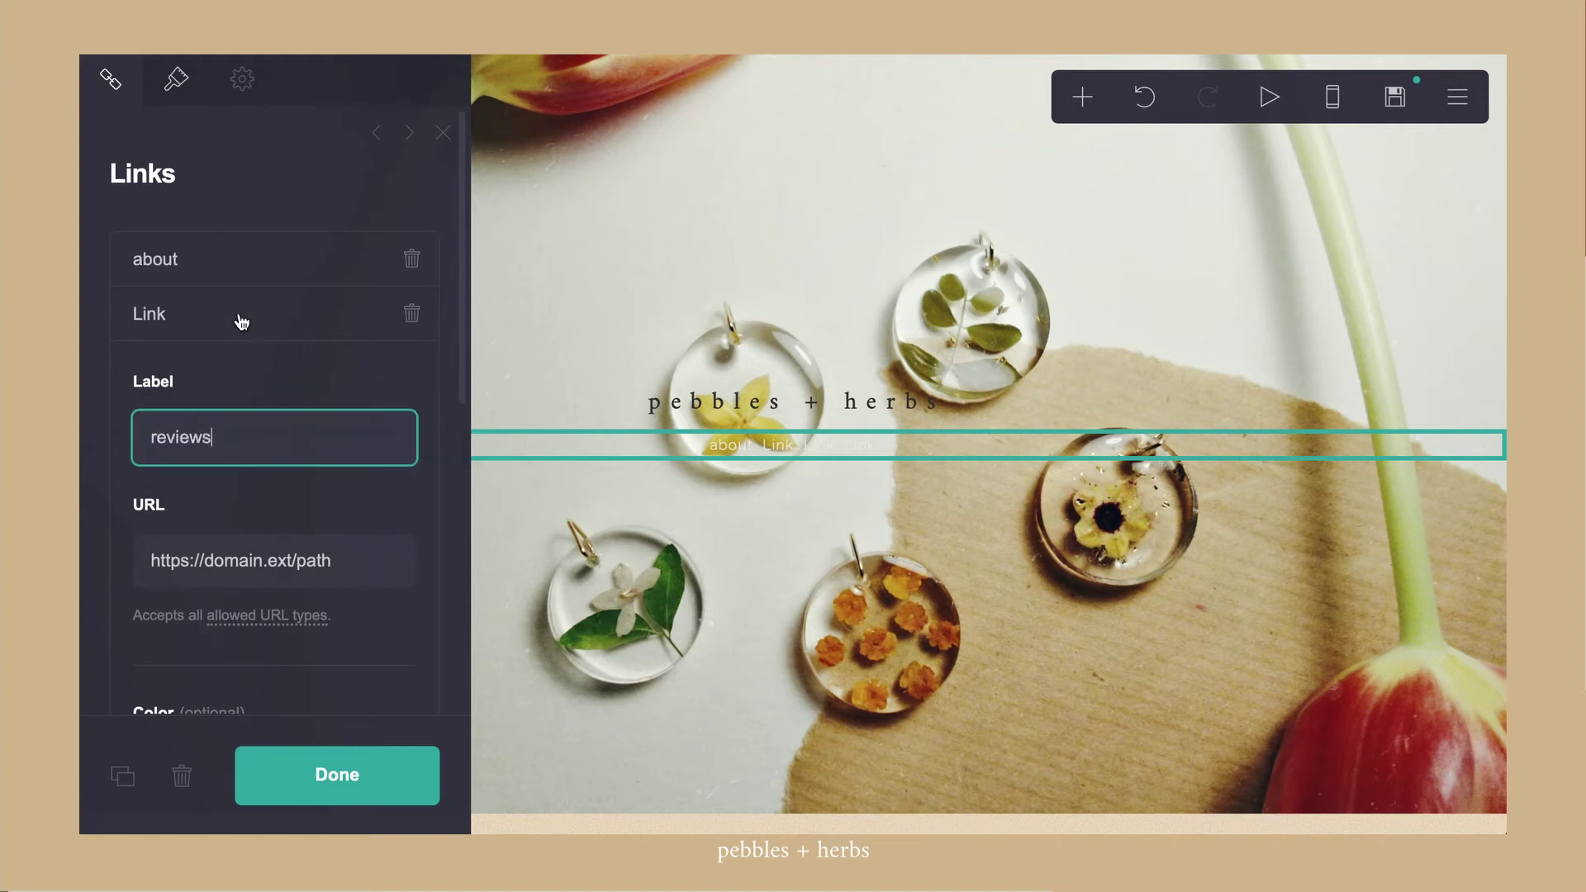
type("reviews")
key("Return")
type("contact")
key("Return")
type("shop")
key("Return")
left_click(204, 263)
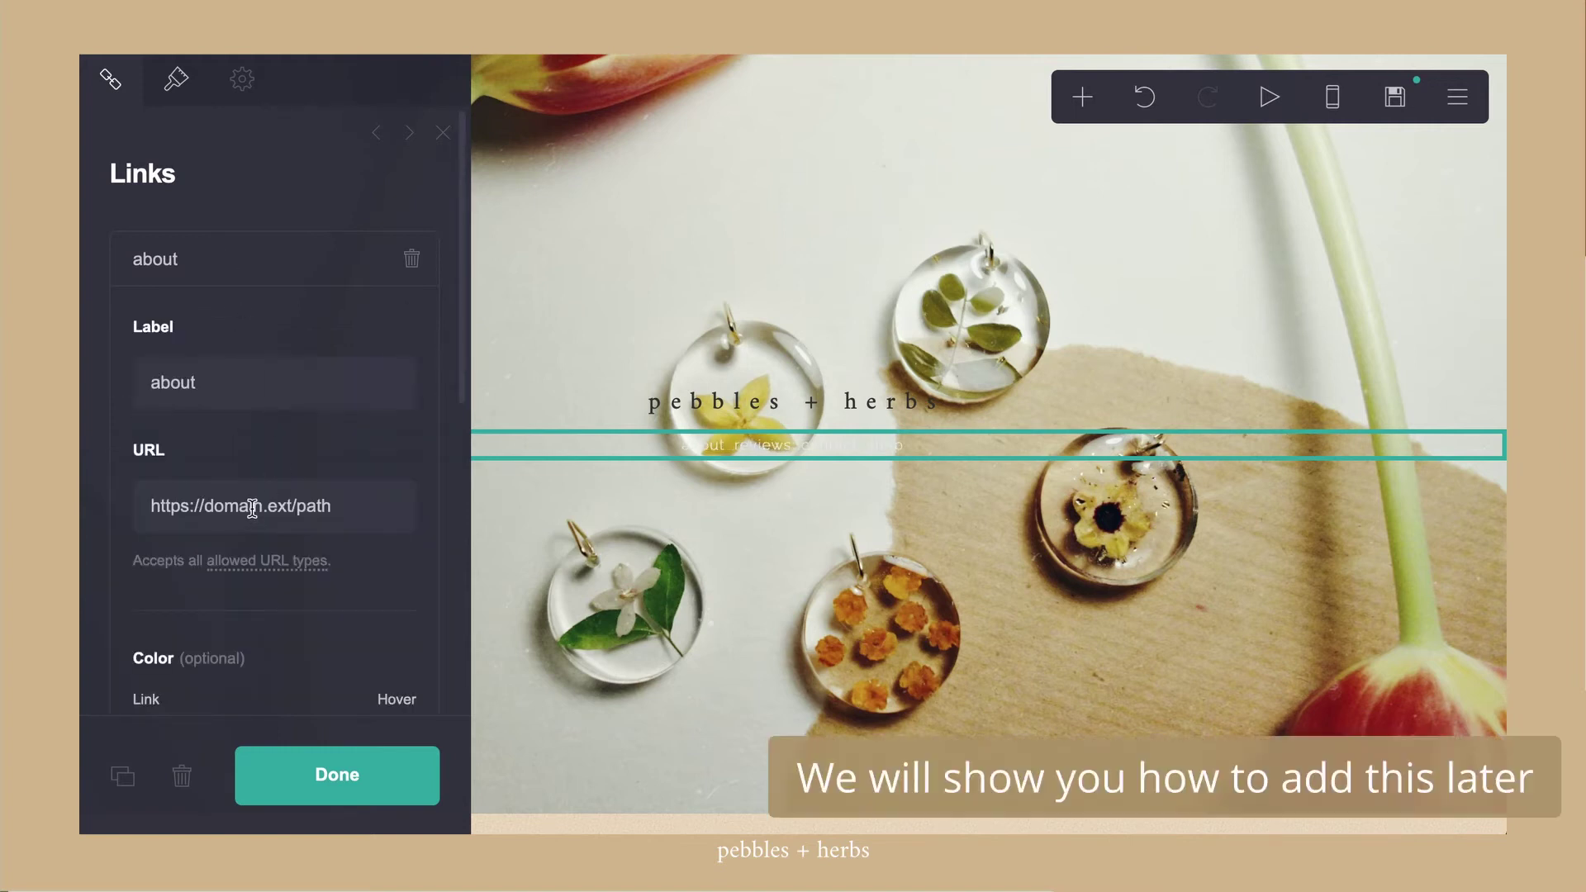
Arrange the links in a Column layout and increase the spacing between them
left_click(183, 79)
scroll(289, 314, "down", 10)
left_click(198, 348)
left_click(194, 376)
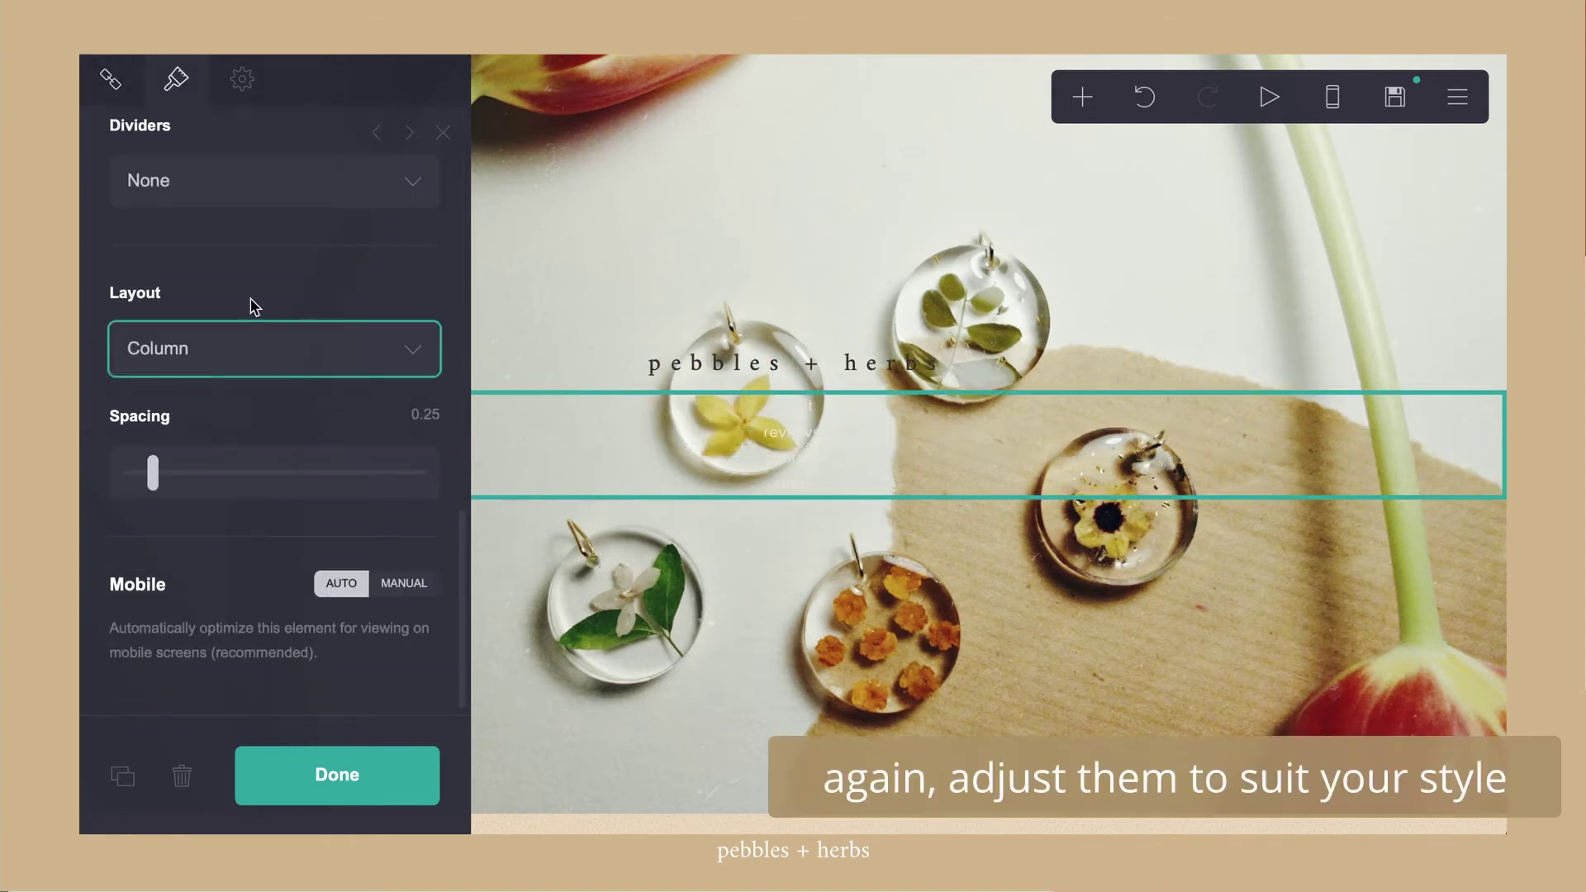
left_click_drag(155, 476, 175, 477)
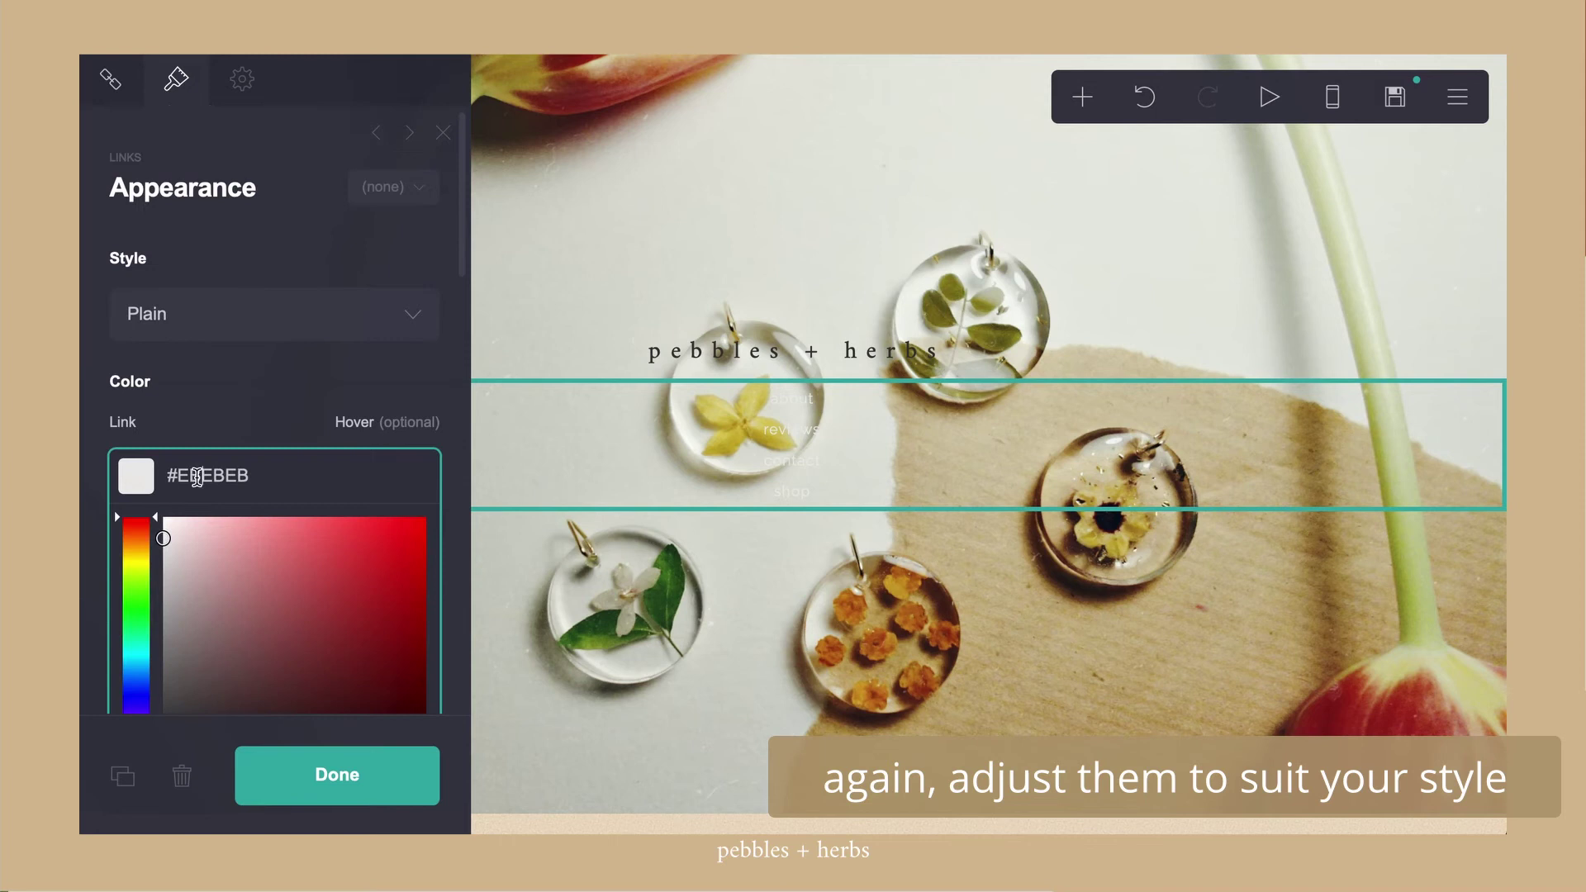
Restyle the links to match the title with a serif font, larger size, wider letter spacing and dark text color
left_click(166, 531)
scroll(166, 495, "down", 3)
left_click_drag(163, 458, 161, 522)
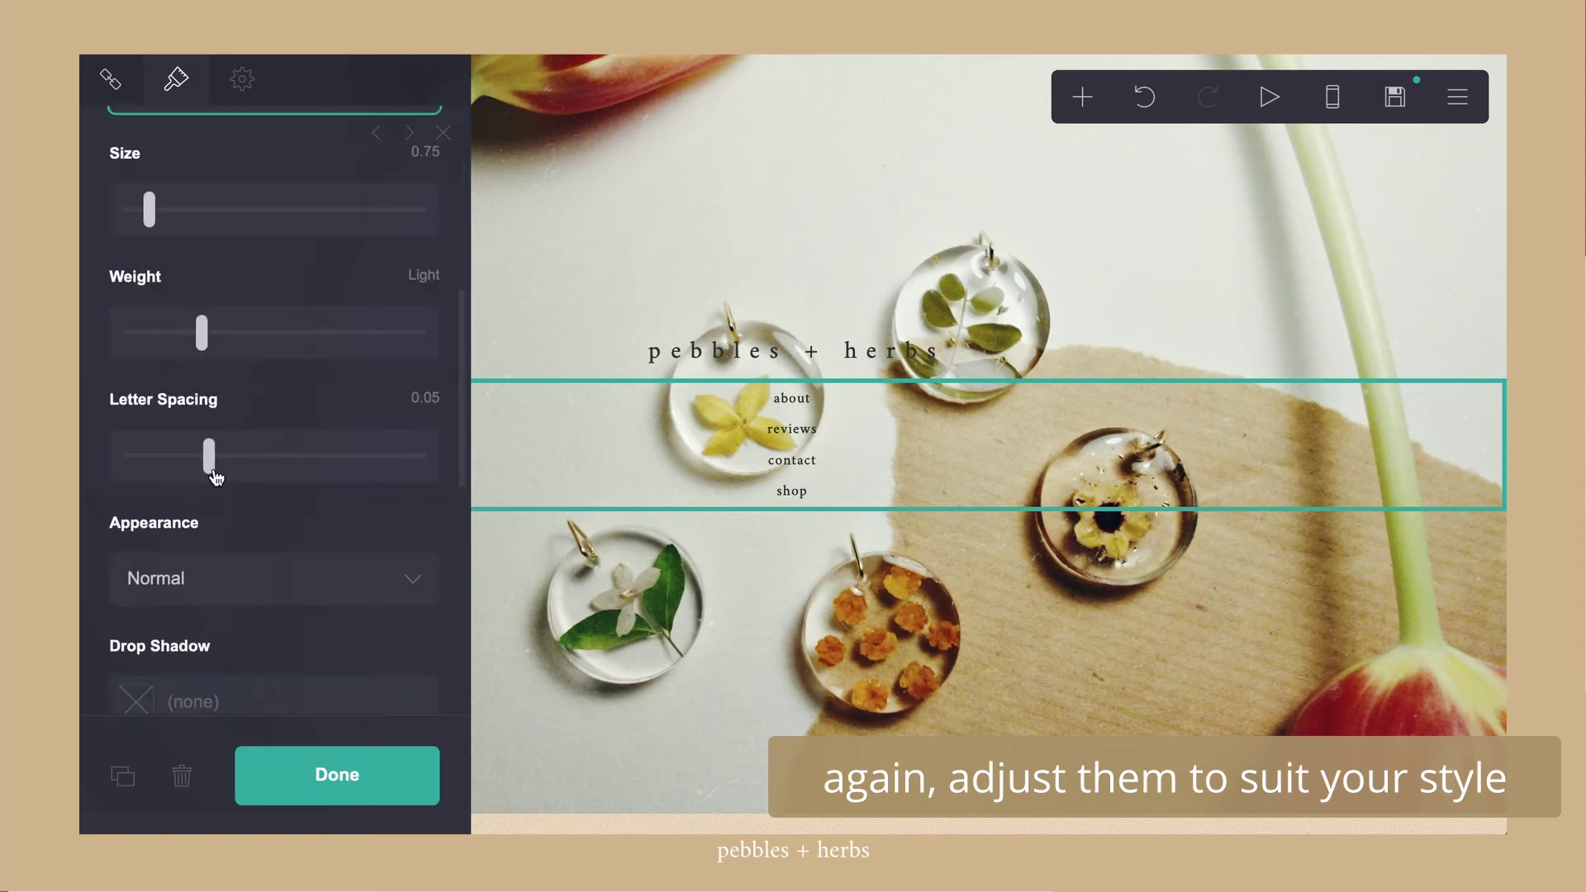
left_click_drag(201, 333, 255, 354)
scroll(273, 397, "up", 2)
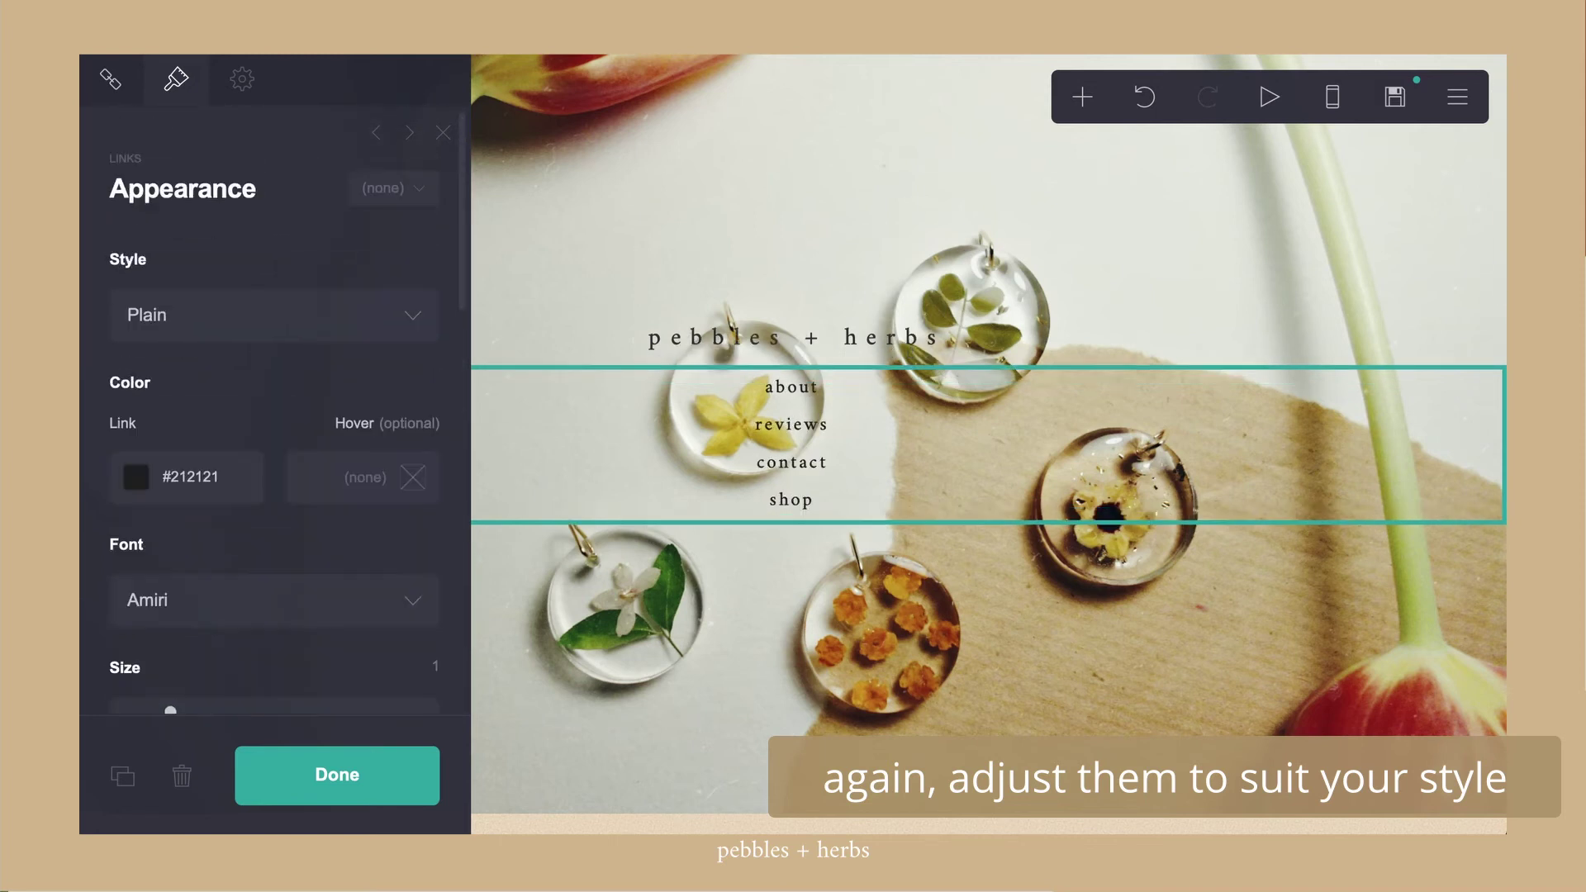
left_click(131, 471)
left_click(159, 647)
left_click(254, 327)
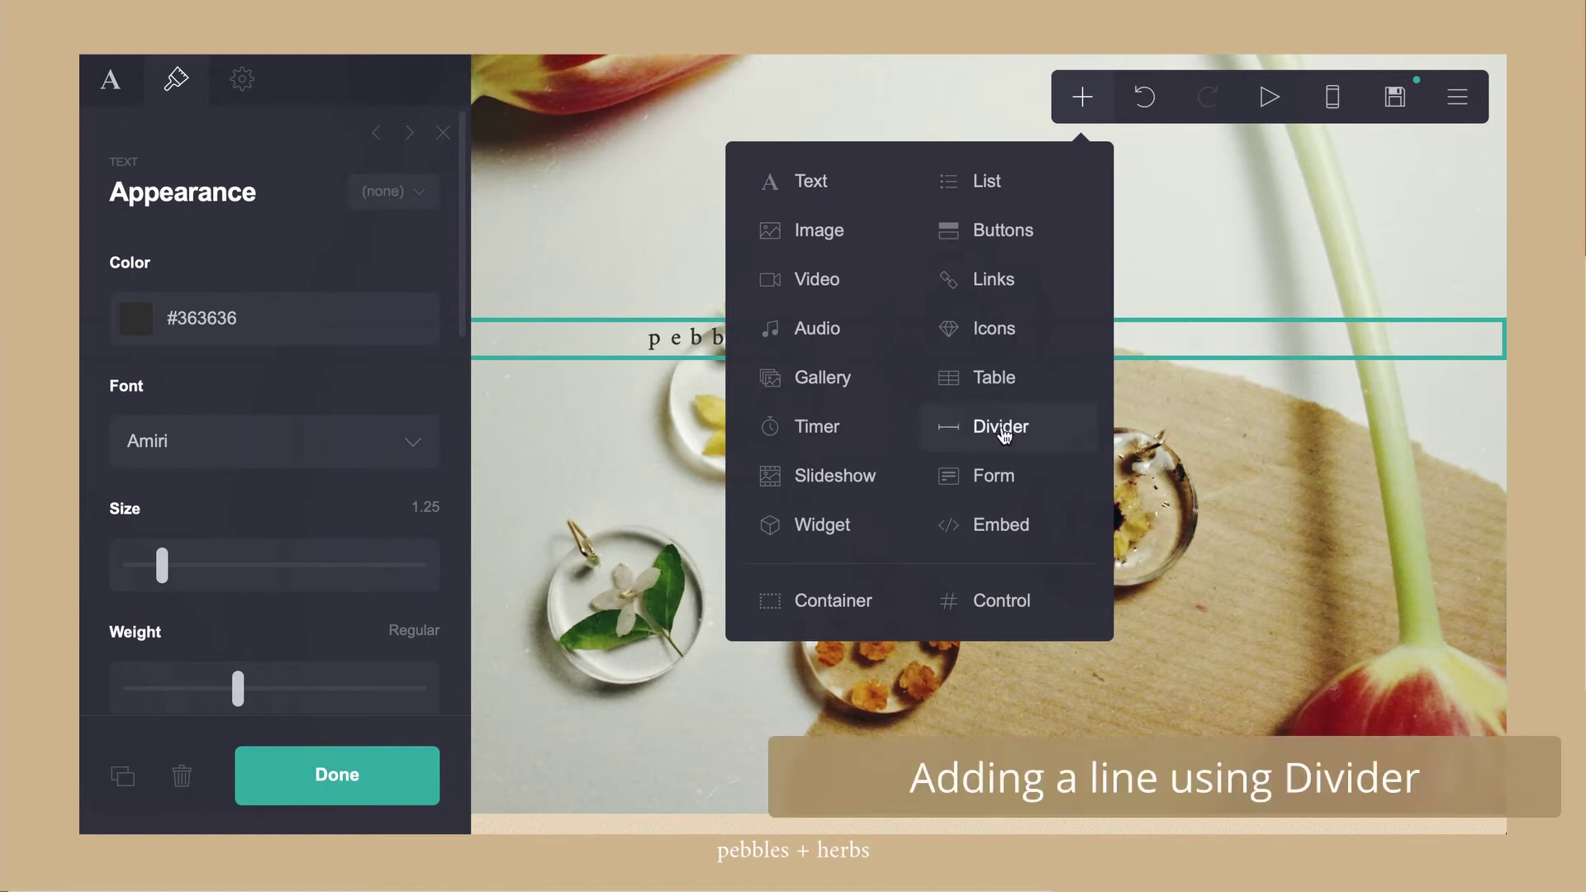
Add a divider between the title and the links and set its orientation to Vertical
left_click(989, 436)
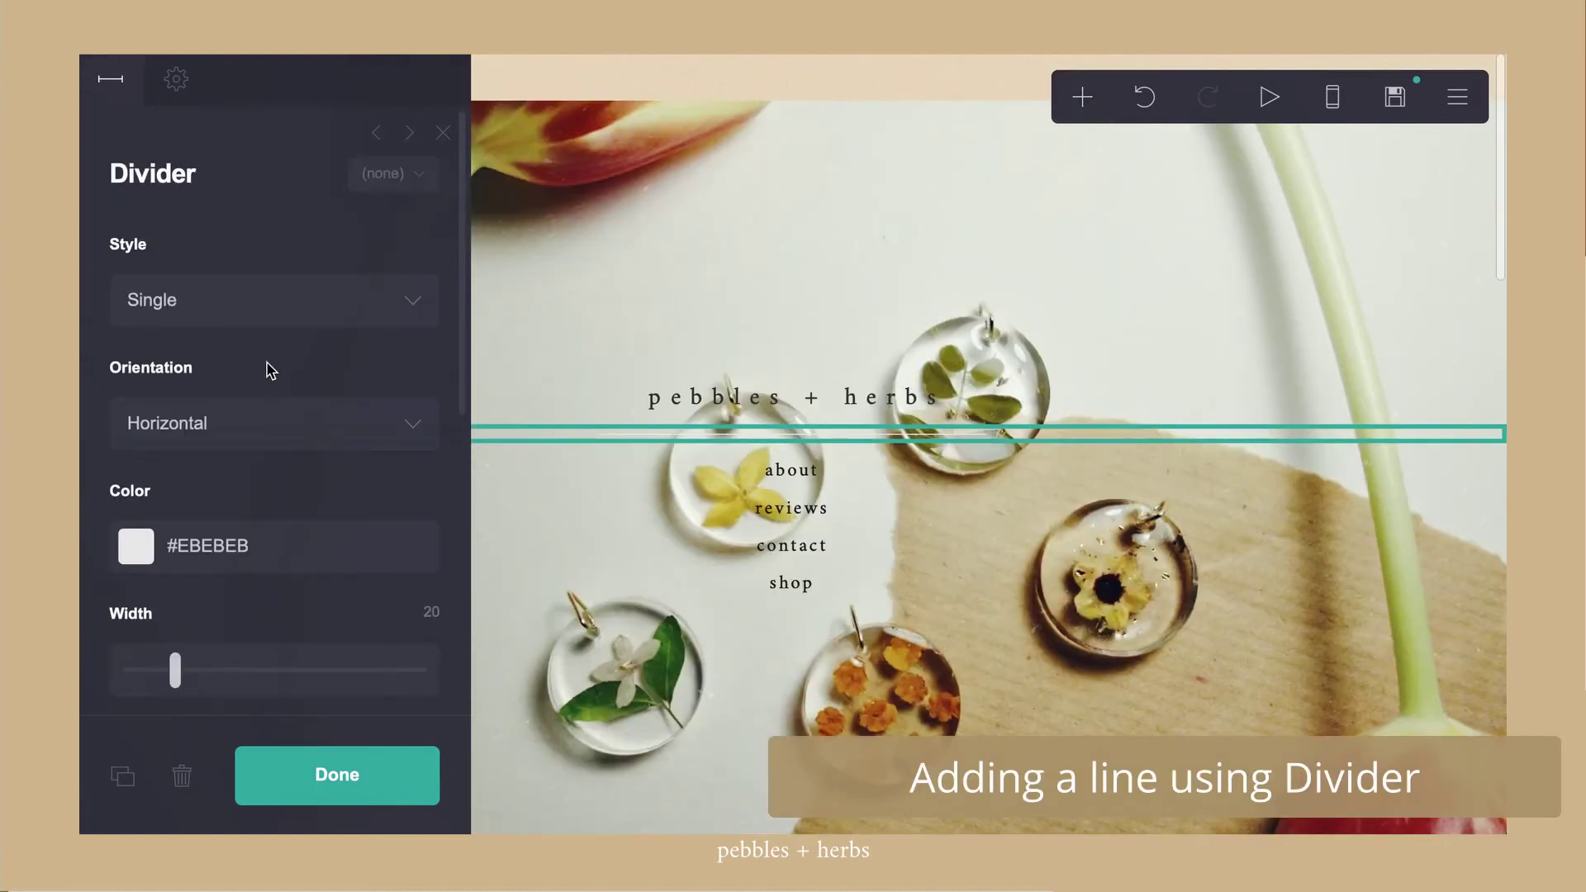
left_click(215, 435)
left_click(159, 454)
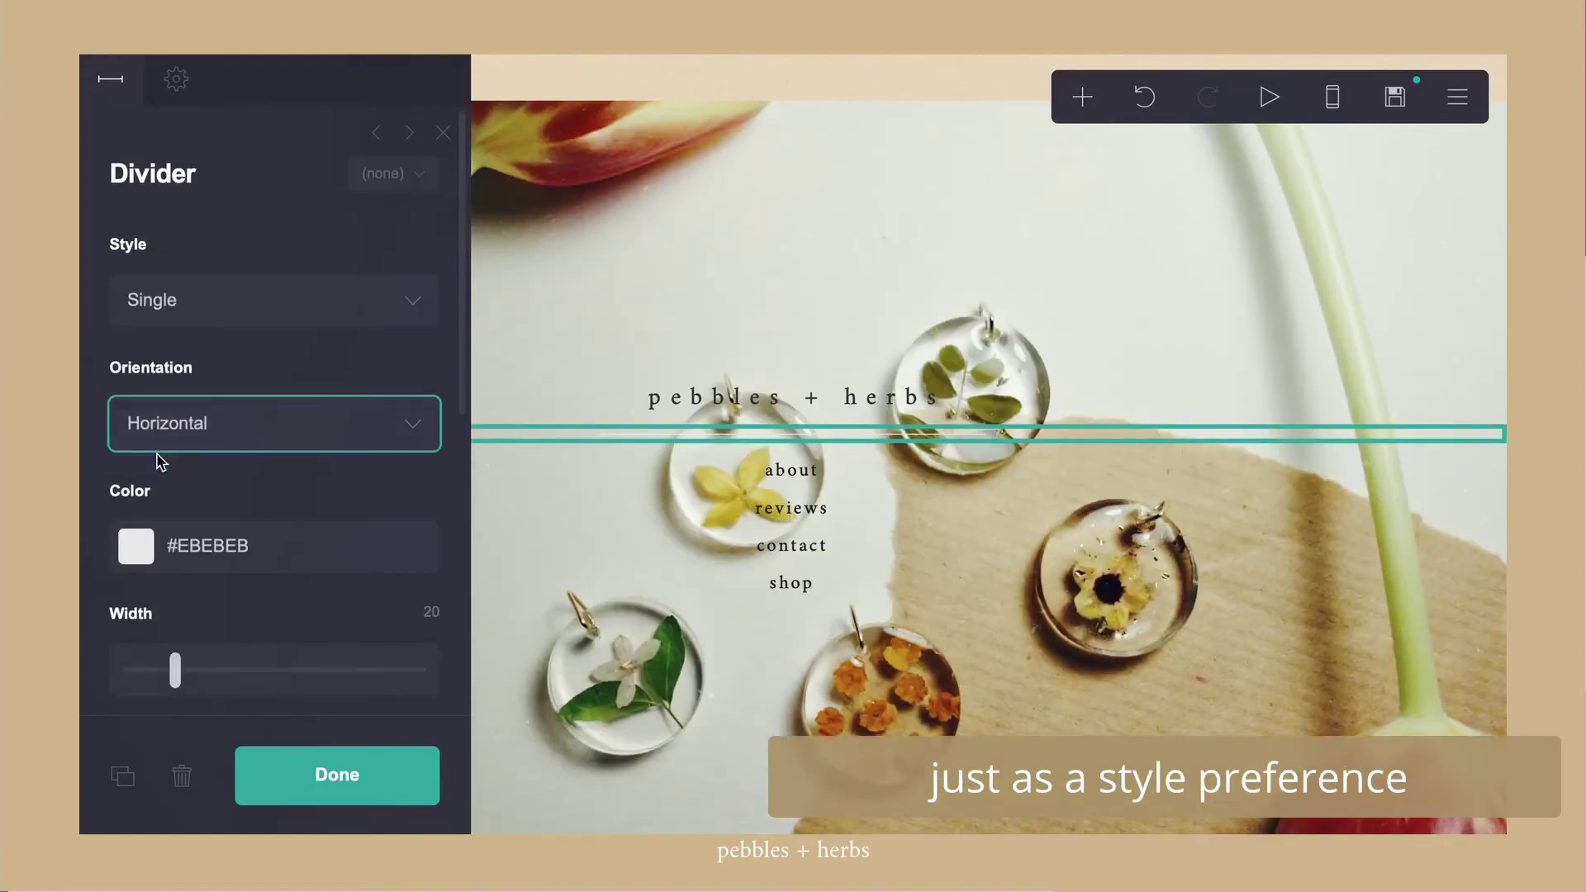
scroll(276, 449, "down", 3)
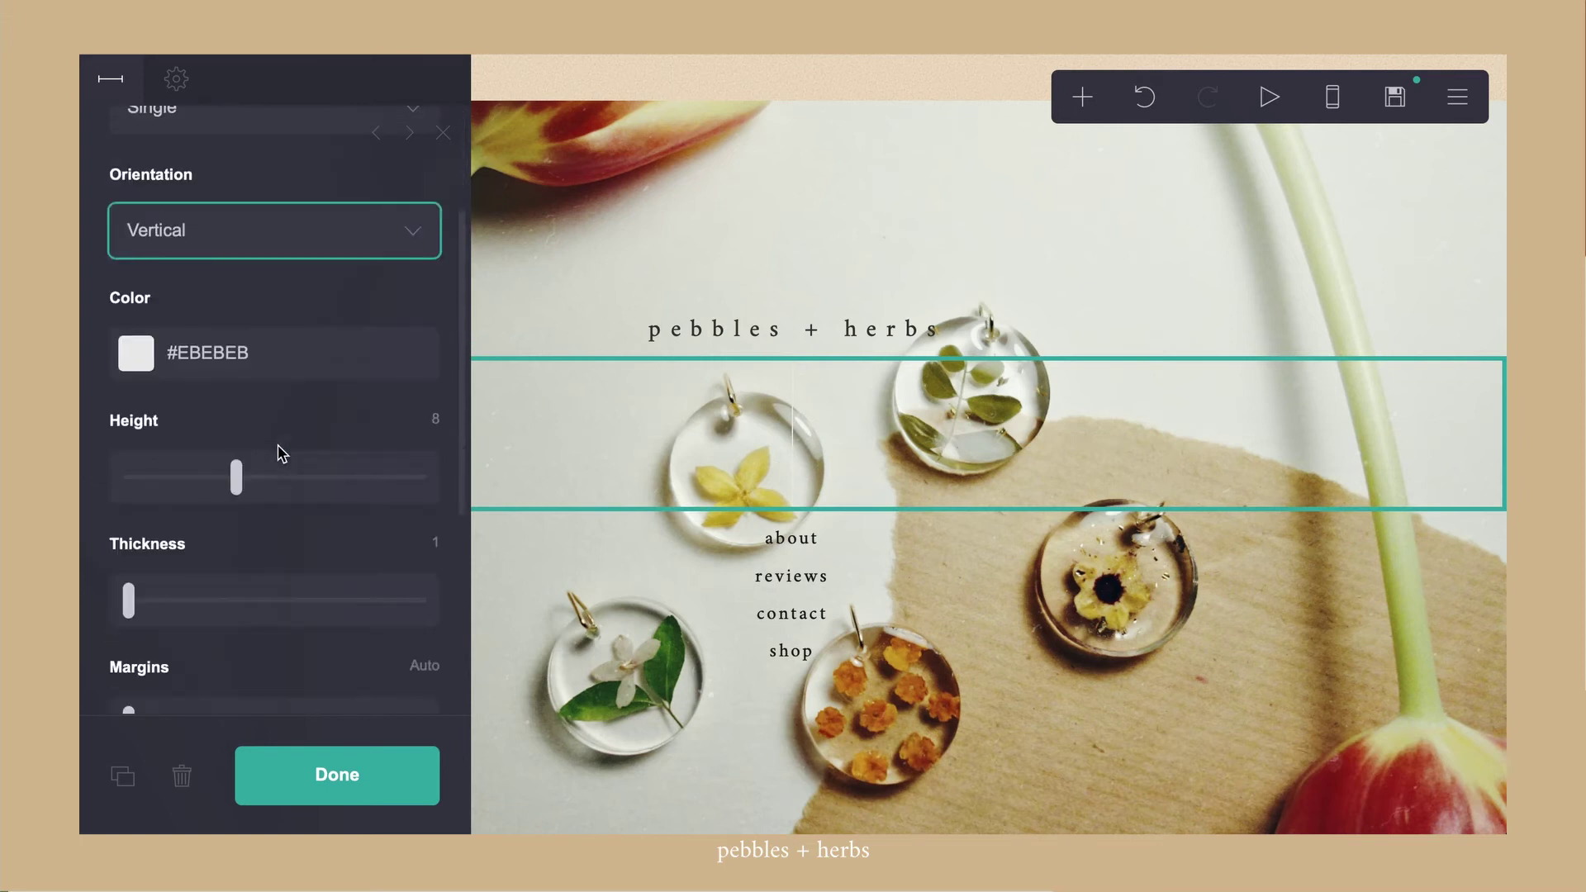
Set the vertical divider's color to #C2C2C2 and increase its height to spread the title and links apart
left_click(207, 352)
left_click(159, 454)
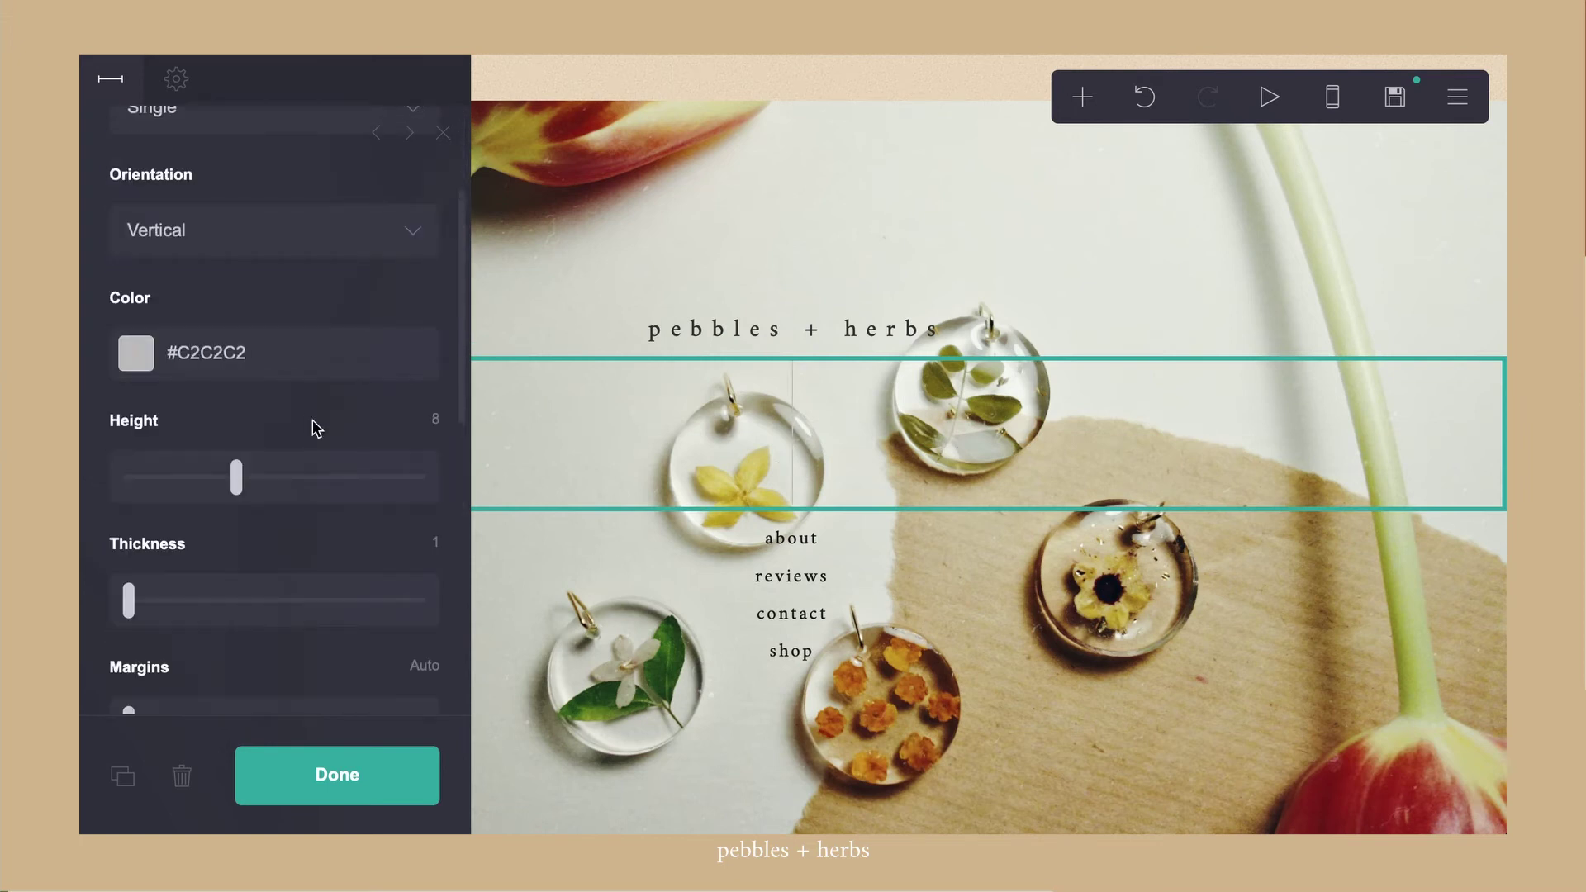
left_click_drag(239, 475, 478, 521)
scroll(248, 485, "down", 2)
scroll(248, 485, "up", 5)
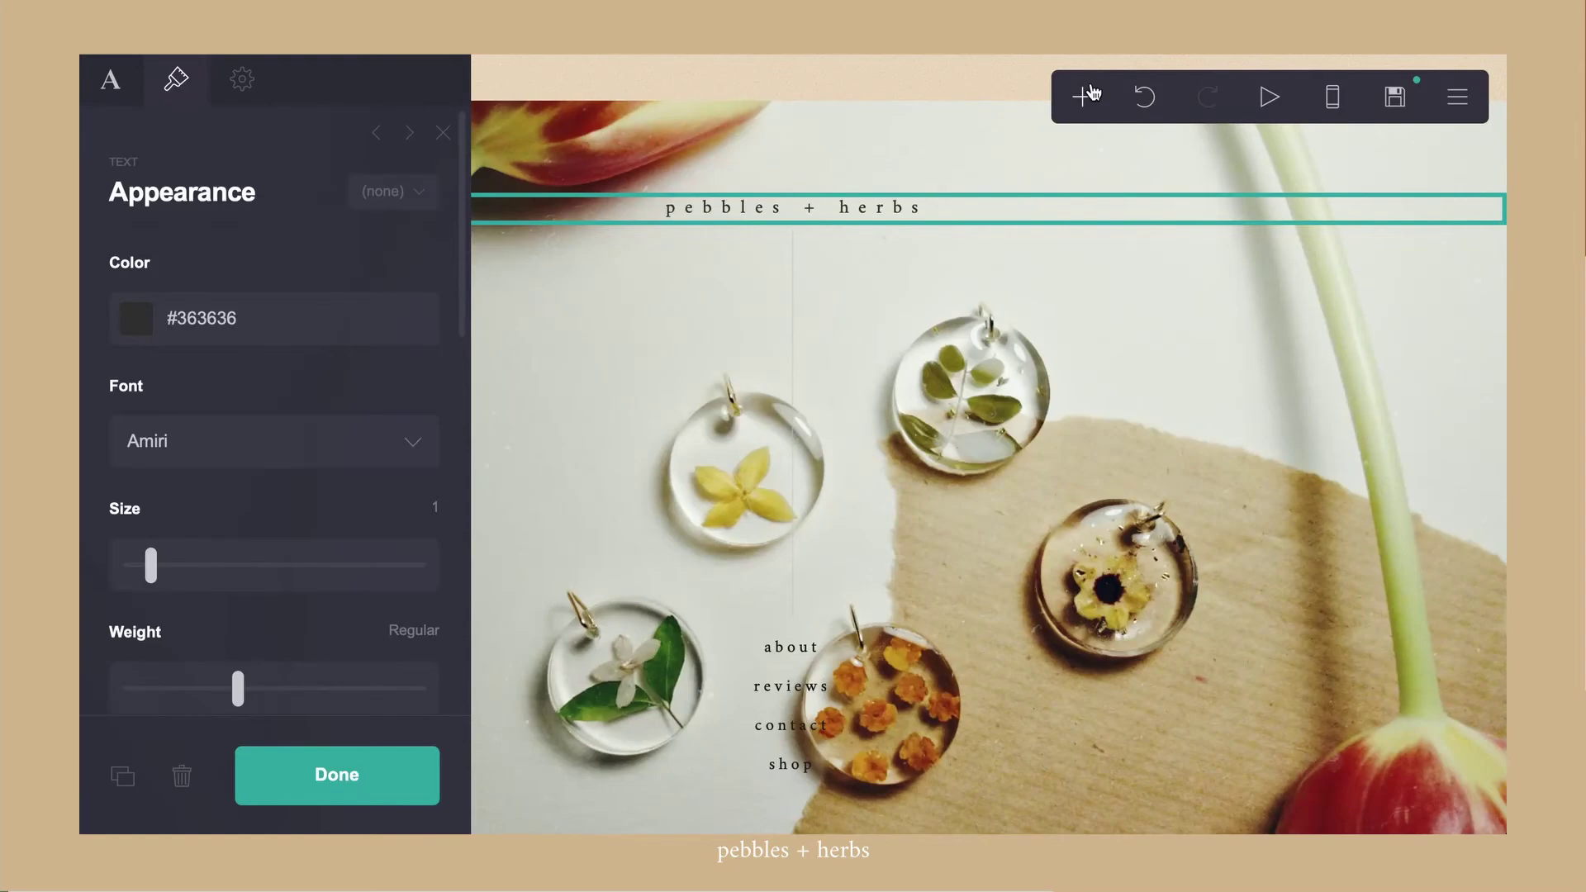
Add an image element and move it above the full-screen pebbles + herbs section
left_click(1088, 95)
left_click(835, 234)
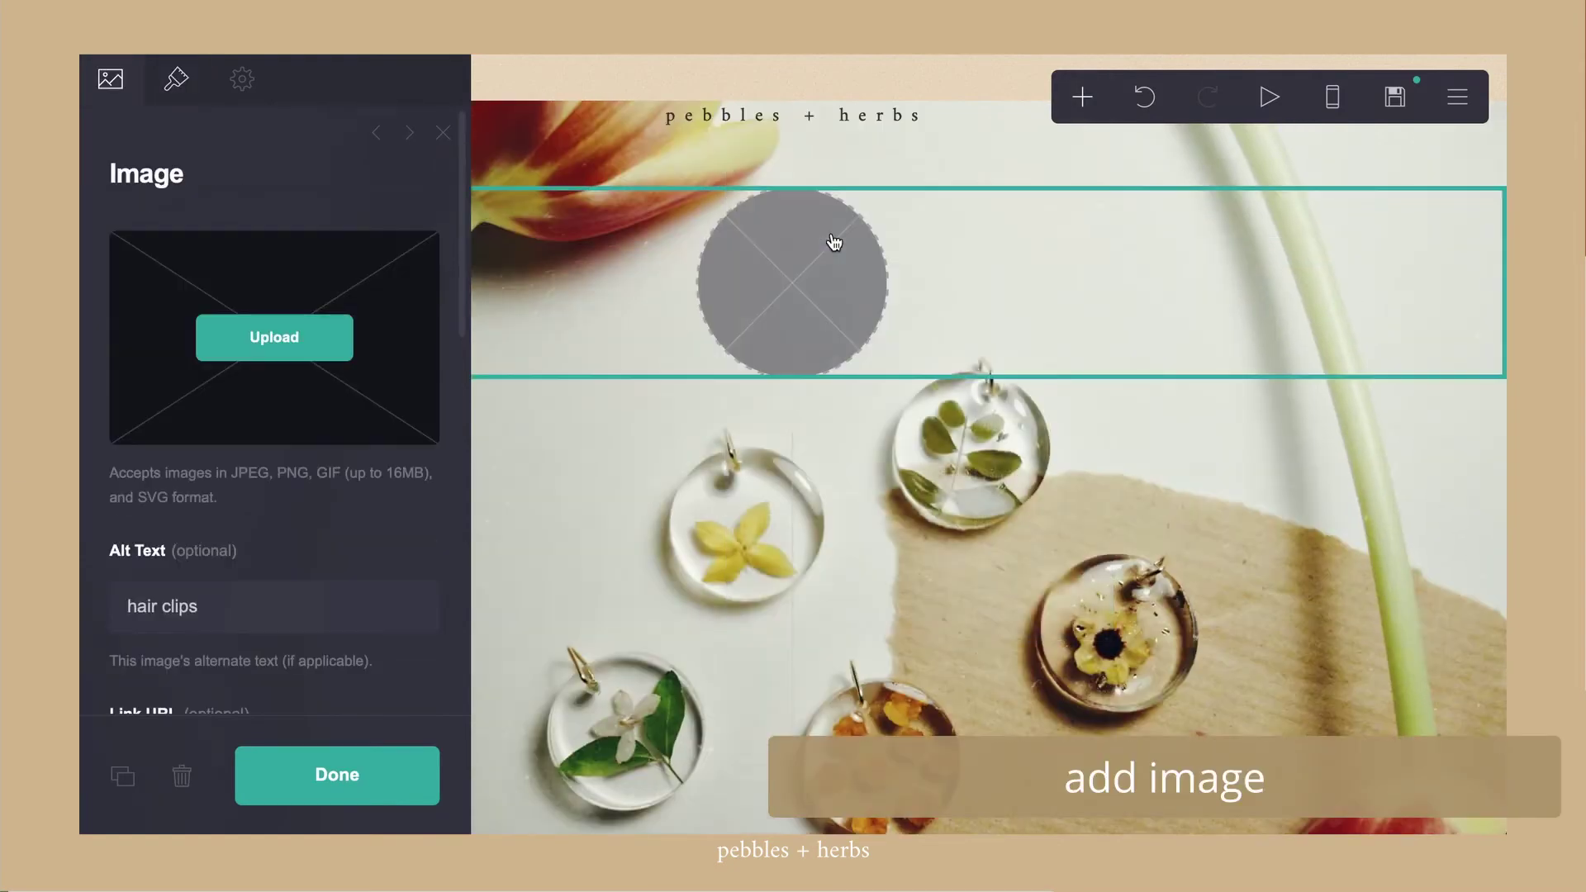
left_click_drag(834, 241, 806, 85)
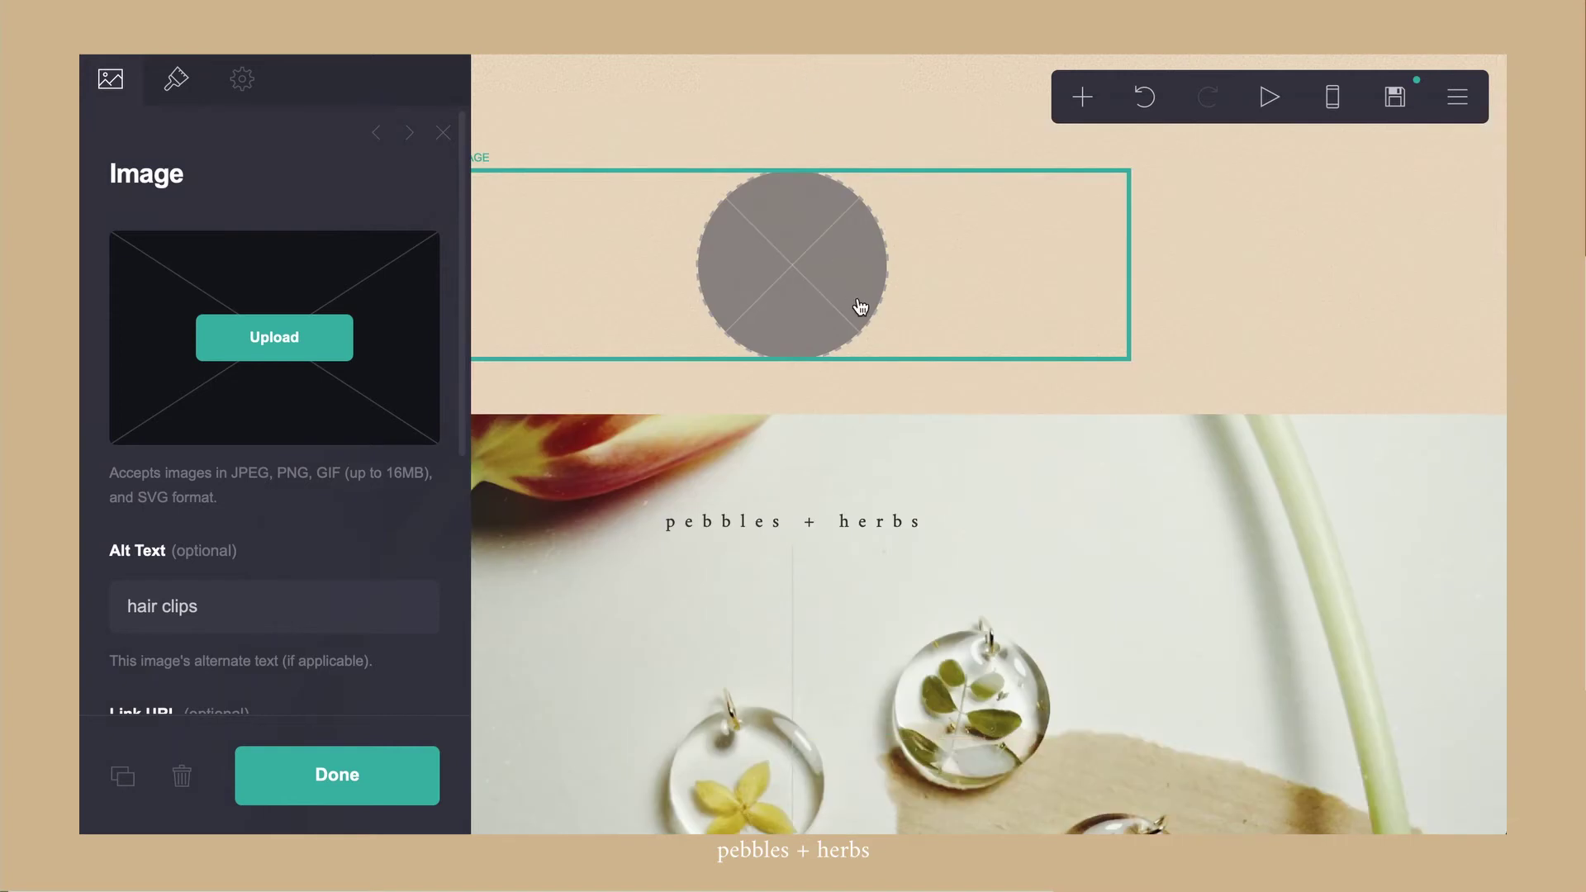
Upload butterfly.png to the new image and enlarge the crop area to include nearly the whole butterfly
left_click(275, 355)
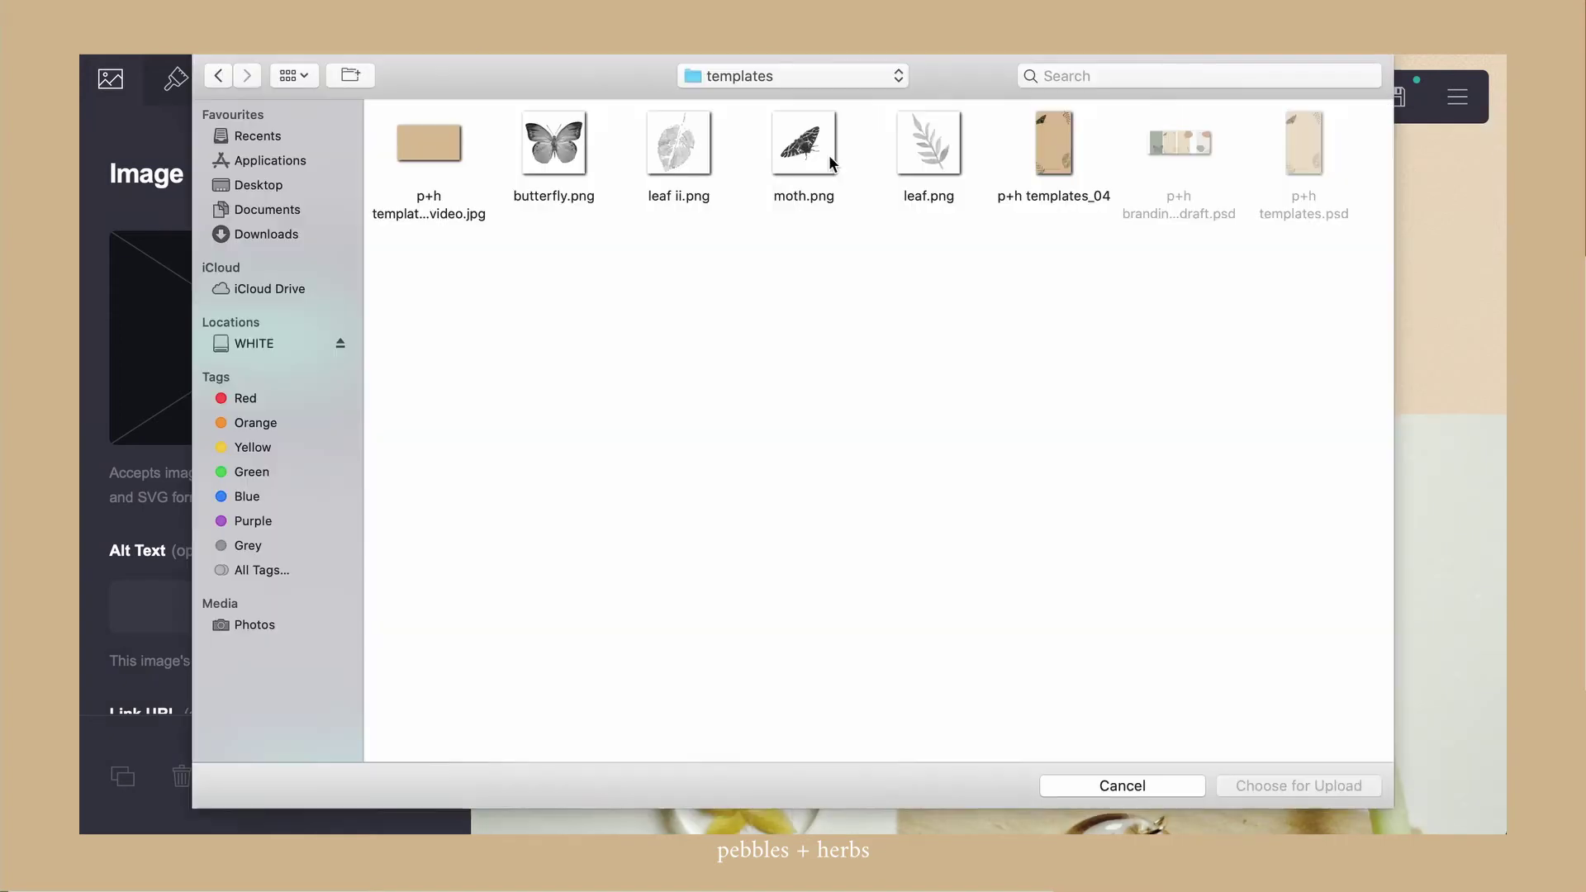
double_click(565, 161)
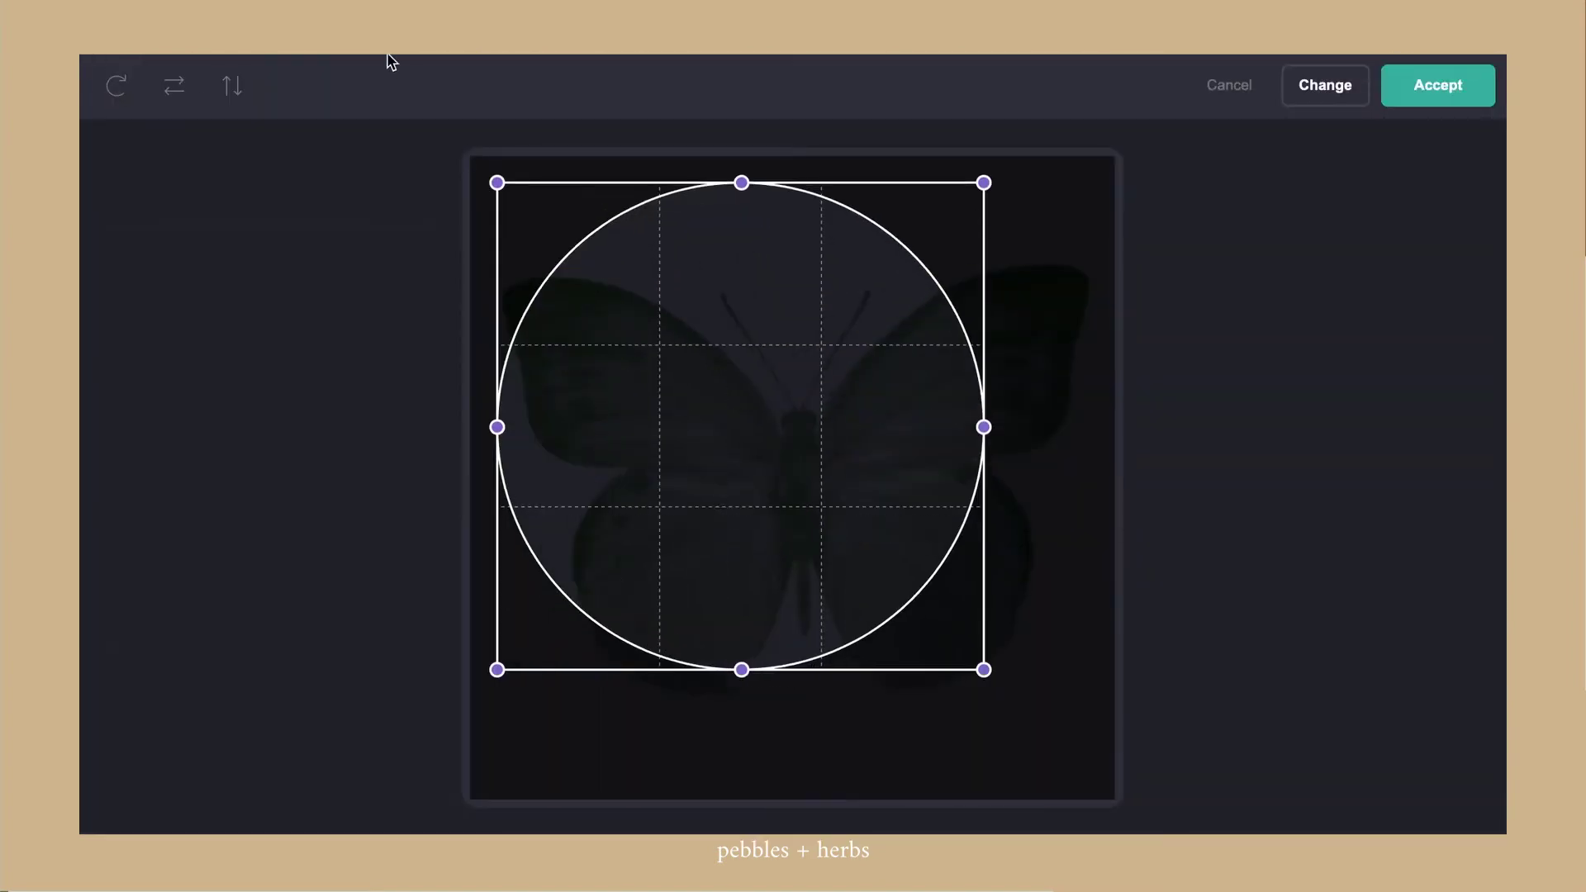
left_click_drag(496, 198, 494, 195)
left_click_drag(1081, 766, 1125, 828)
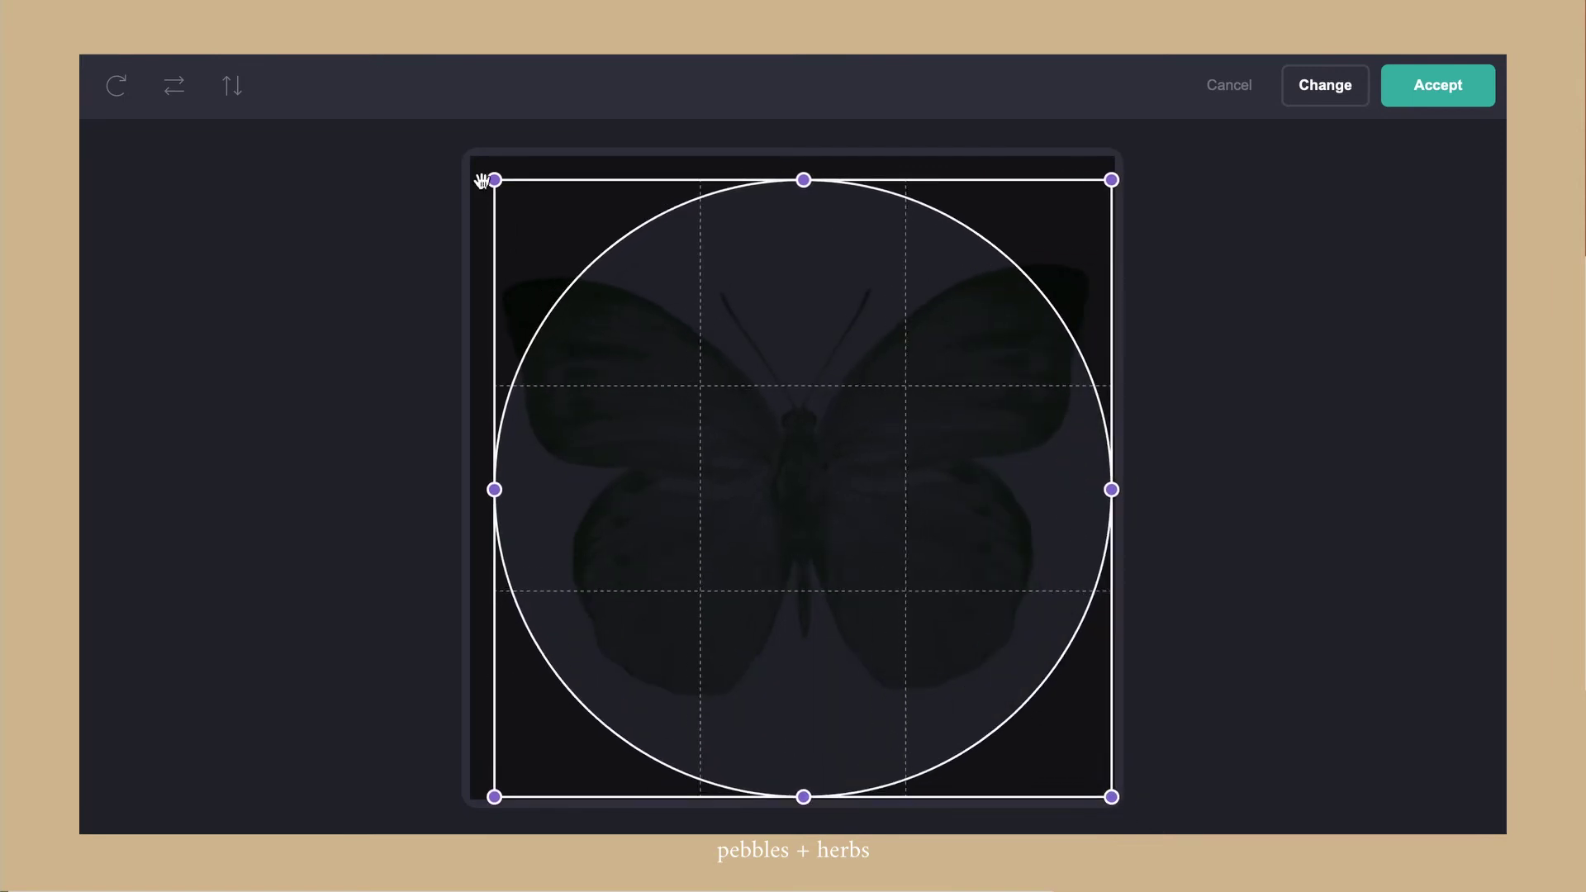
left_click(1438, 89)
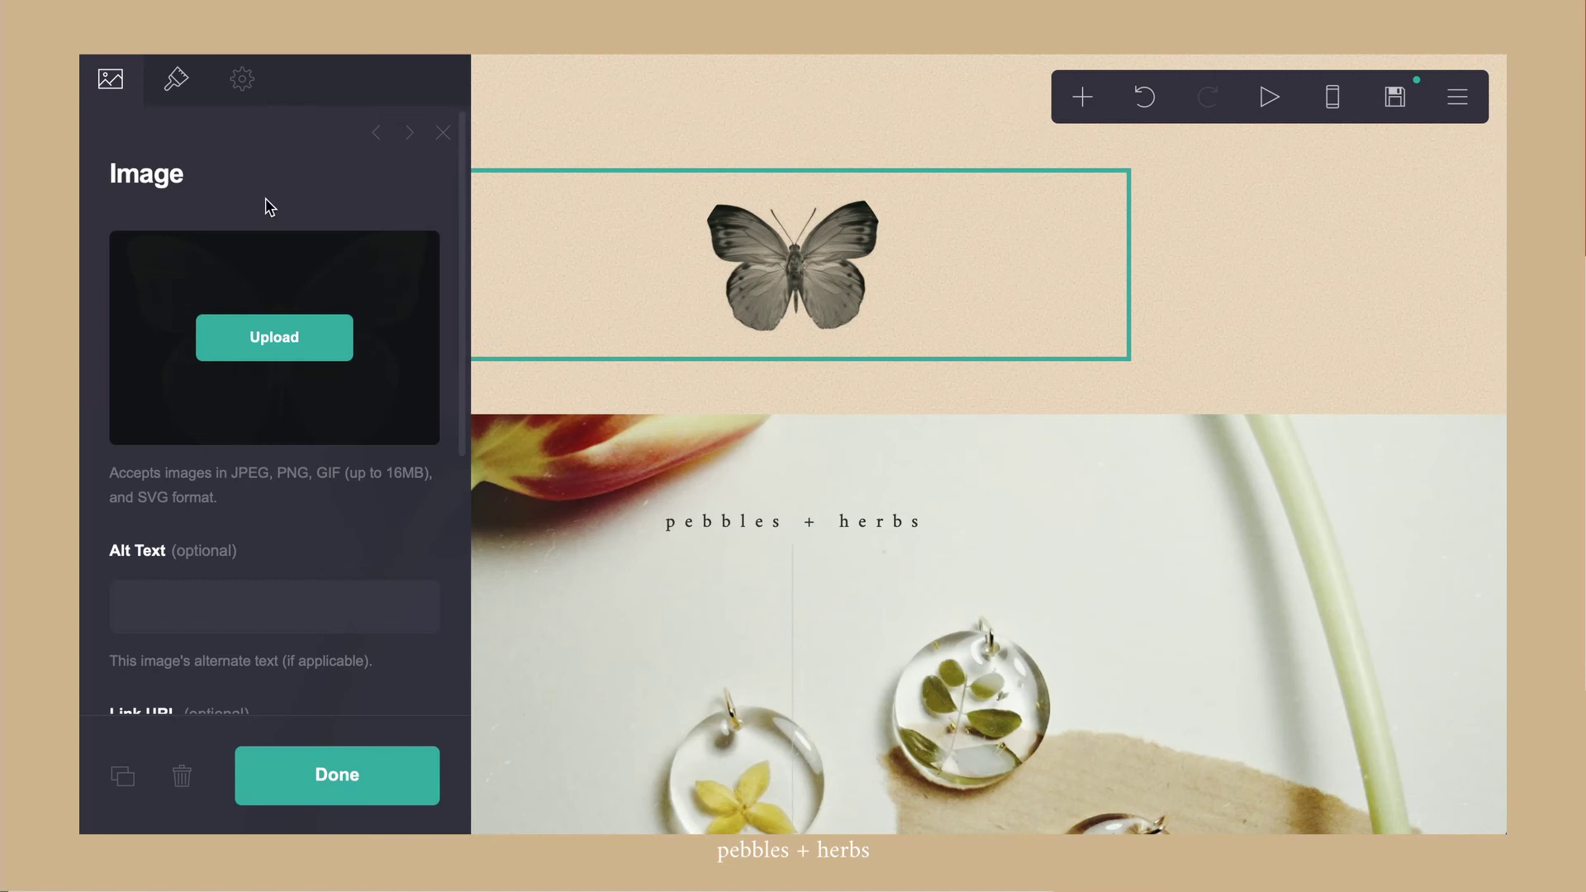
Change the butterfly image's shape to Rectangle
scroll(260, 198, "down", 3)
left_click(175, 79)
scroll(264, 380, "down", 3)
left_click(268, 397)
left_click(213, 318)
Shrink the butterfly image to a width of 3.5 and a height of 3.5
scroll(213, 311, "up", 4)
mouse_move(152, 340)
left_mouse_down()
mouse_move(194, 340)
mouse_move(143, 356)
left_mouse_up()
left_click(1145, 97)
scroll(209, 347, "down", 1)
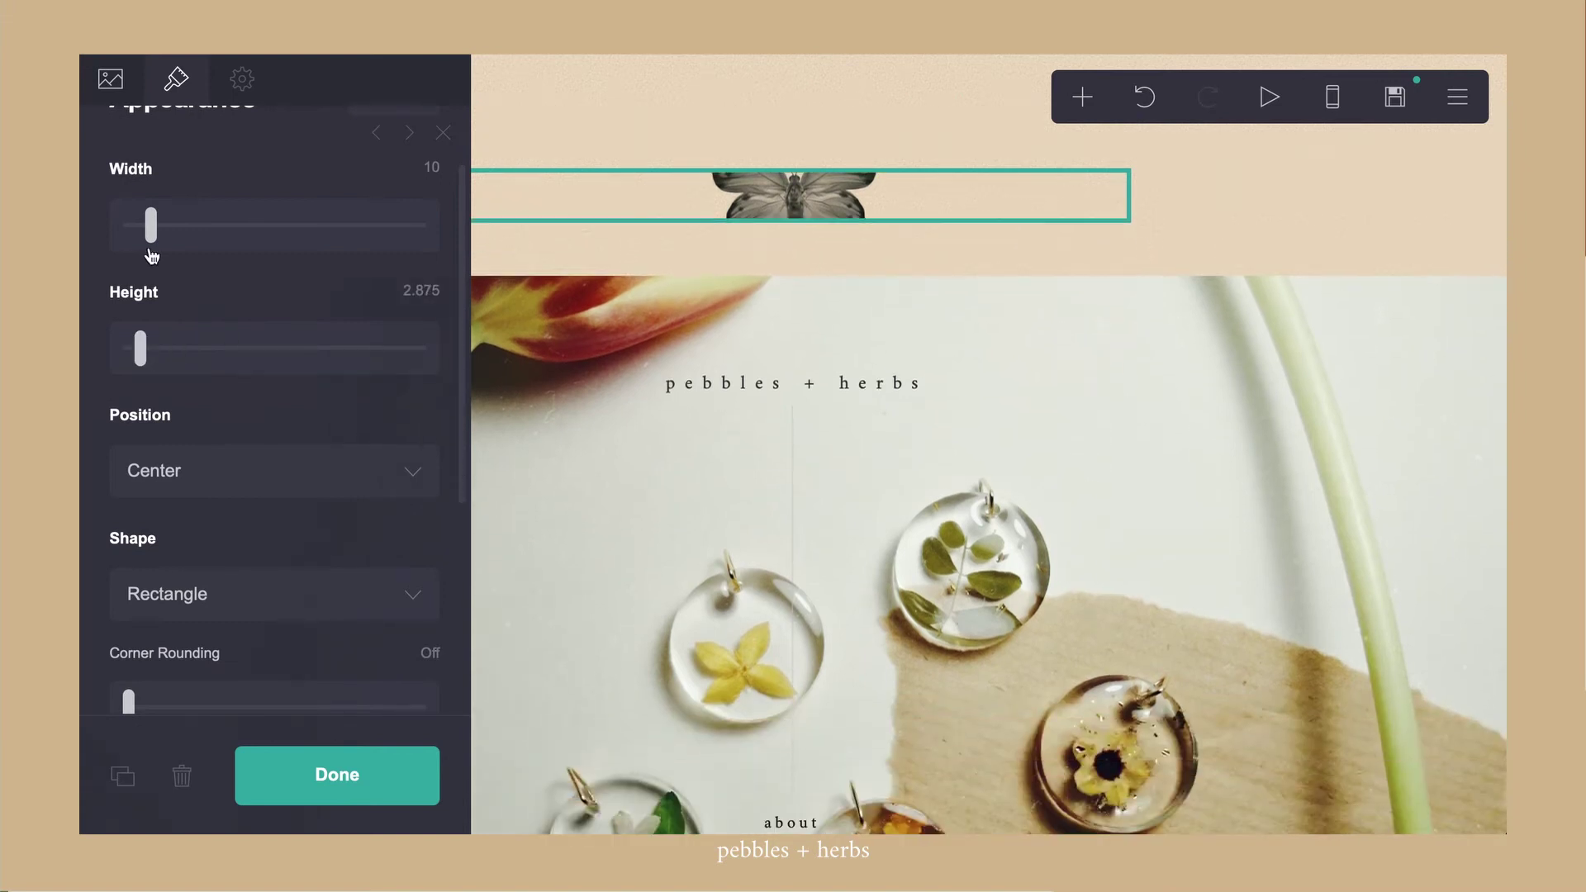
left_click_drag(152, 238, 134, 239)
left_click_drag(141, 347, 147, 350)
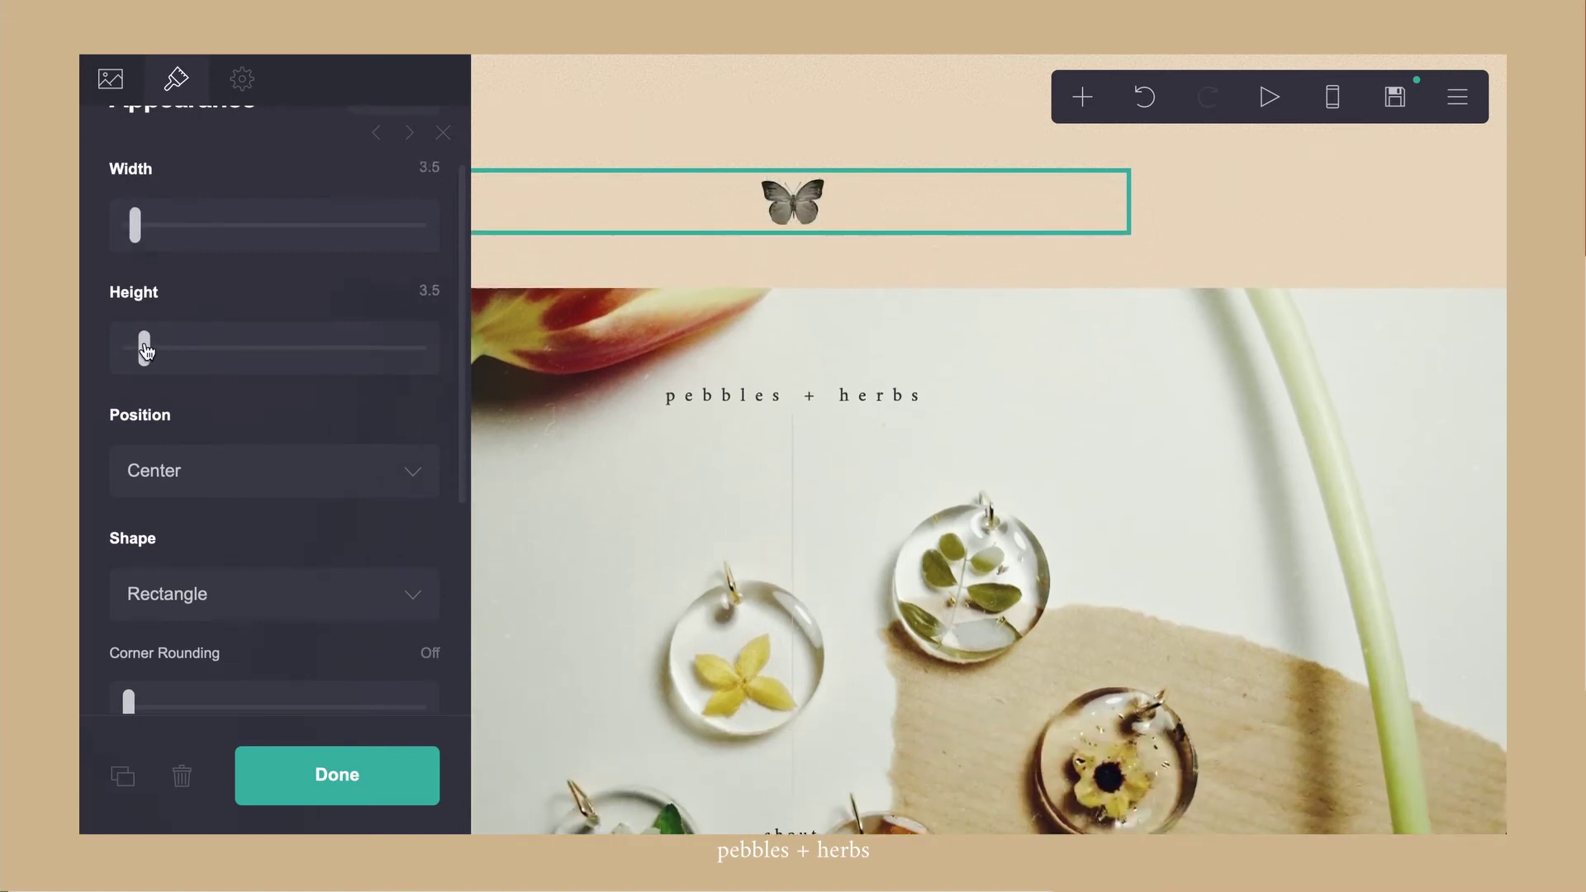
Reduce the butterfly image's margins to Auto and set its position to Top
scroll(283, 312, "up", 1)
scroll(283, 311, "down", 4)
scroll(311, 308, "down", 2)
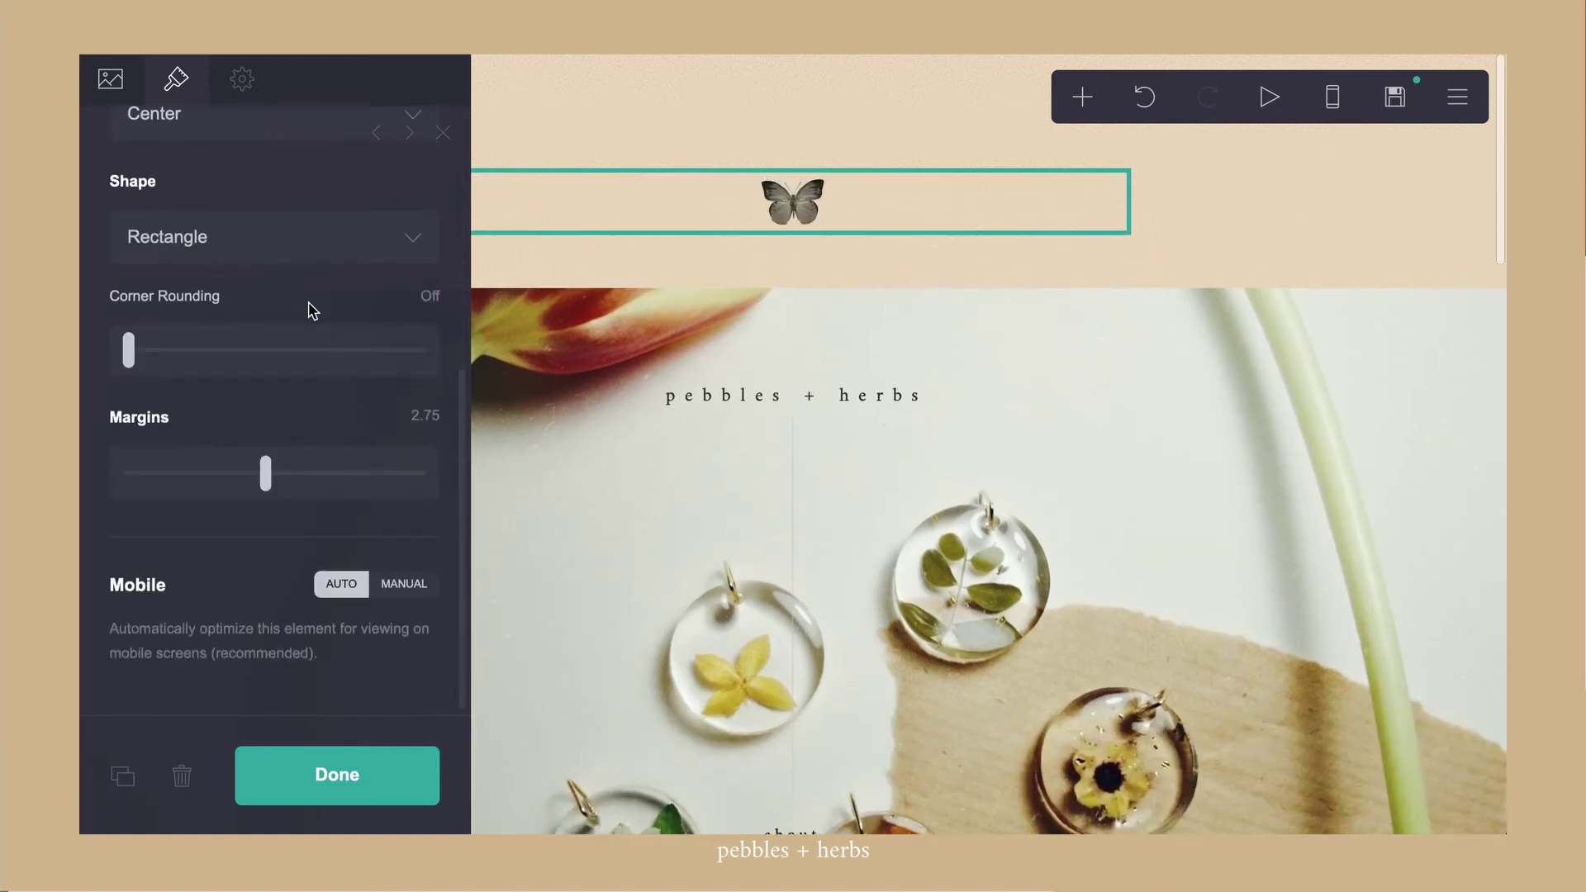
left_click_drag(265, 473, 93, 450)
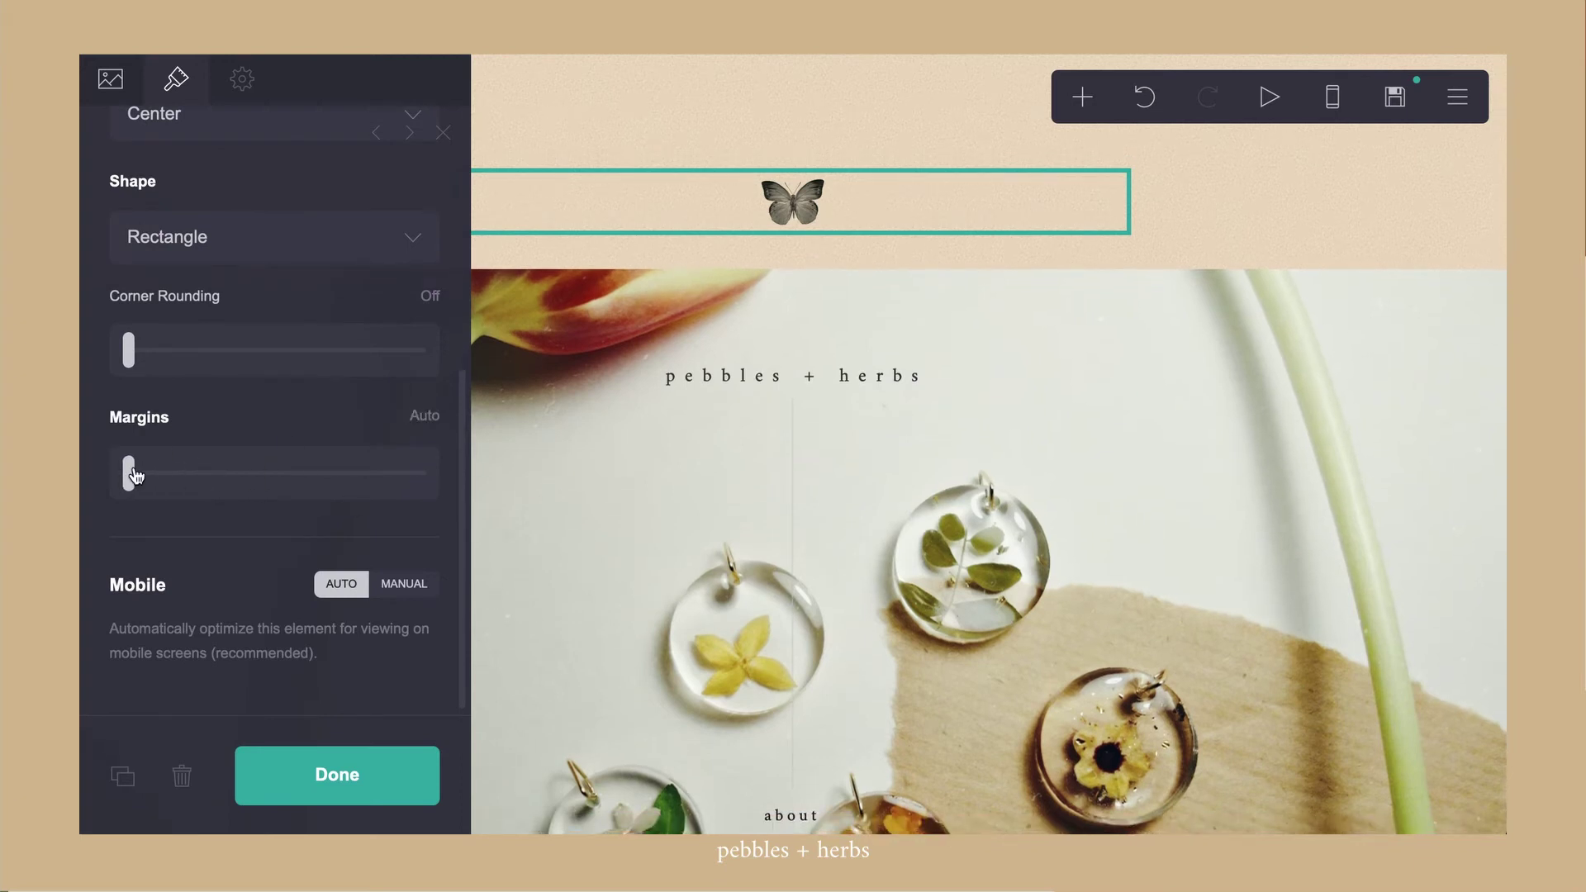
left_click(139, 478)
scroll(259, 354, "up", 2)
left_click(215, 237)
left_click(165, 291)
scroll(279, 284, "down", 2)
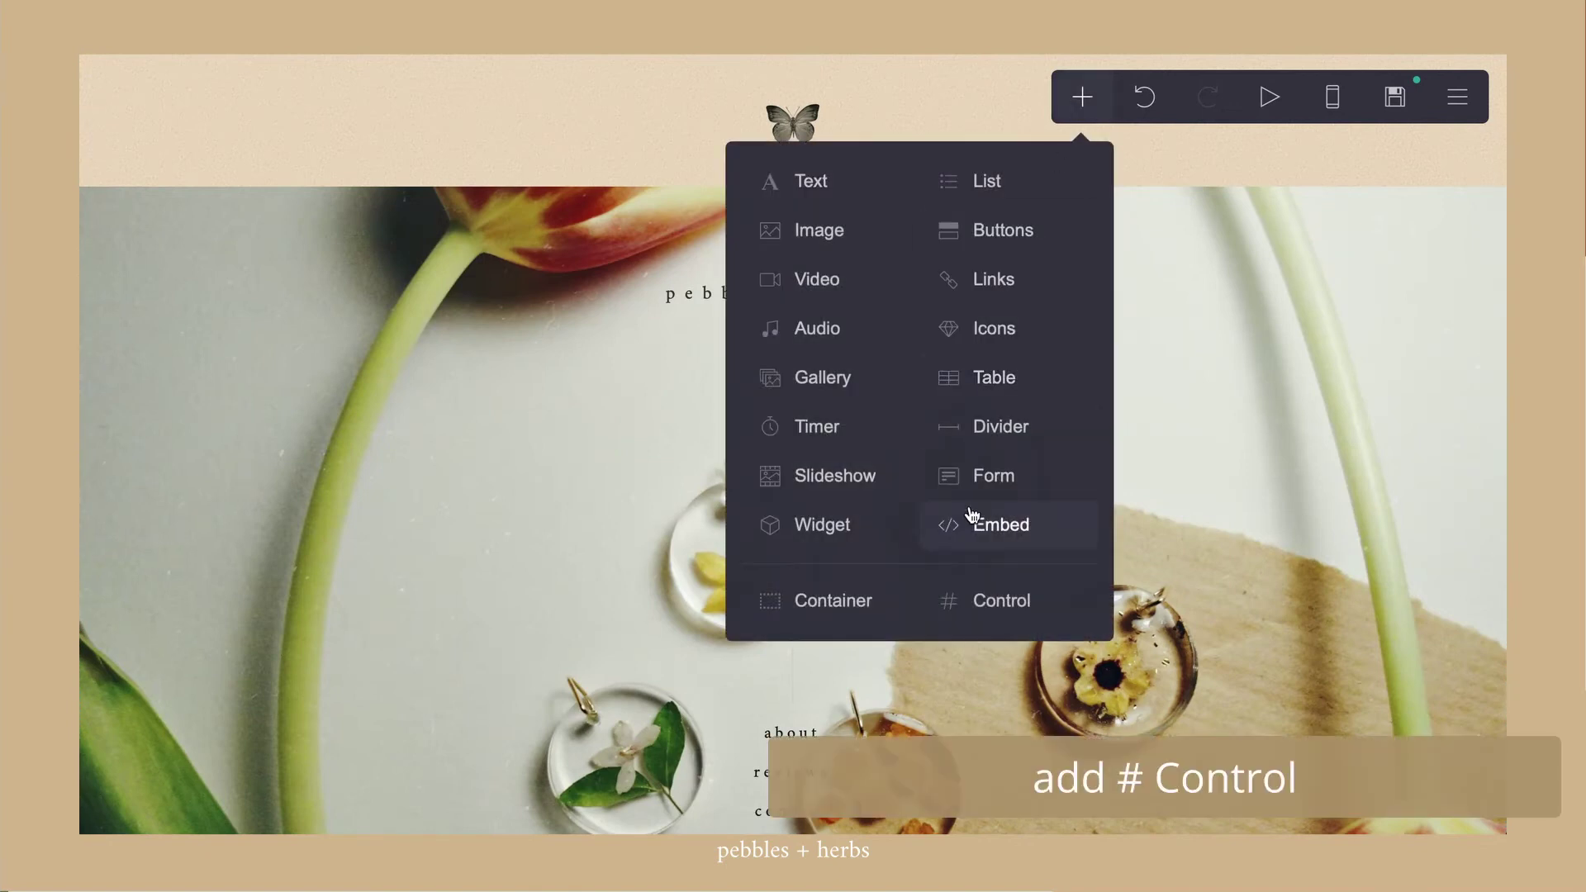
Add a Control element, move it directly below the butterfly image and set its type to Header Marker
left_click(1031, 591)
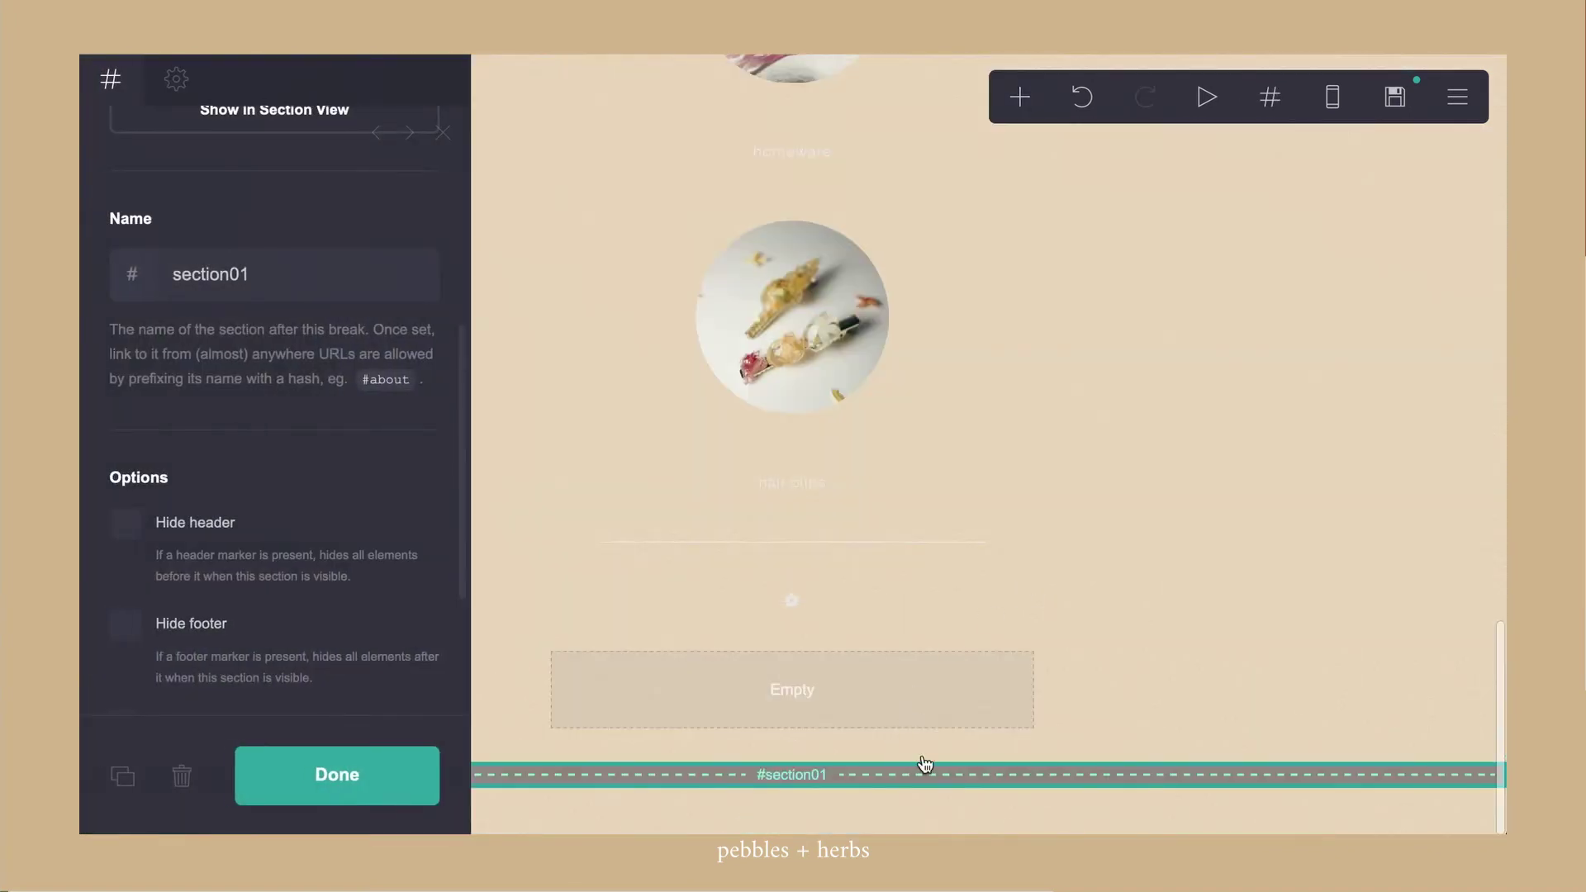
mouse_move(886, 778)
left_mouse_down()
mouse_move(903, 62)
mouse_move(891, 230)
left_mouse_up()
scroll(234, 204, "up", 2)
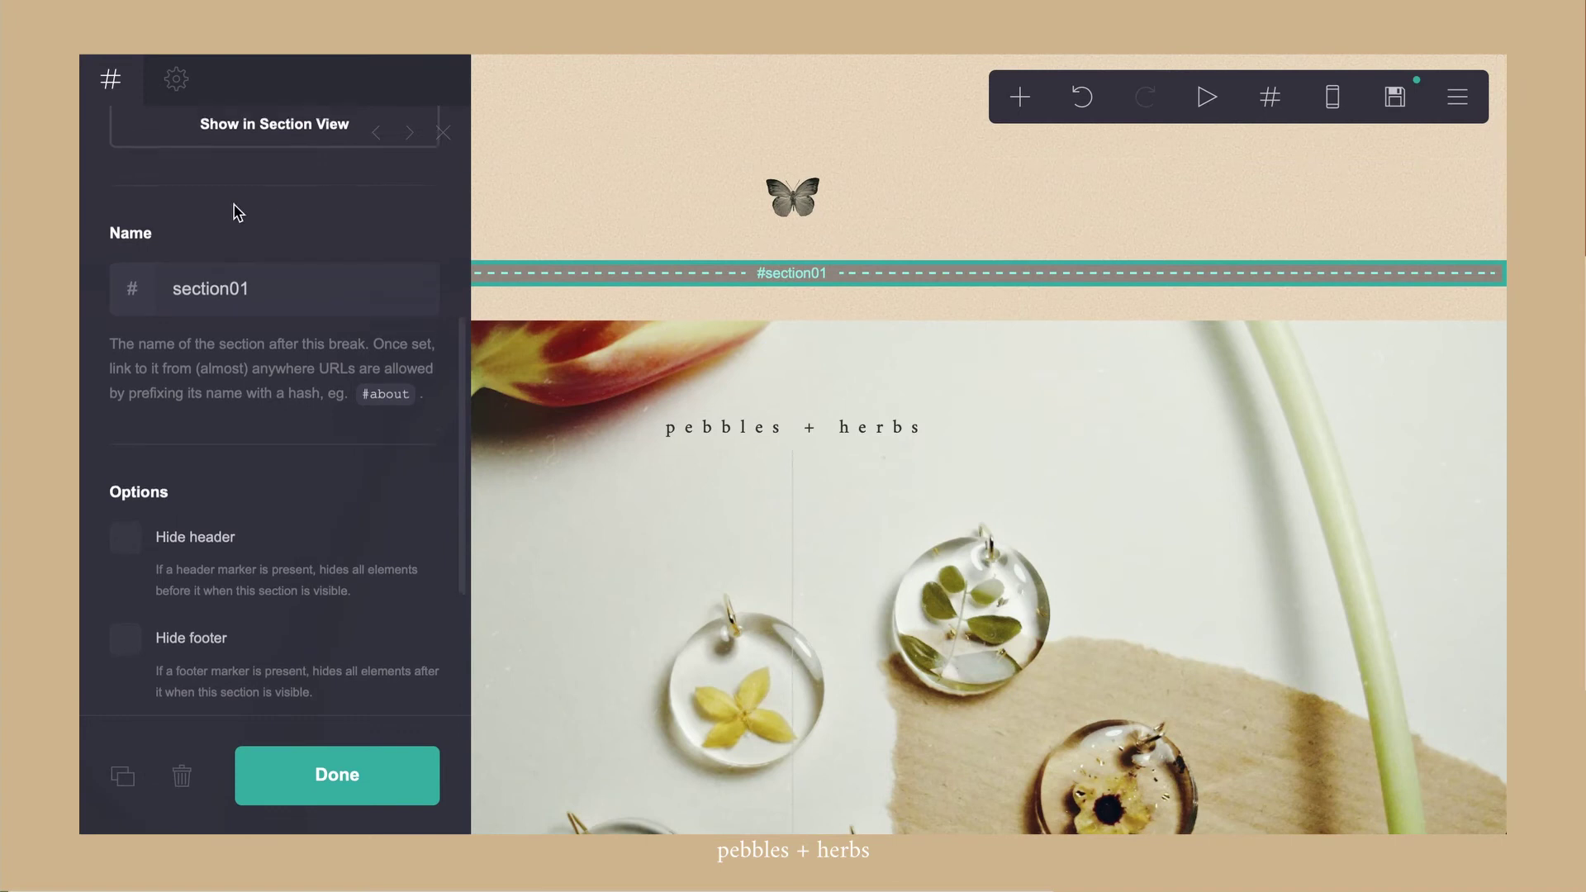
scroll(234, 212, "up", 4)
left_click(188, 316)
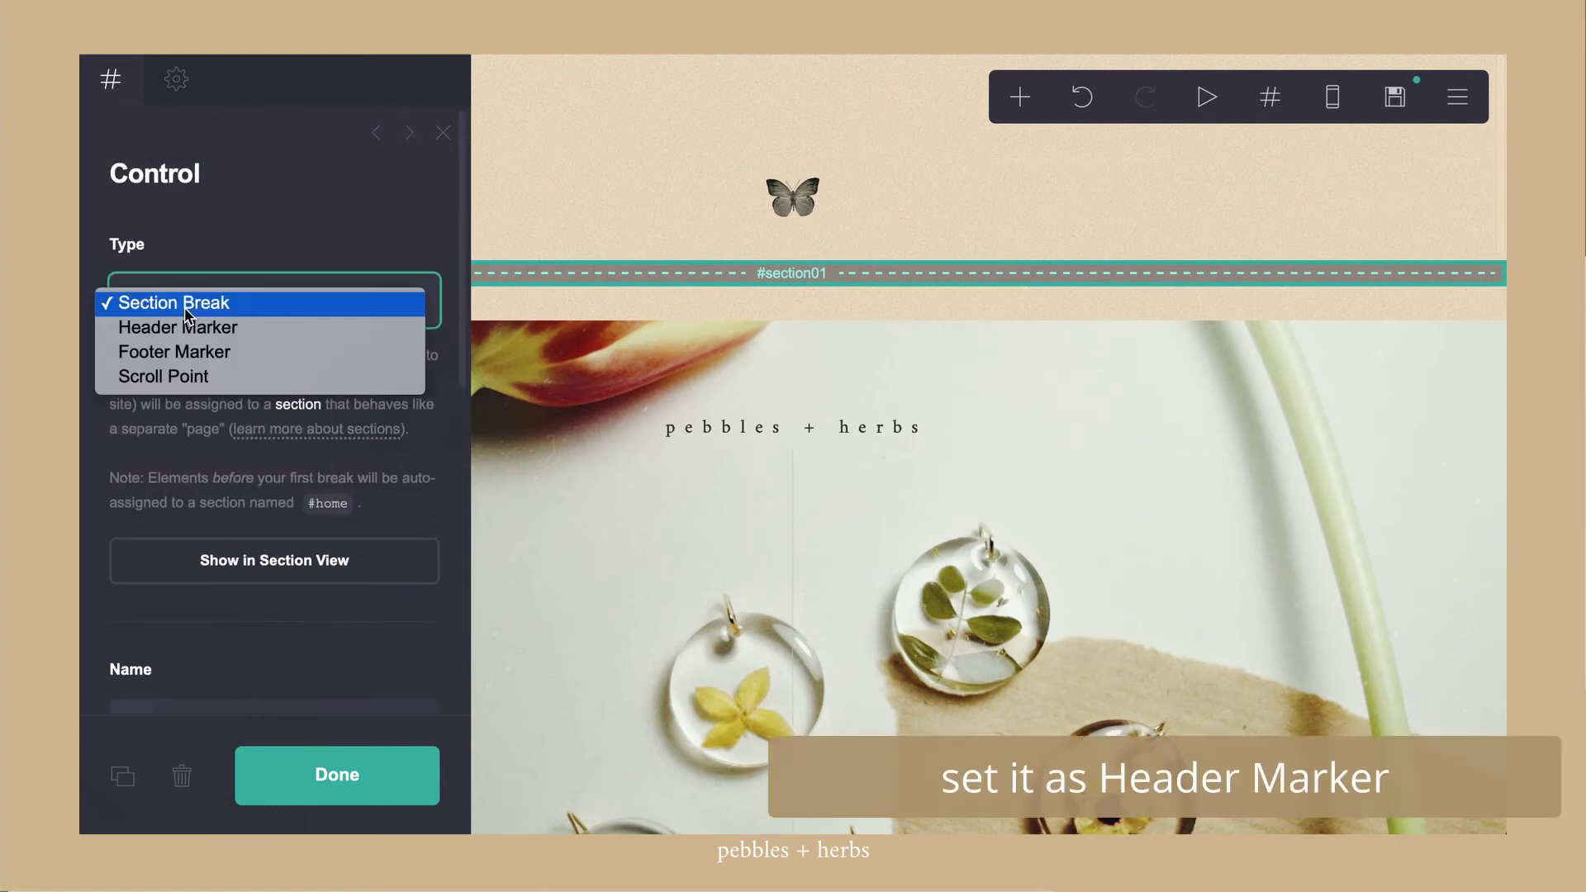
left_click(190, 329)
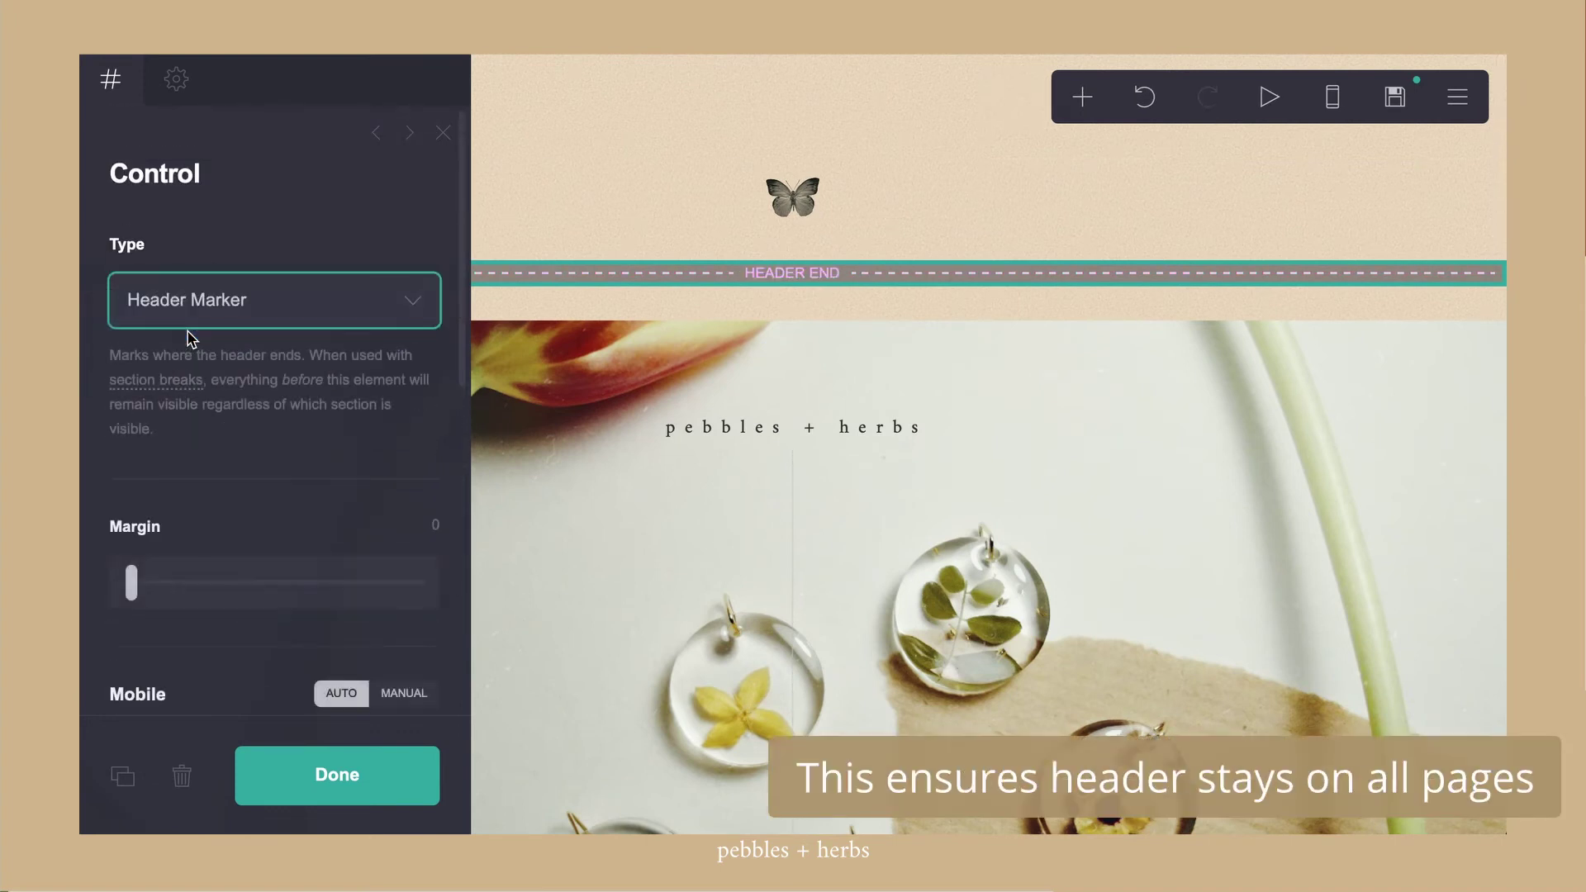
Add another Control below the header marker, keeping its type as Section Break
left_click(1082, 97)
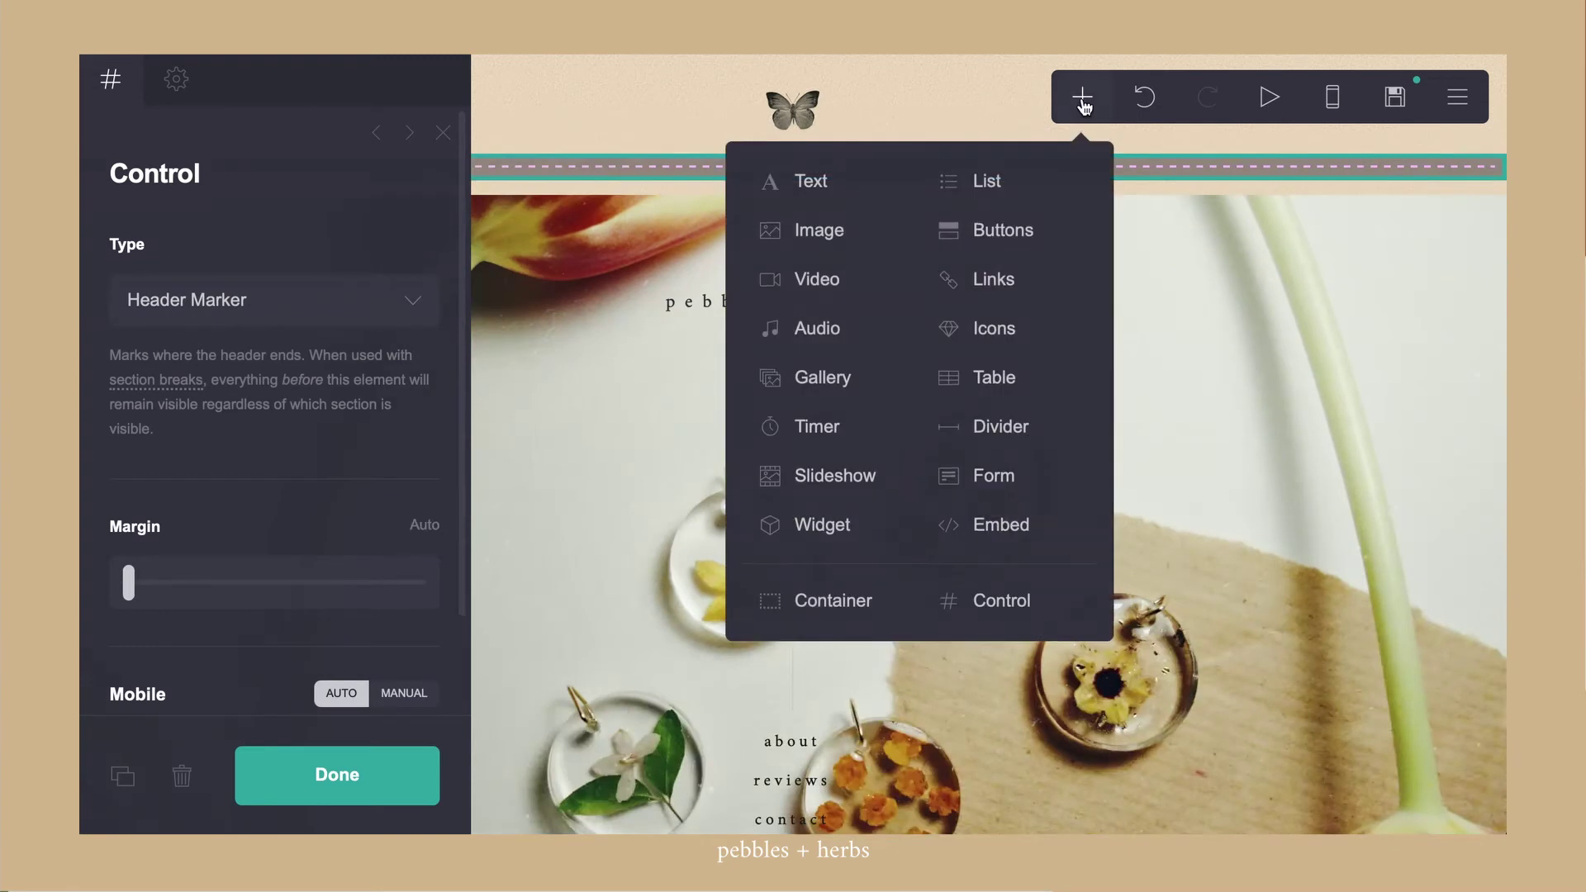
left_click(977, 609)
left_click(186, 312)
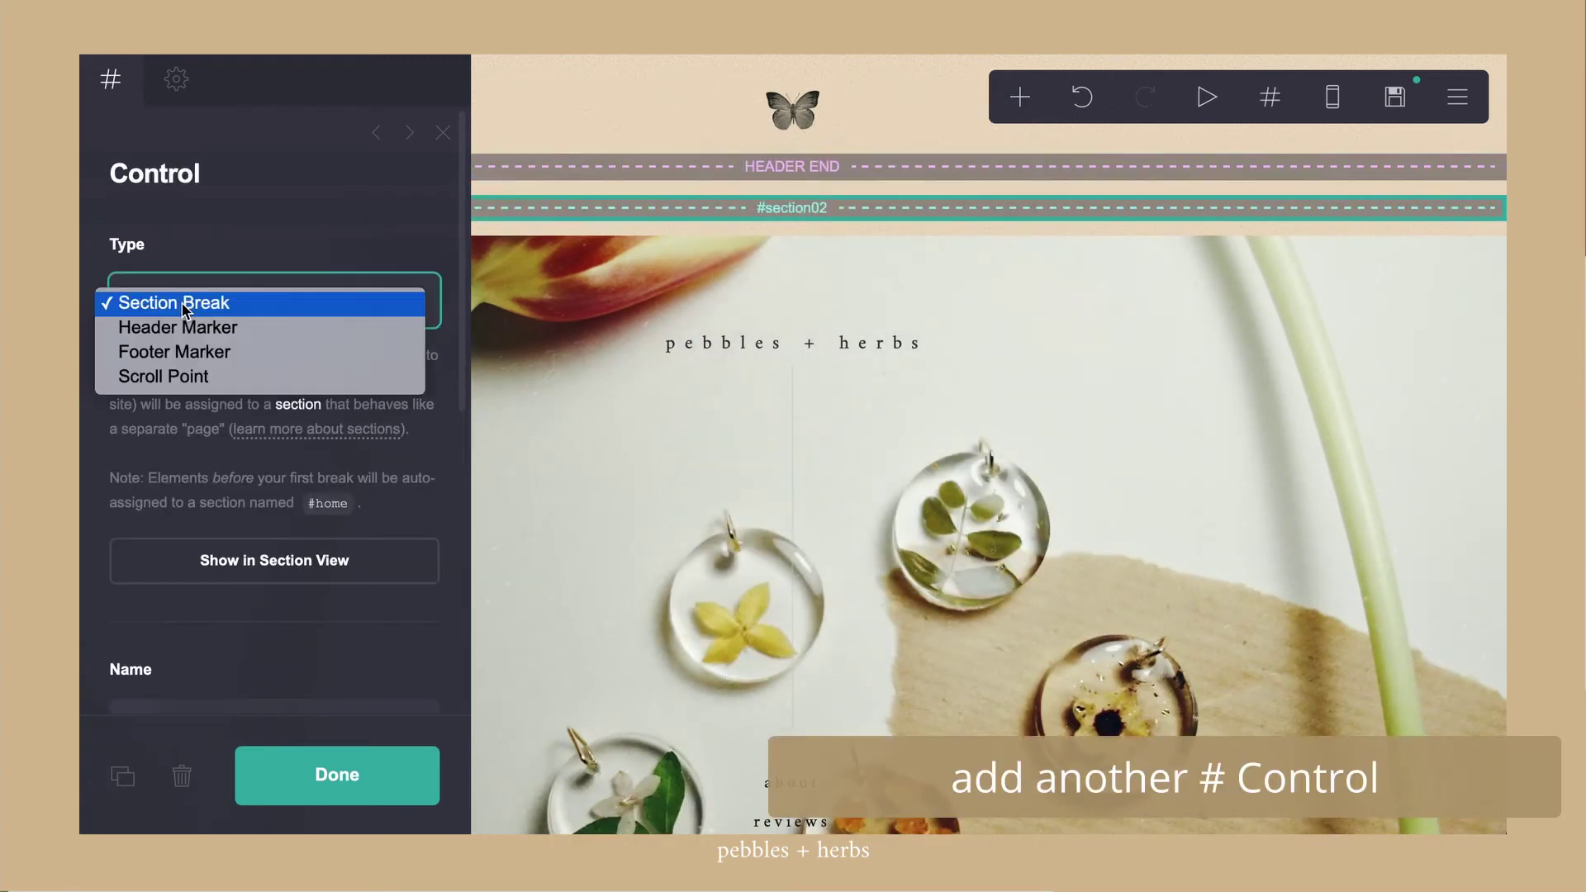
left_click(312, 228)
Rename the new section break as "home", leaving its header, footer and auto-scroll options unchecked
scroll(308, 223, "down", 5)
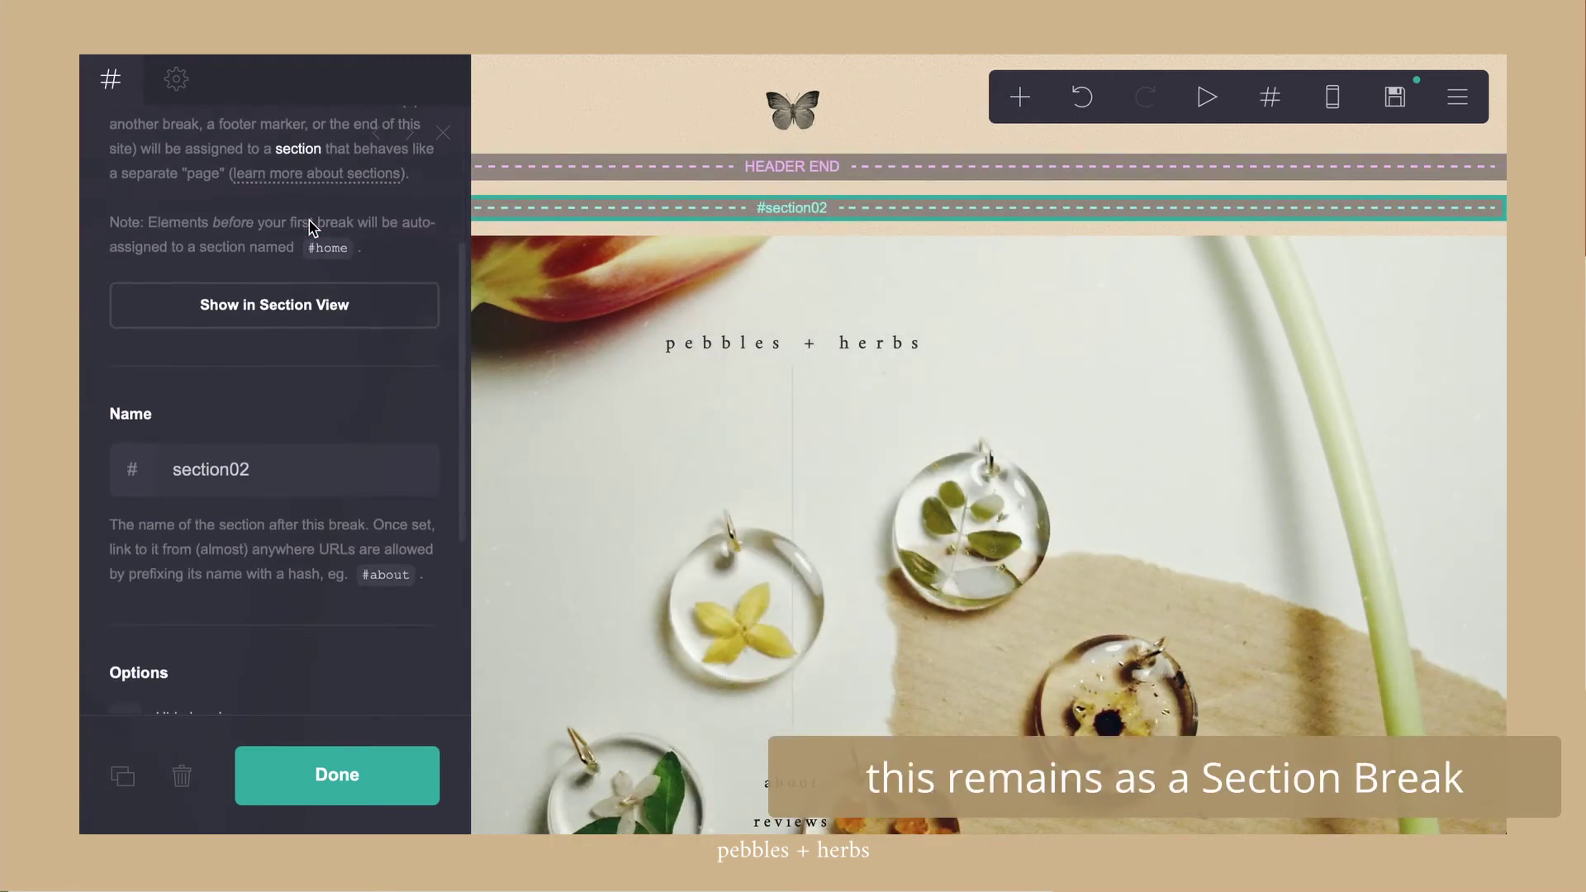
left_click(195, 471)
type("home")
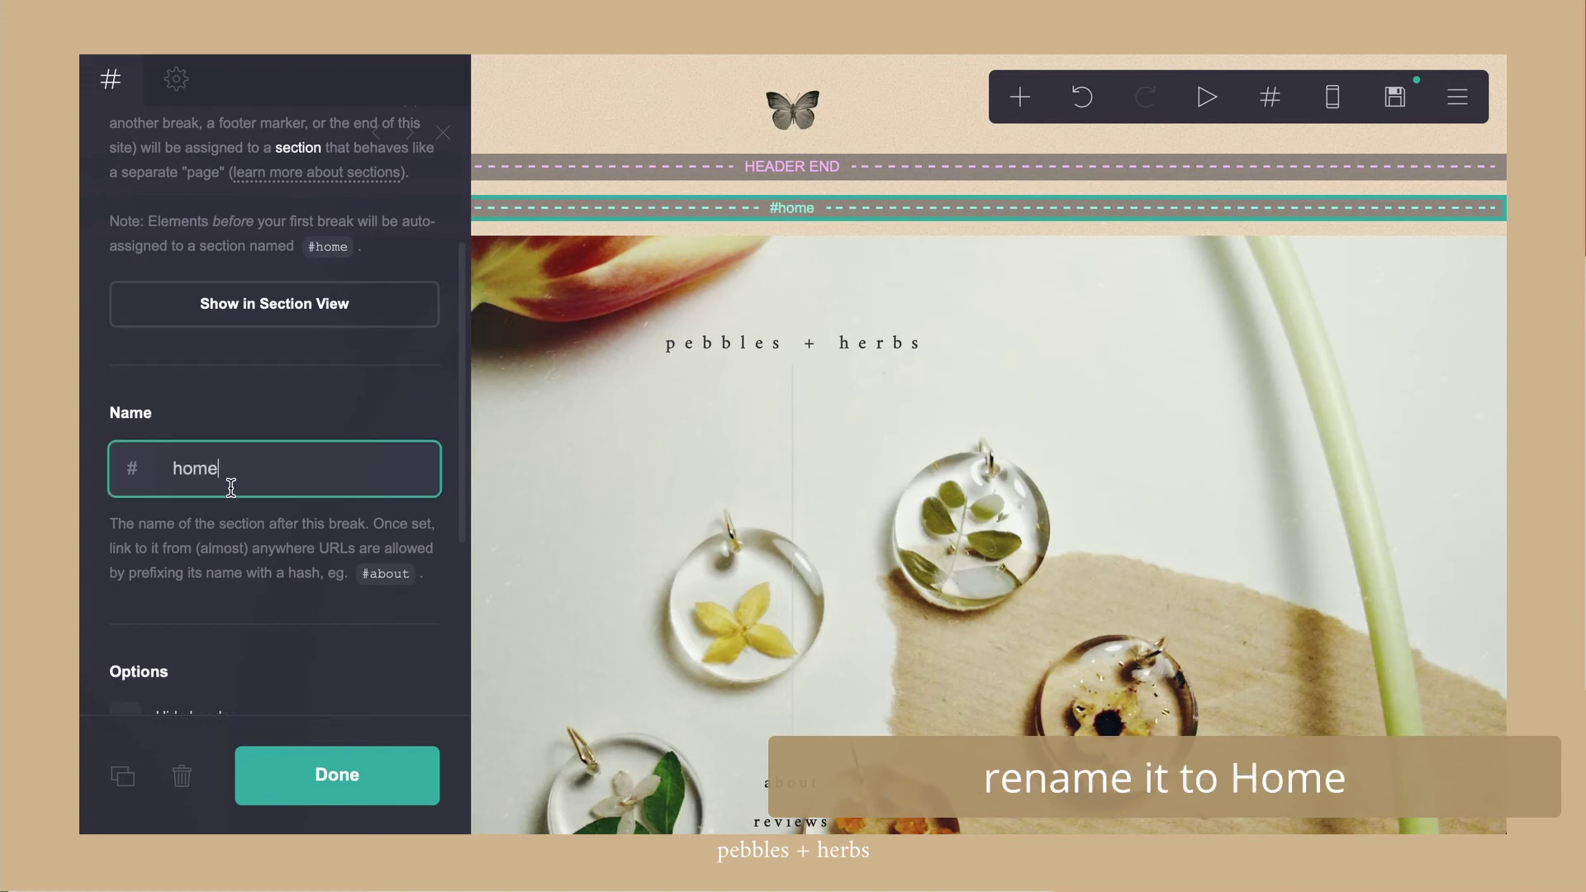
scroll(240, 508, "down", 5)
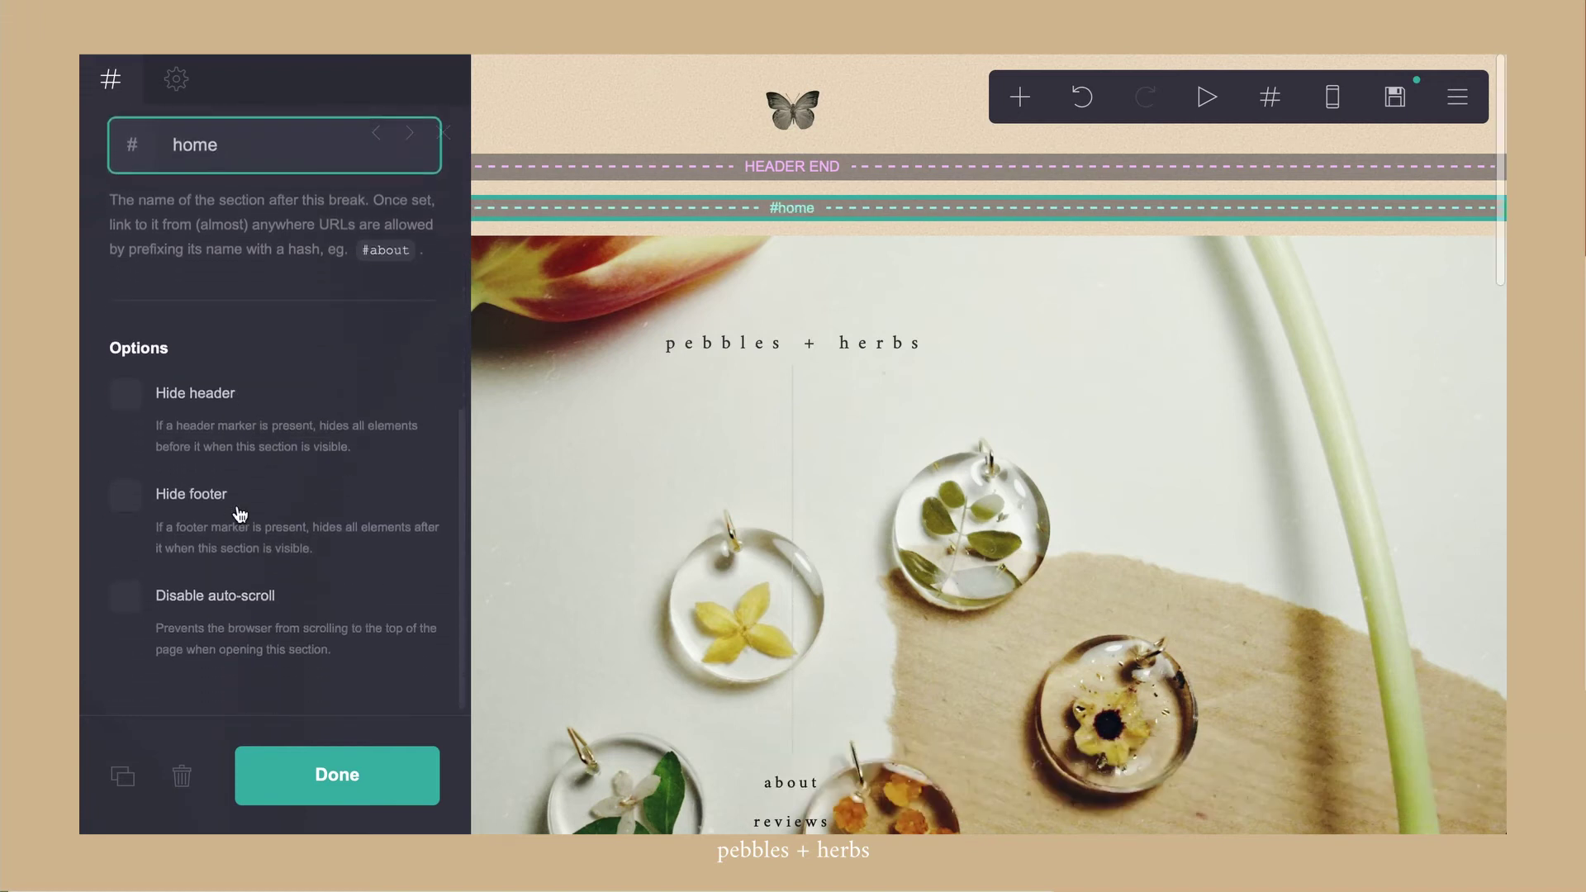
left_click(344, 772)
Set the butterfly logo's link URL to #home
scroll(911, 259, "down", 2)
scroll(911, 260, "up", 2)
left_click(810, 103)
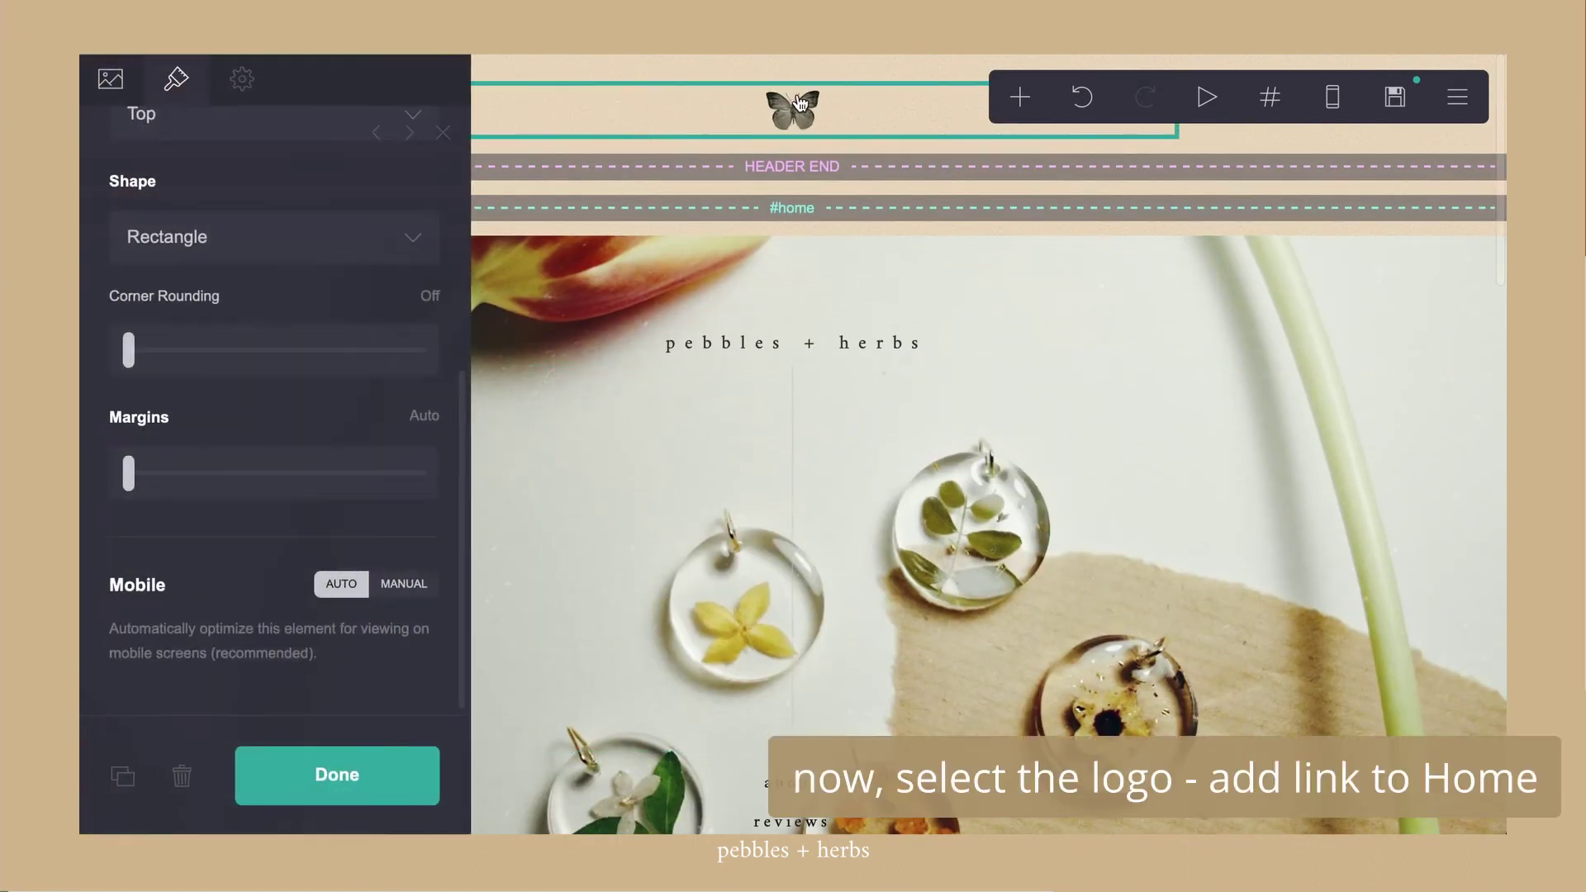
scroll(285, 376, "up", 5)
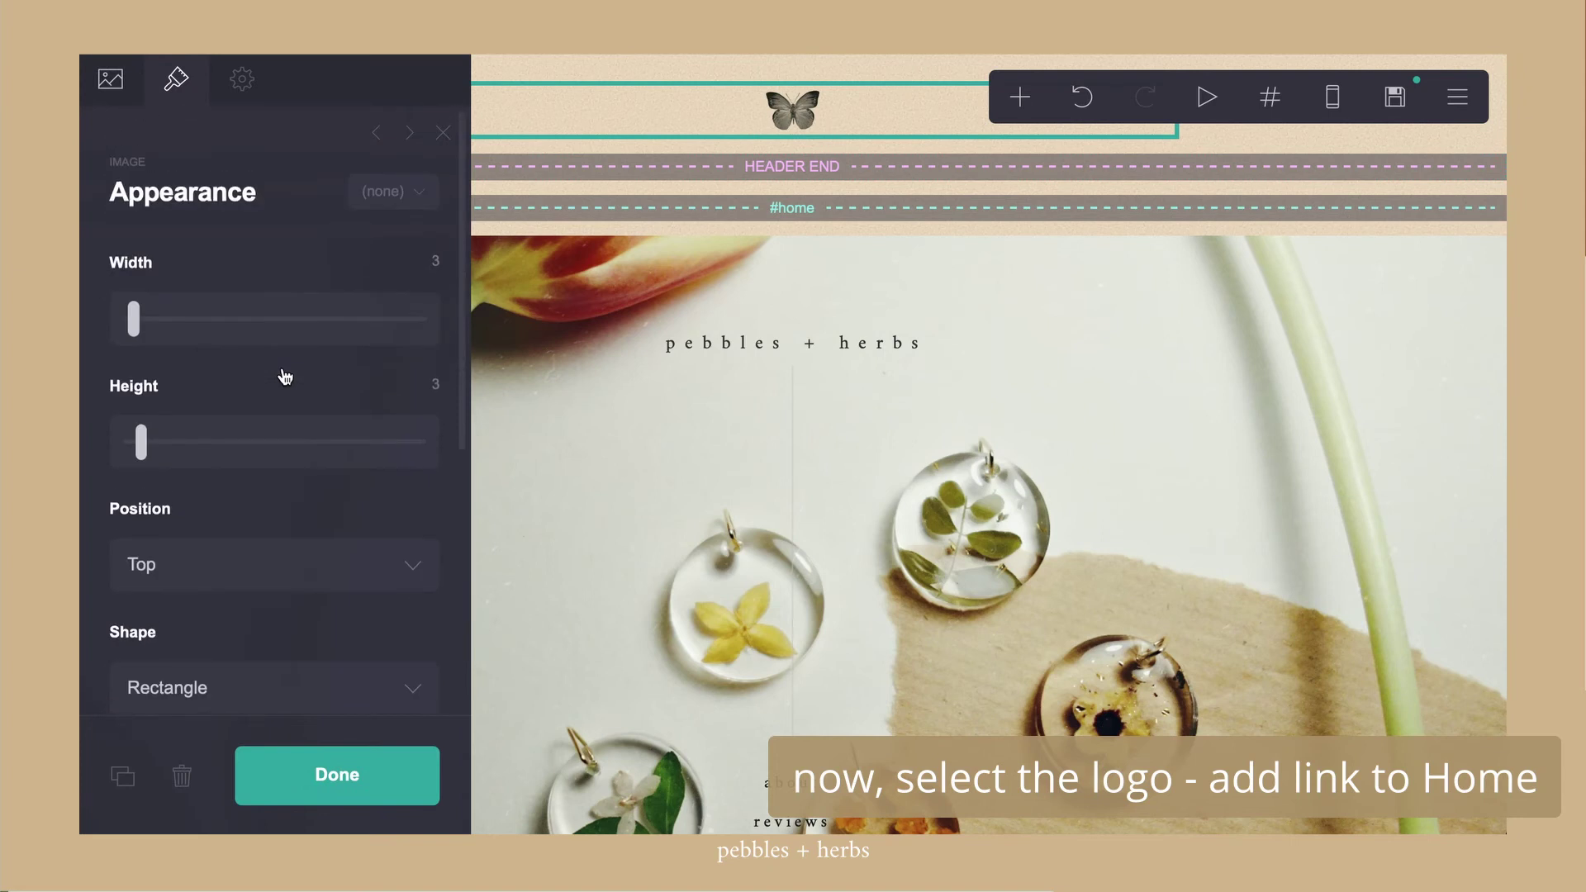
left_click(126, 89)
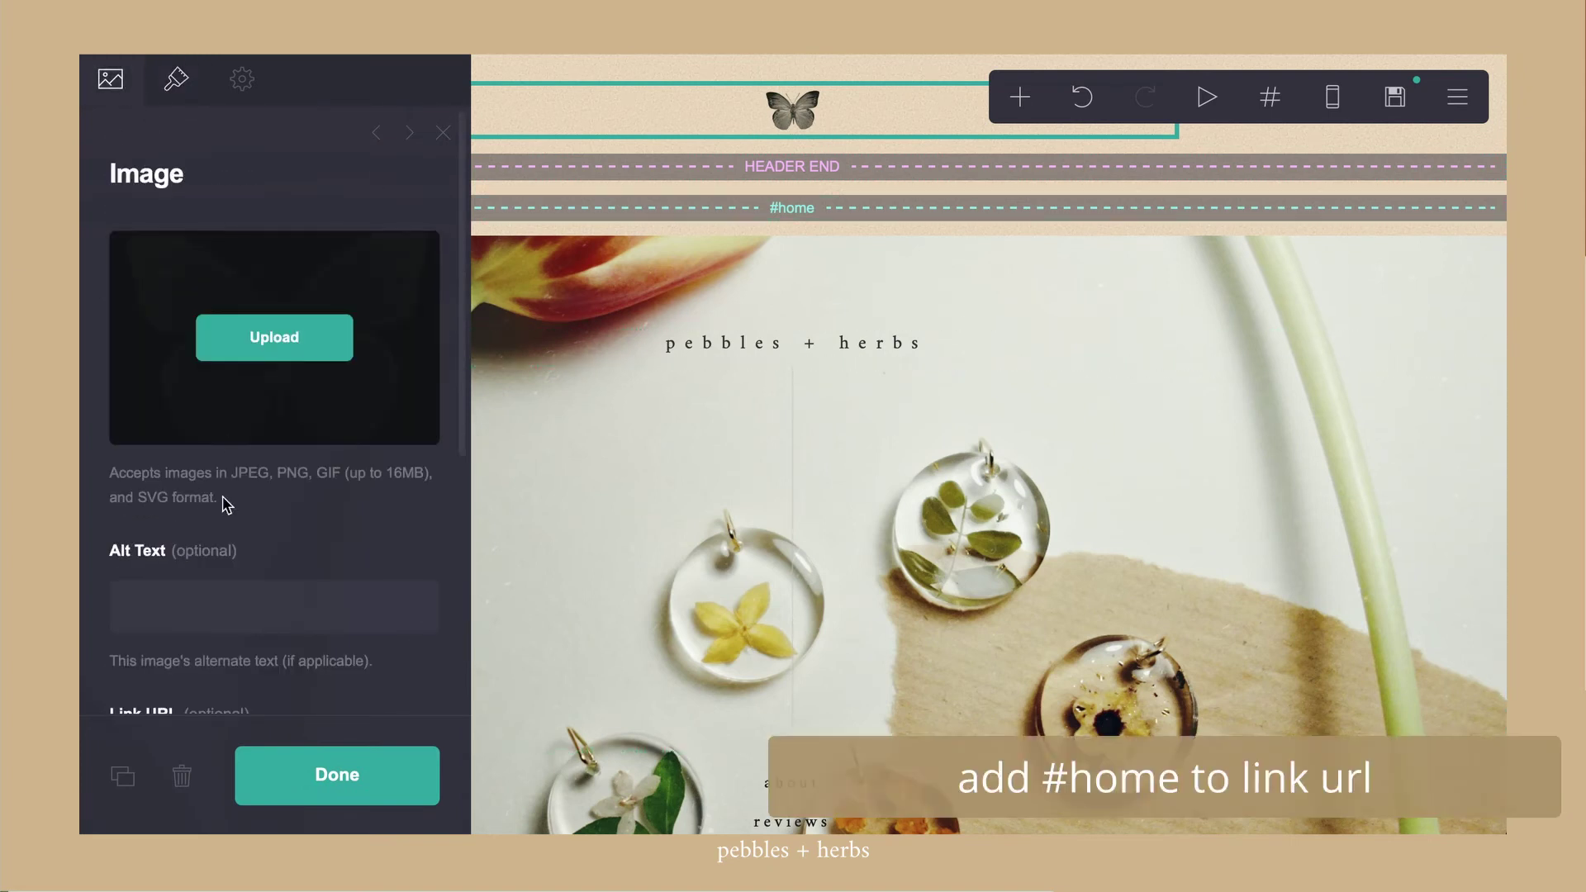
scroll(223, 504, "down", 3)
left_click(161, 490)
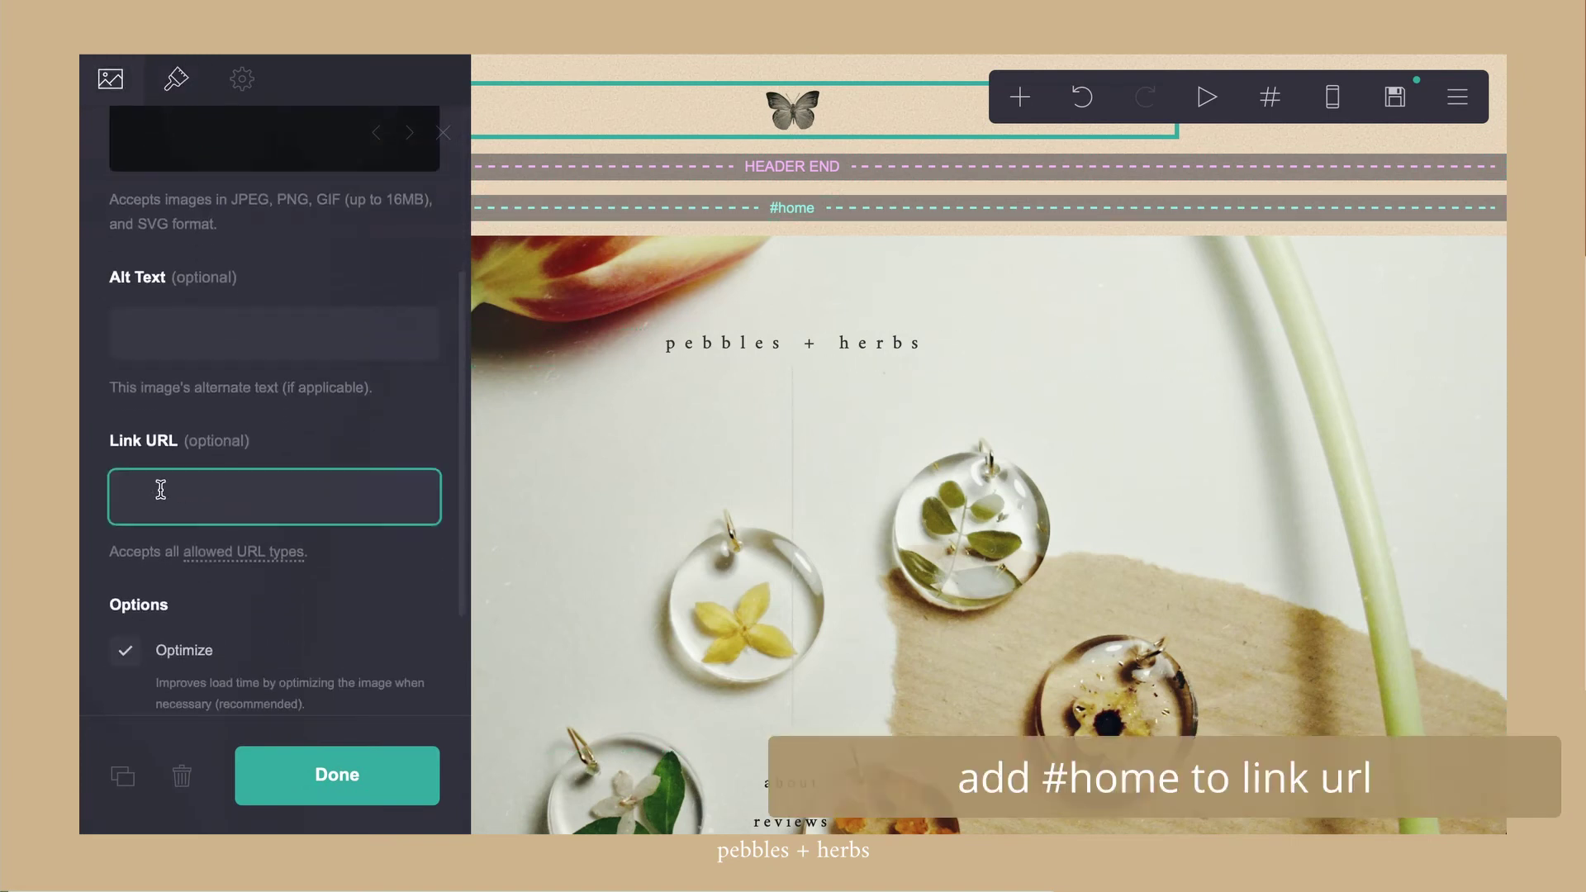
type("£")
type("#home")
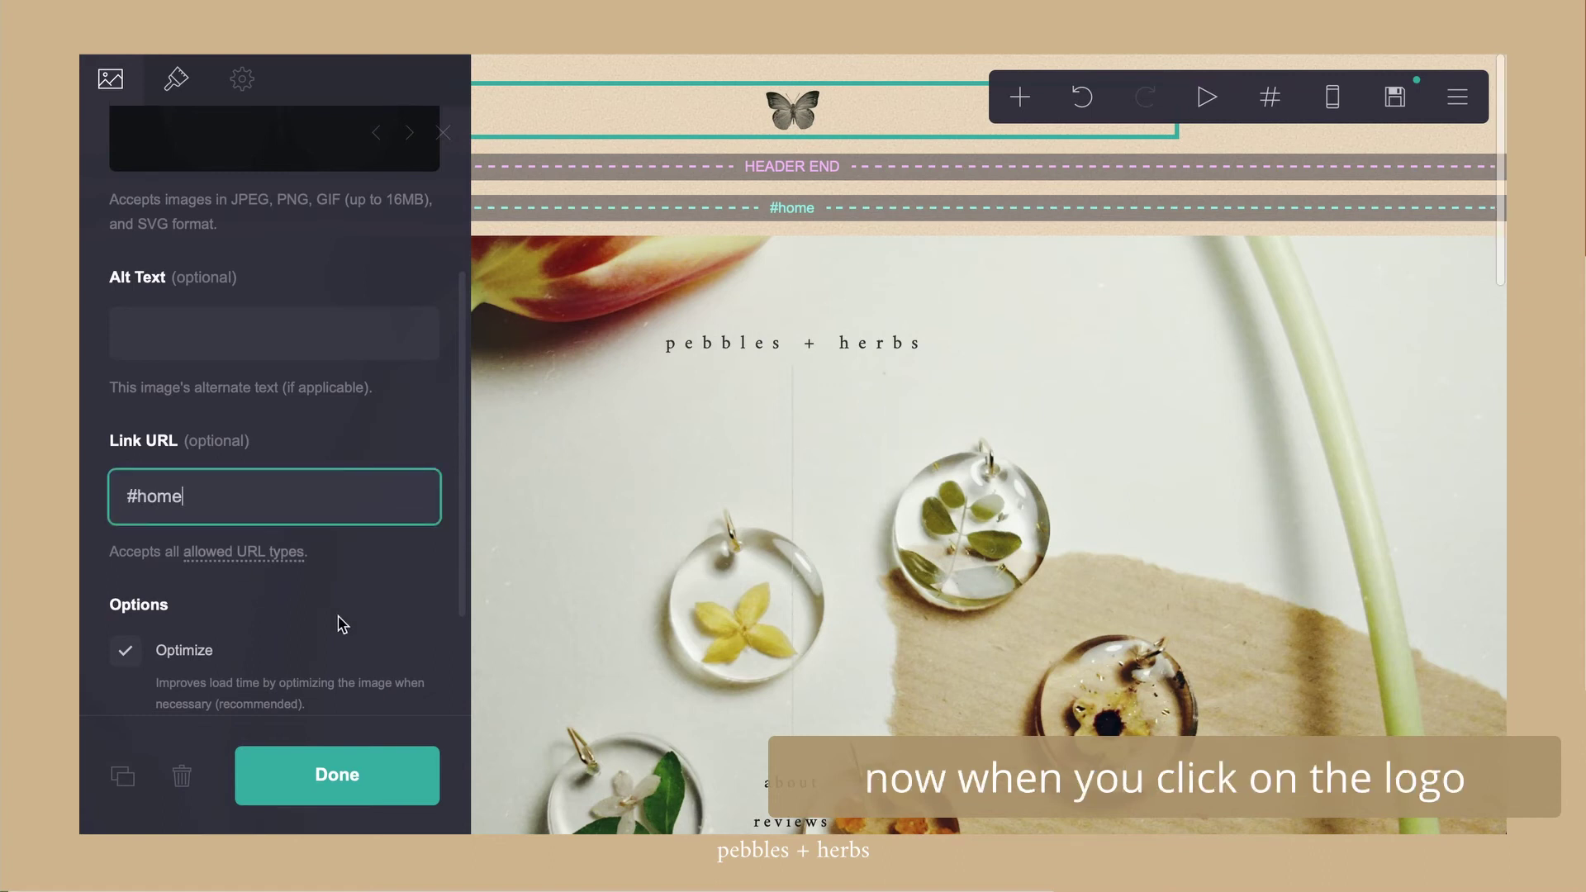
scroll(347, 636, "up", 1)
left_click(328, 780)
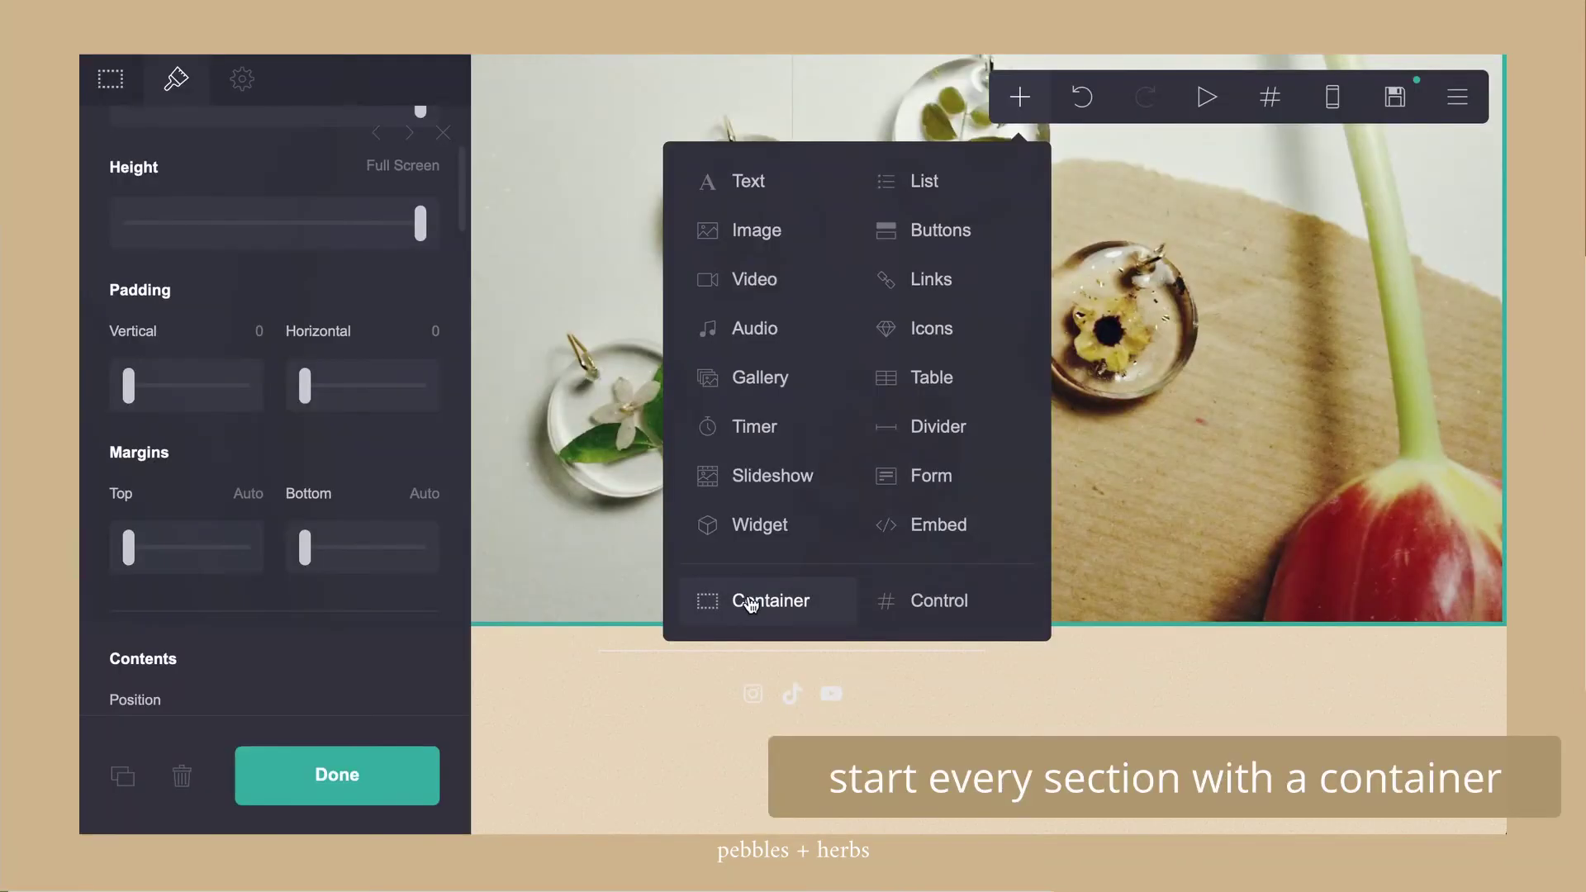
Add a new container below the full-screen image section and give it a solid background color of #FFF2D9
left_click(751, 603)
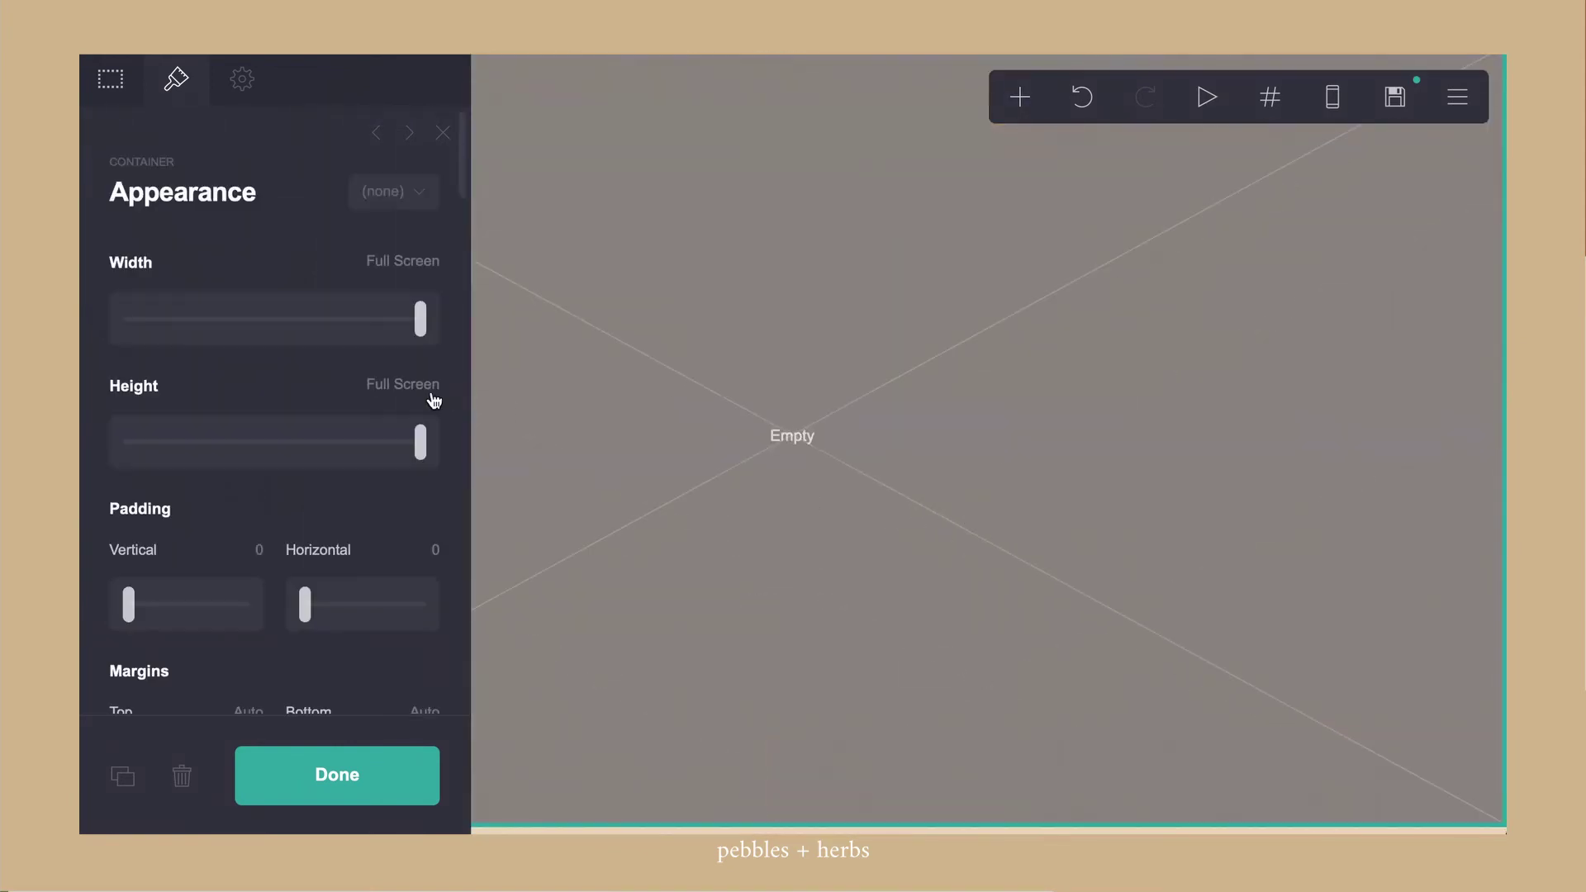
scroll(198, 306, "down", 10)
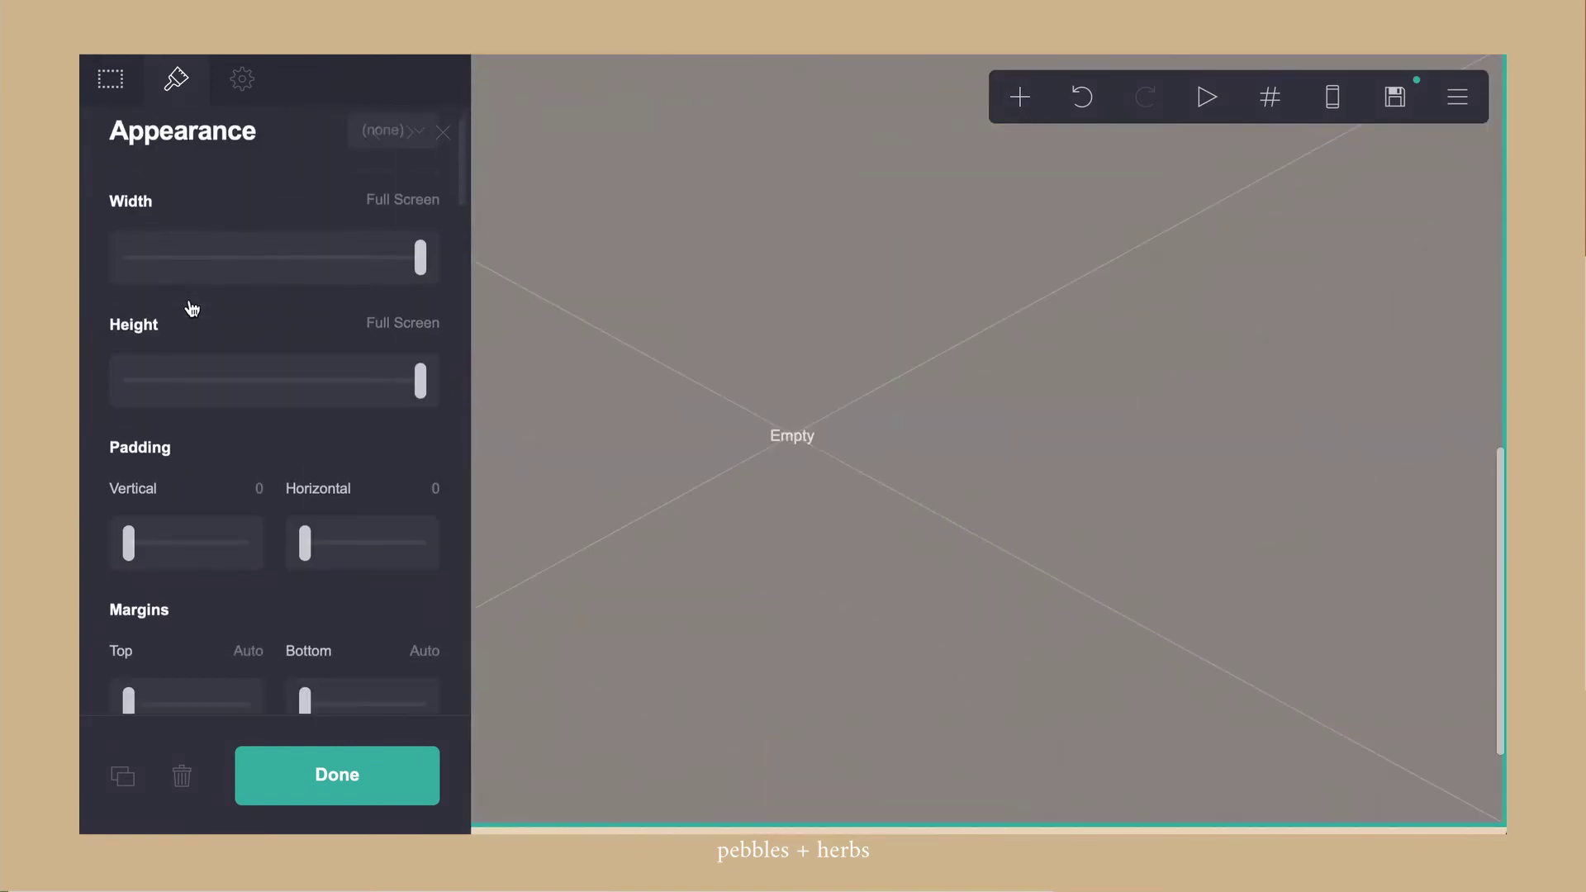
scroll(193, 307, "down", 3)
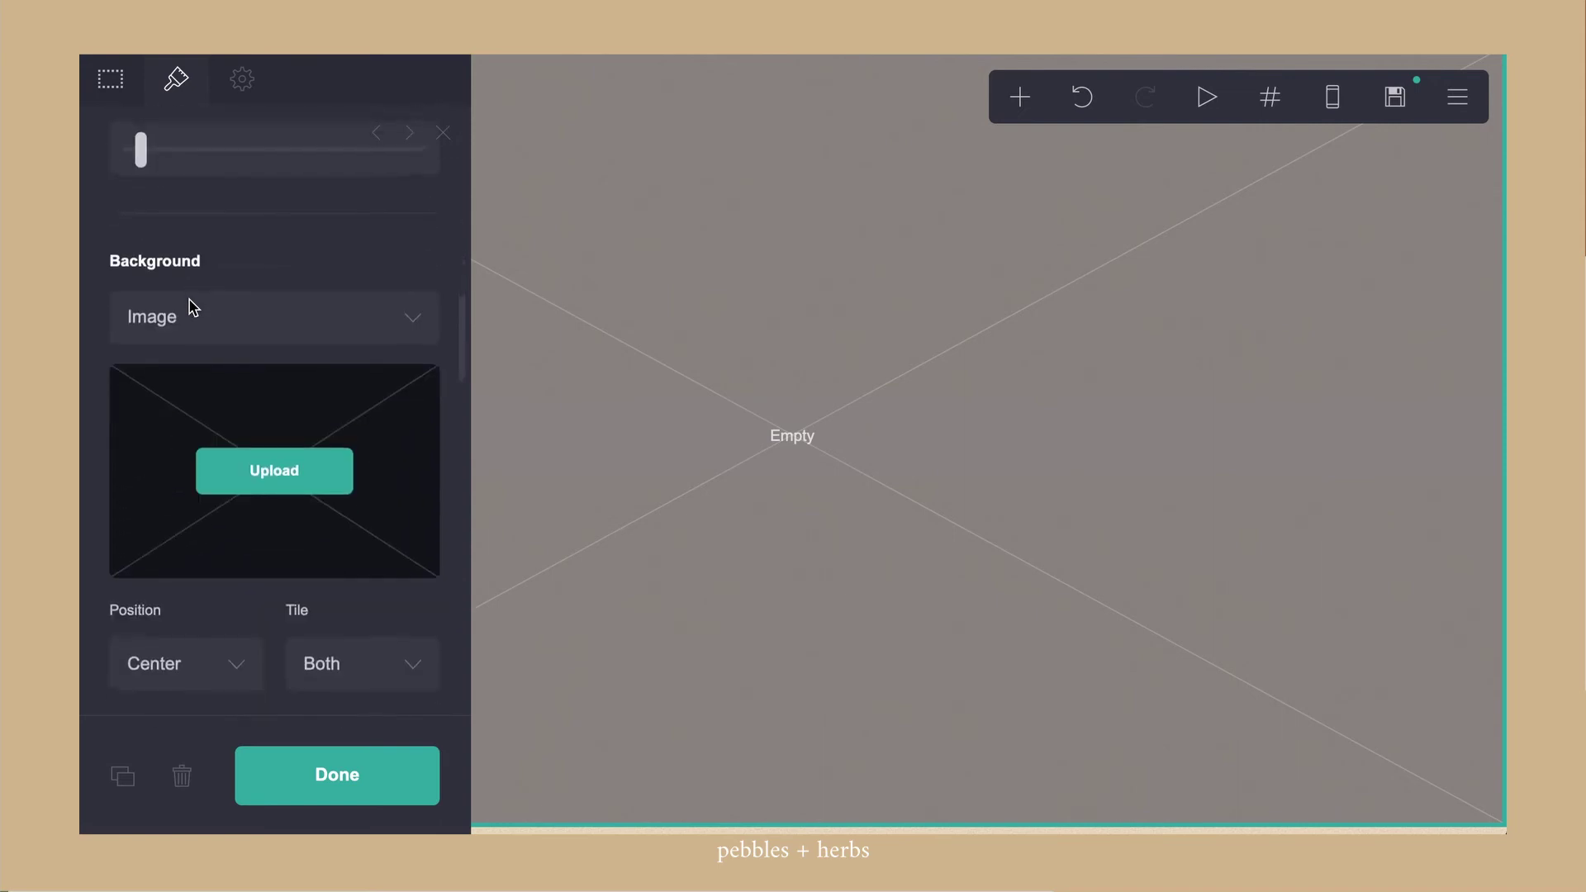
left_click(141, 317)
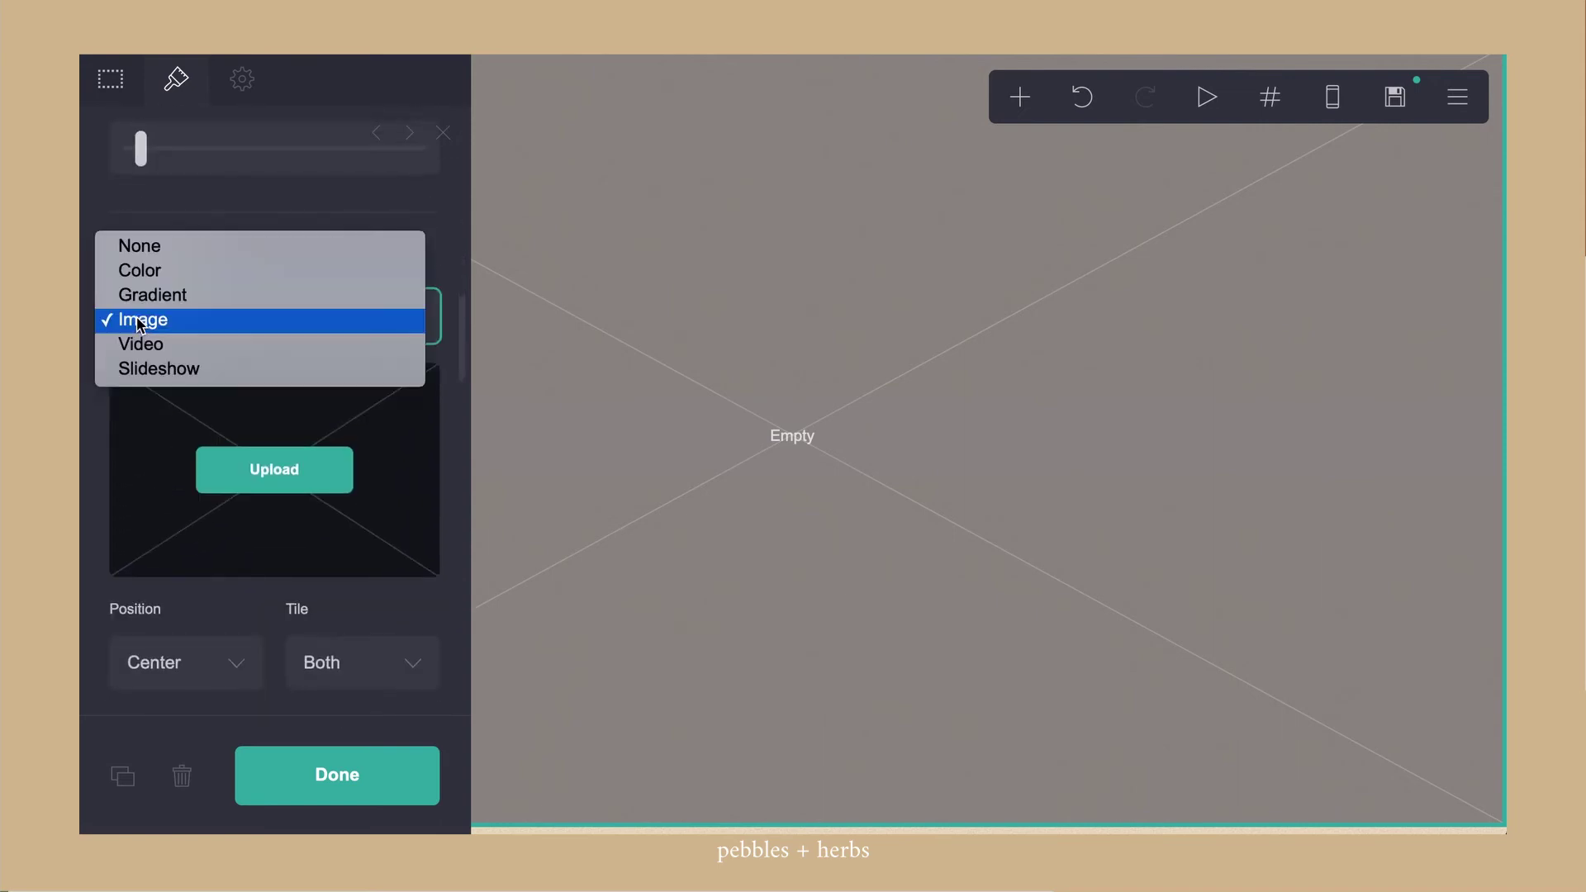
left_click(243, 271)
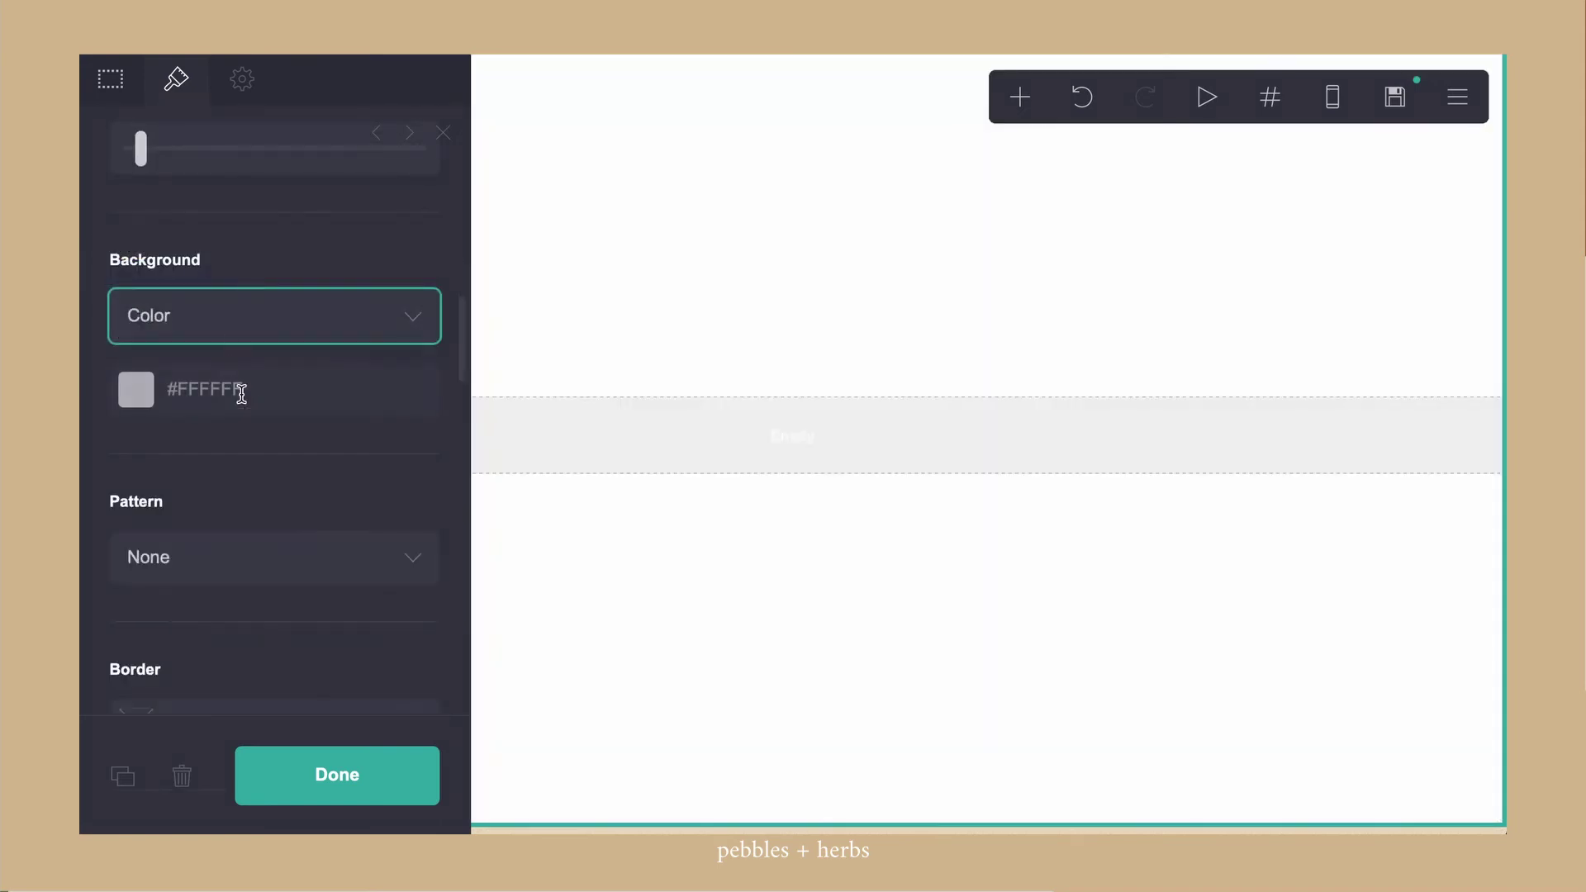
double_click(199, 387)
type("FFF2")
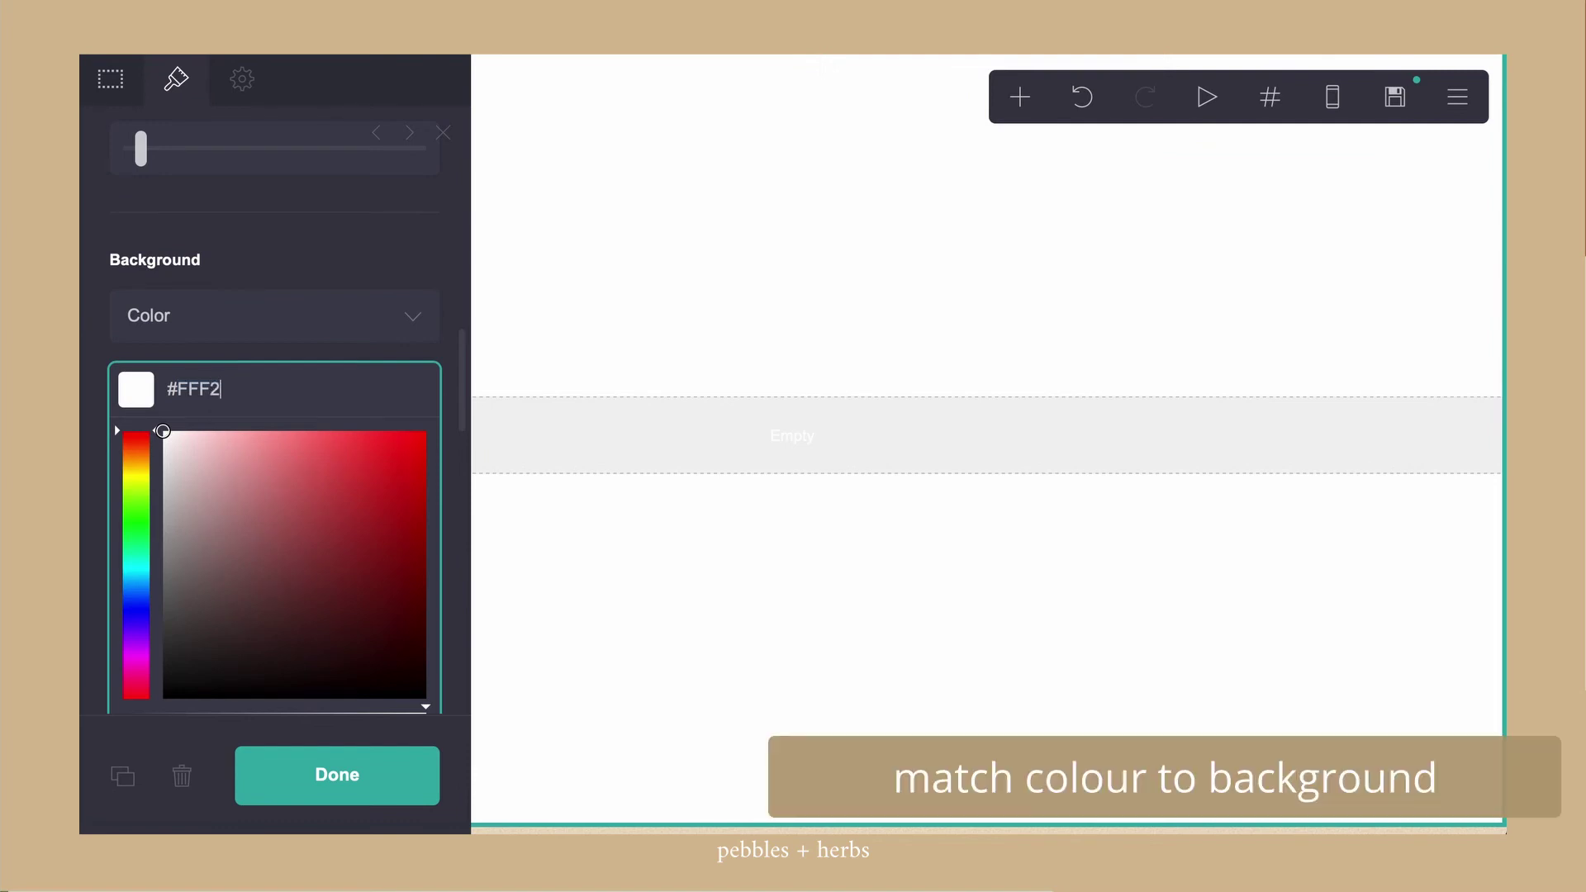
type("D9")
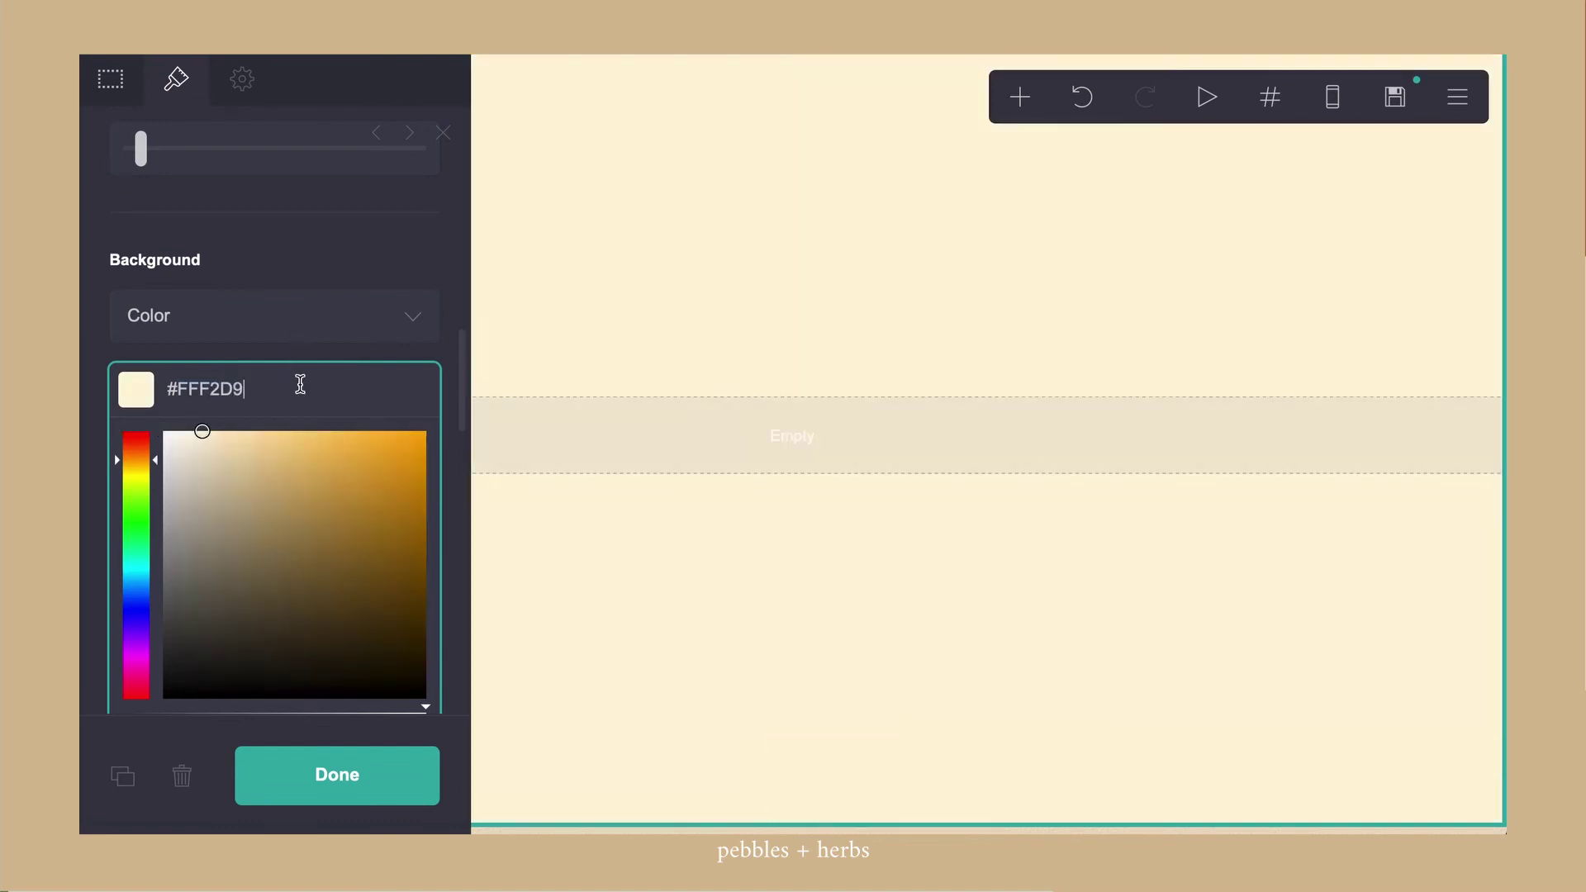
Add a Noise pattern in color #D9976880 to the new container's background
scroll(248, 438, "down", 5)
left_click(180, 485)
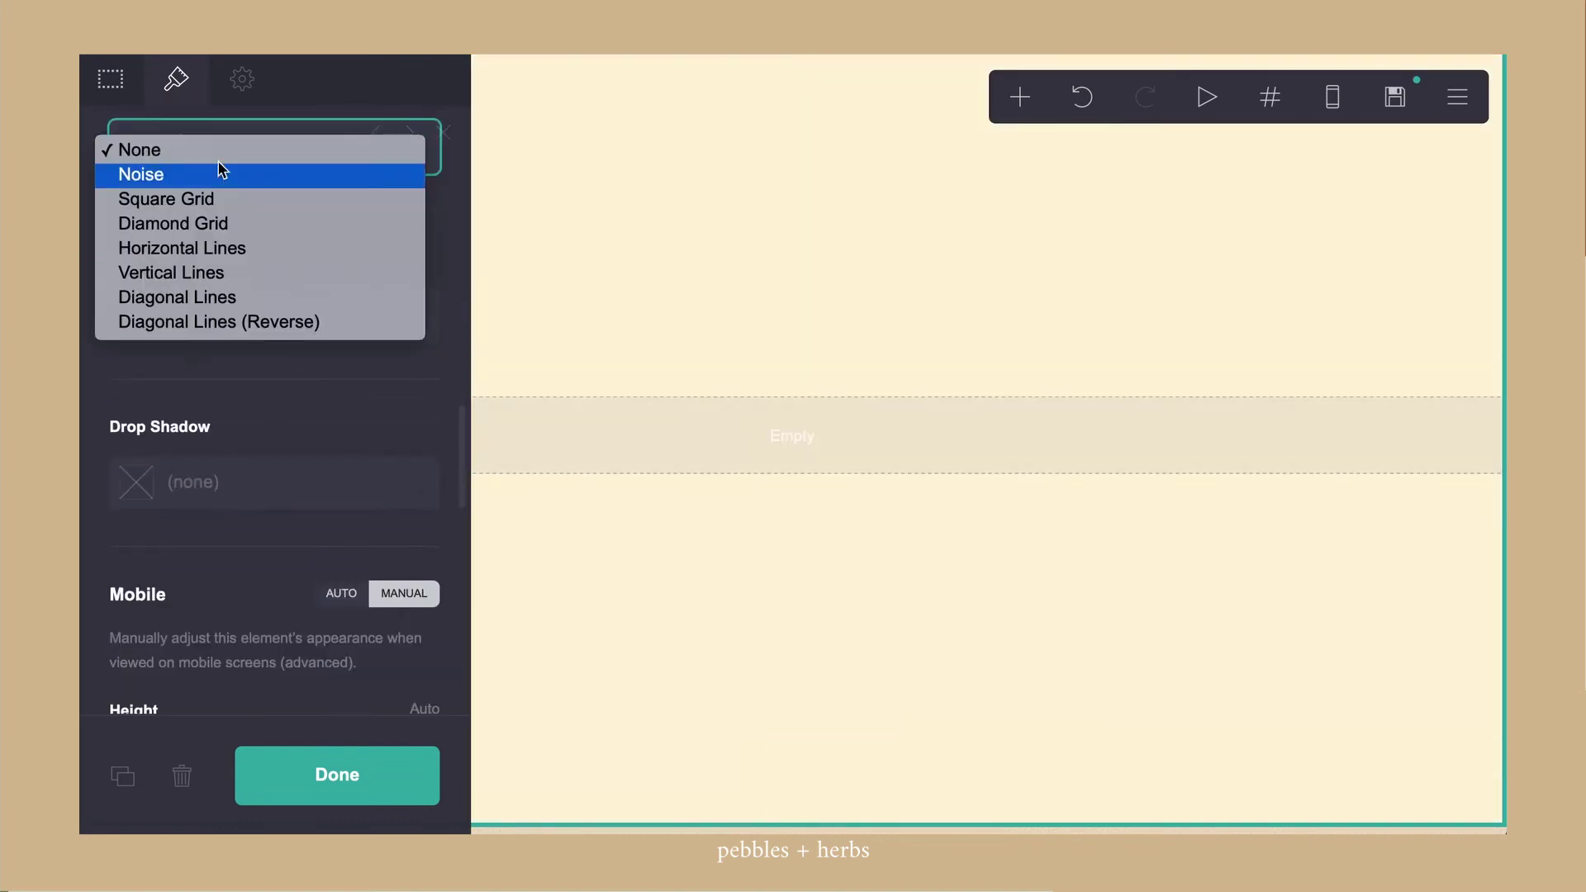
left_click(213, 175)
left_click(215, 450)
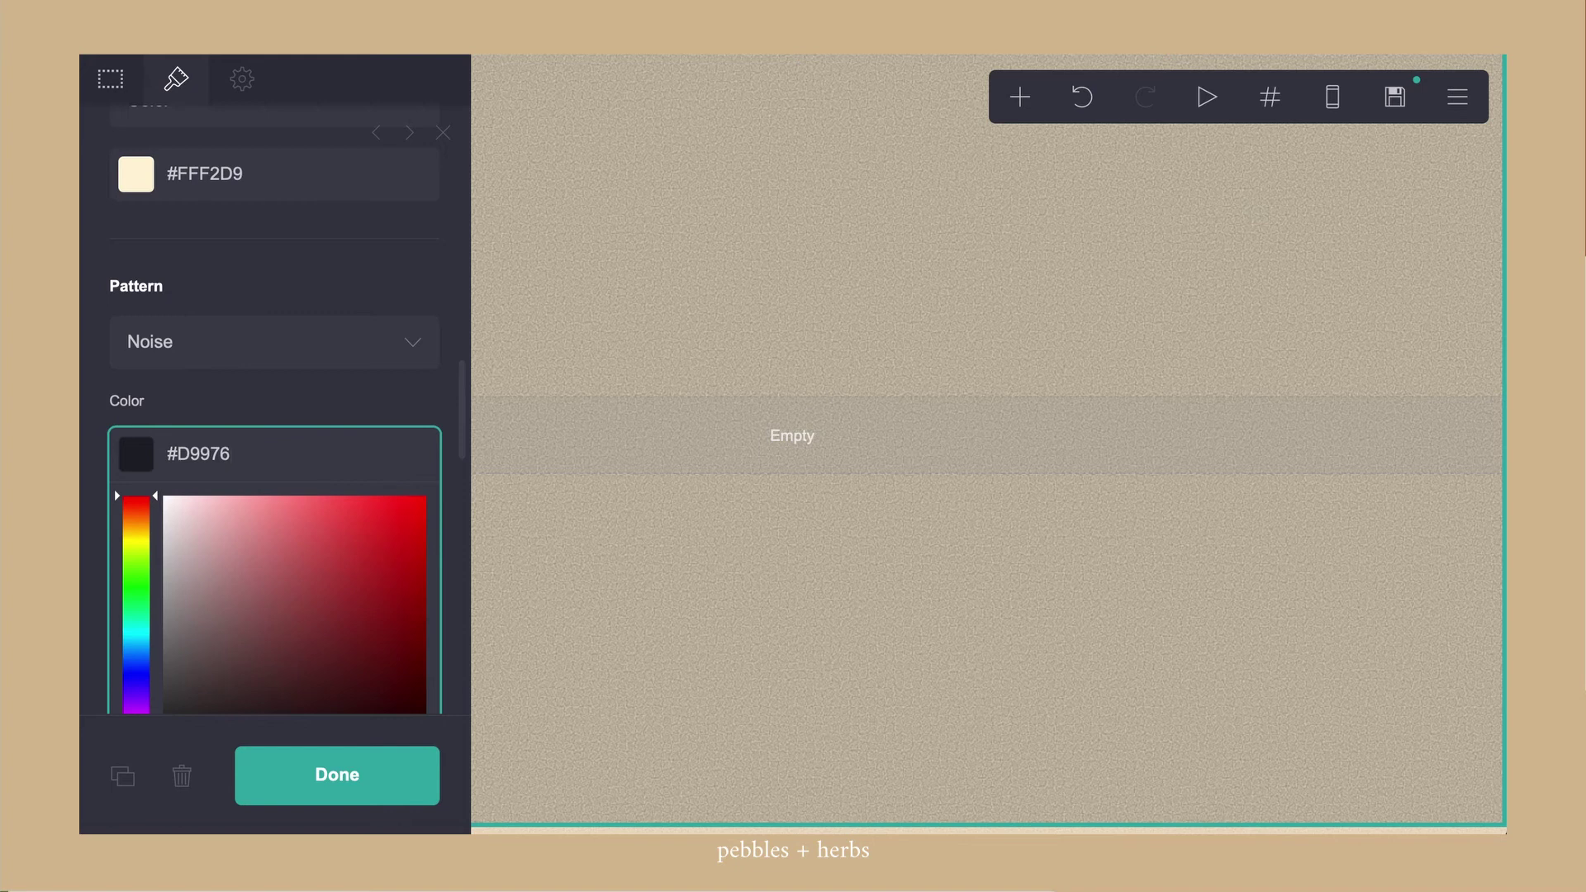
type("#D9976880")
key("Return")
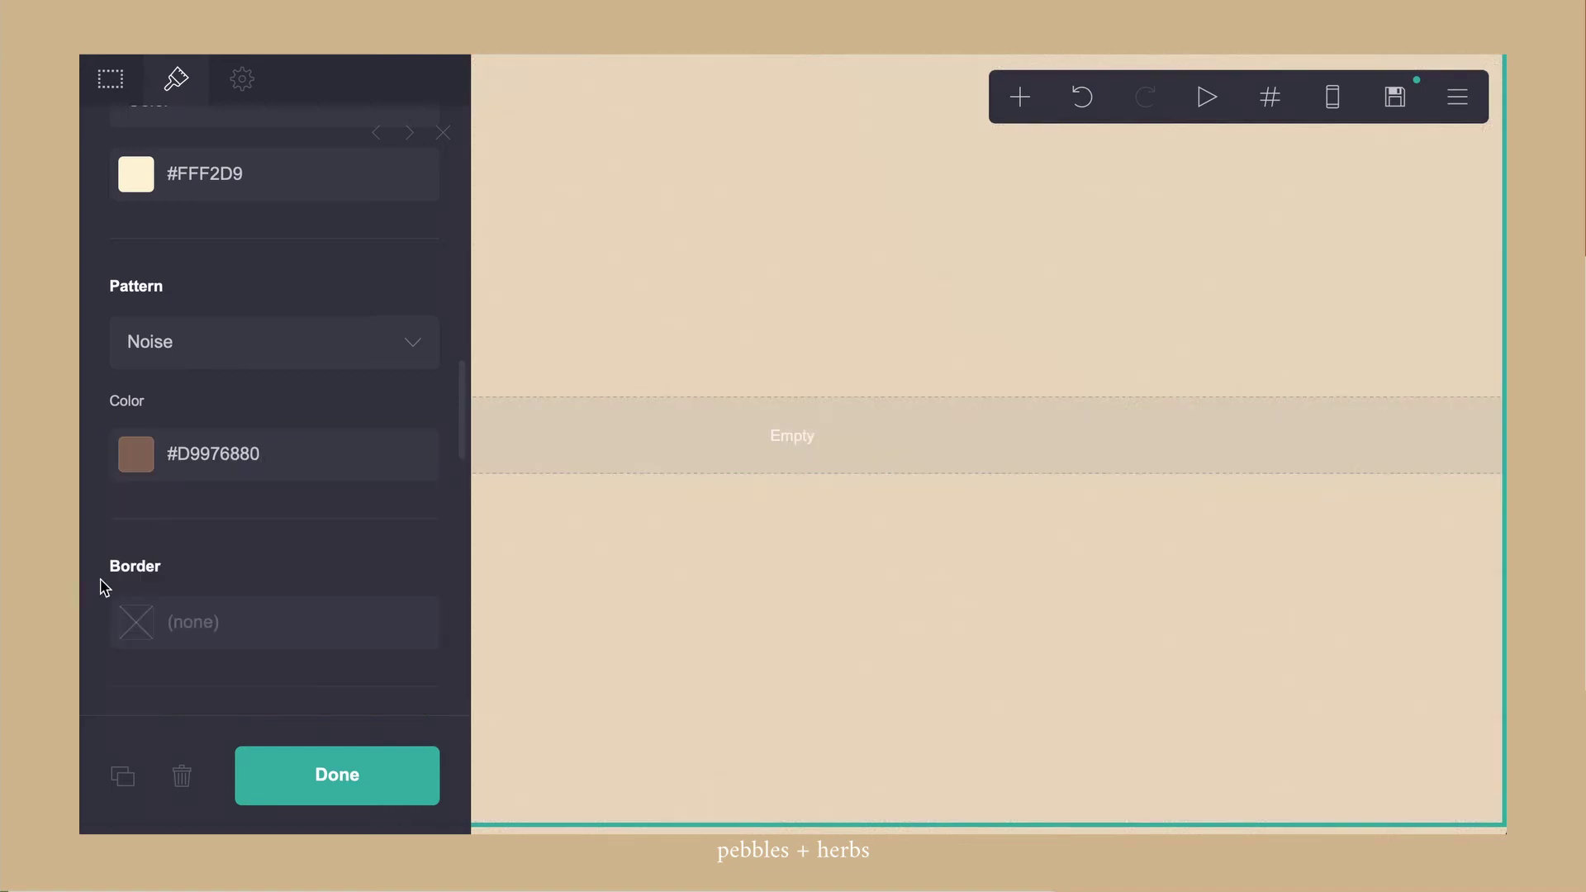
scroll(269, 618, "down", 10)
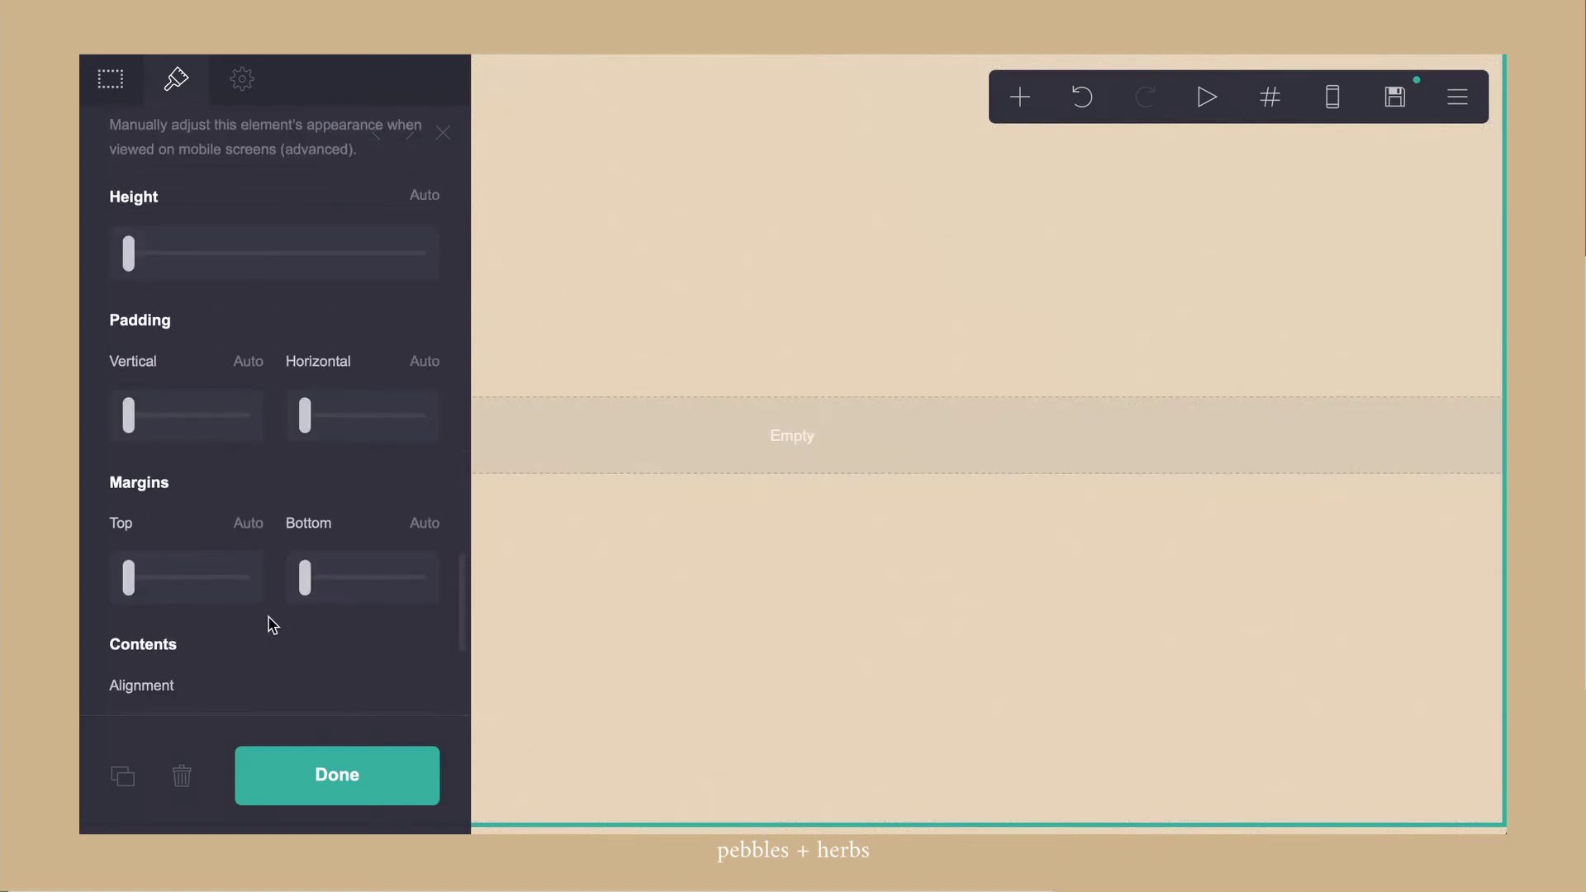
scroll(272, 625, "down", 3)
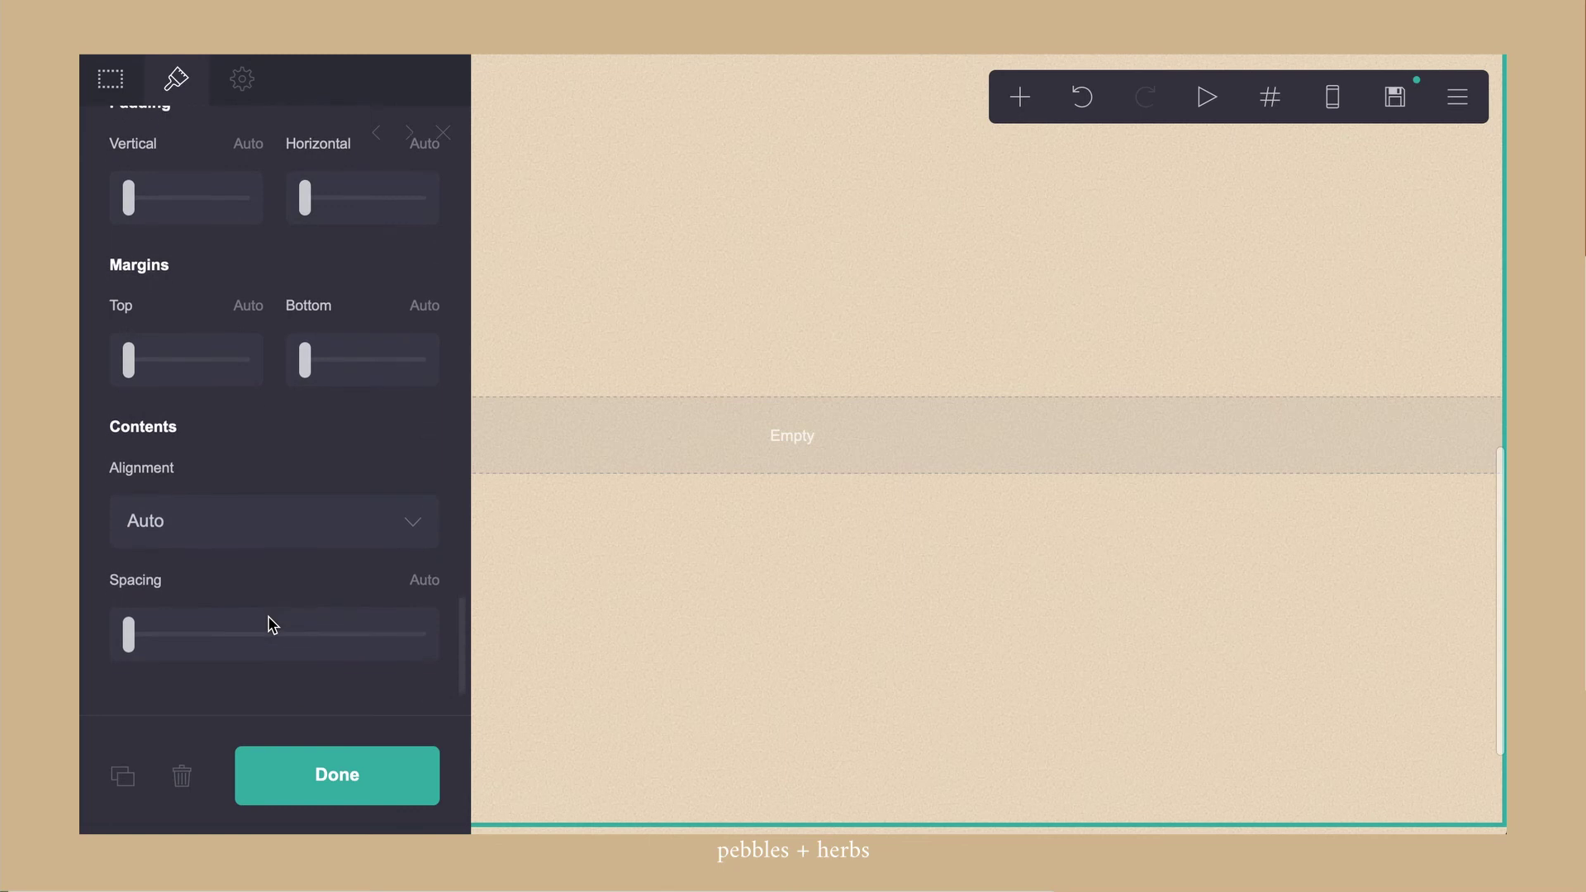
left_click(357, 806)
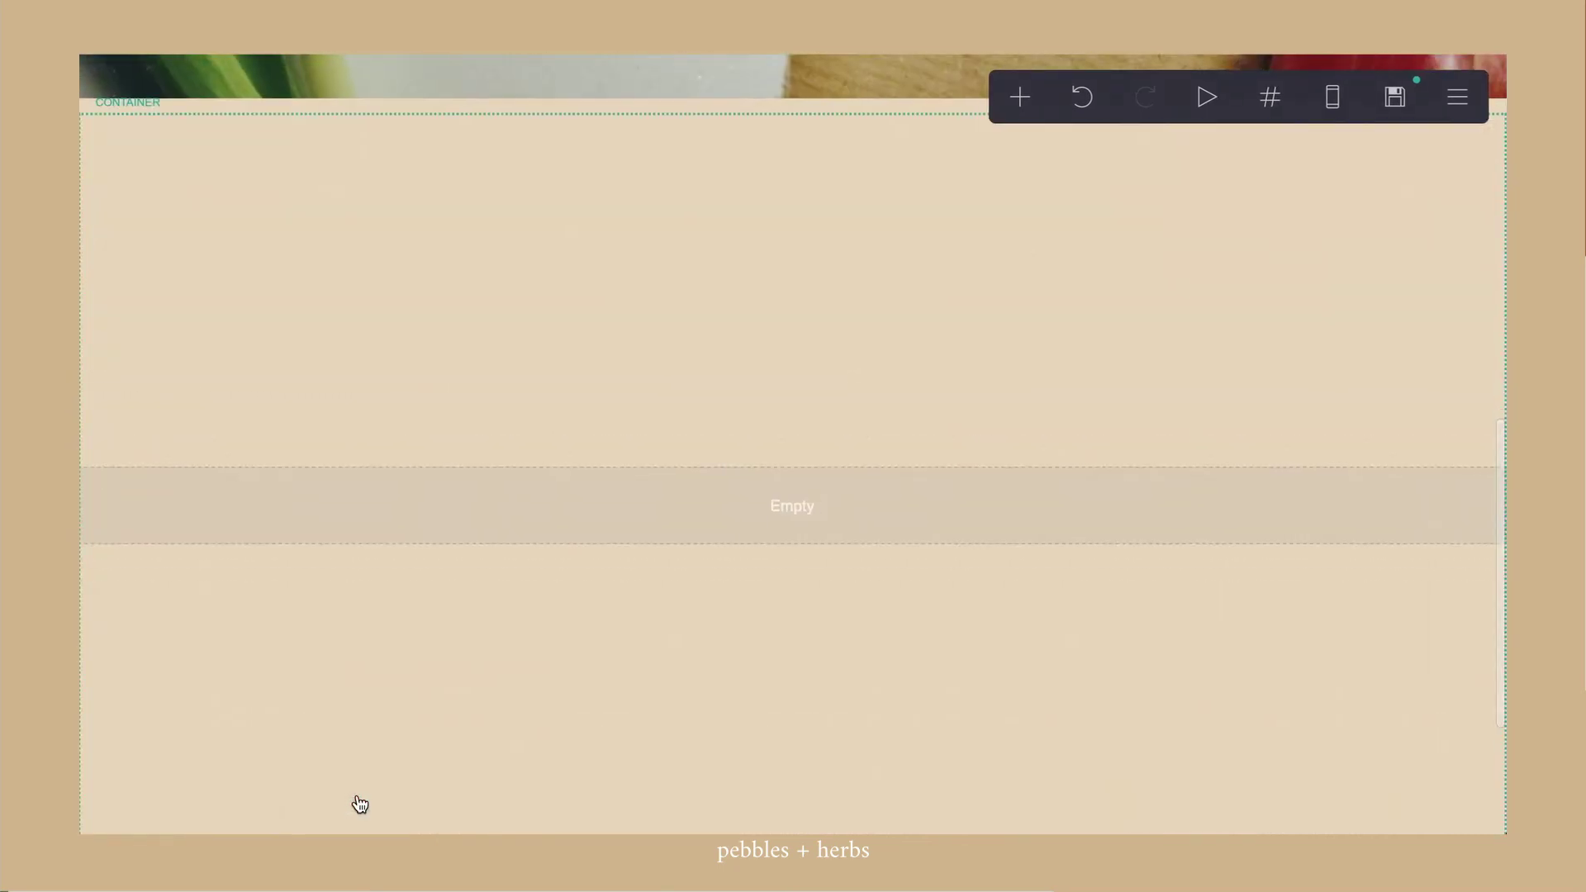
Add a text element reading "what we sell" in the new container, with size 1.125 and tighter letter spacing
left_click(1022, 98)
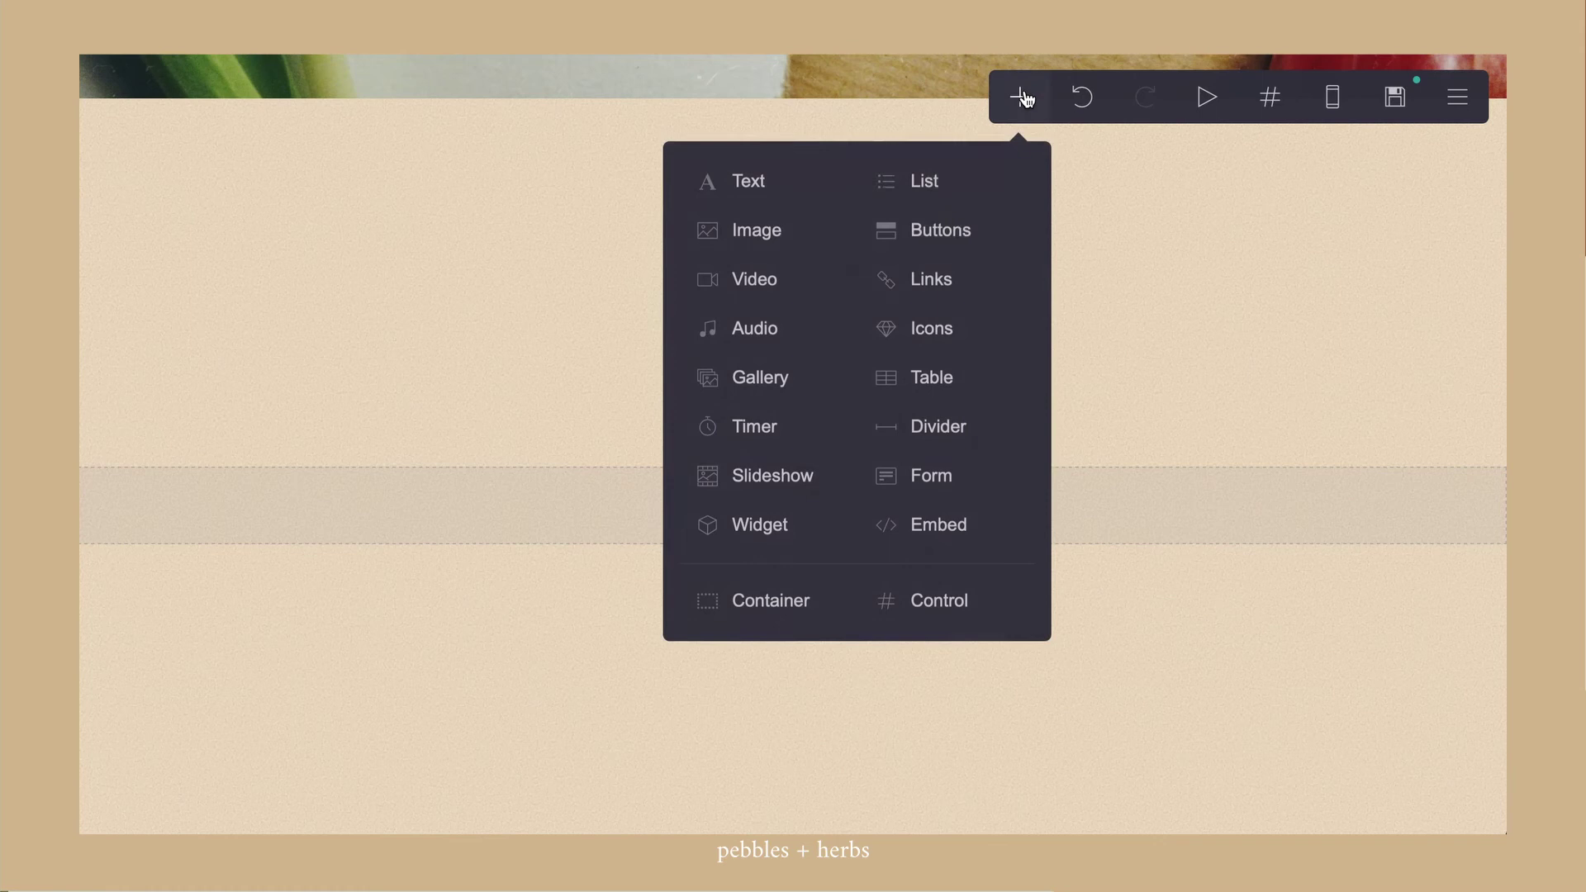
left_click(751, 183)
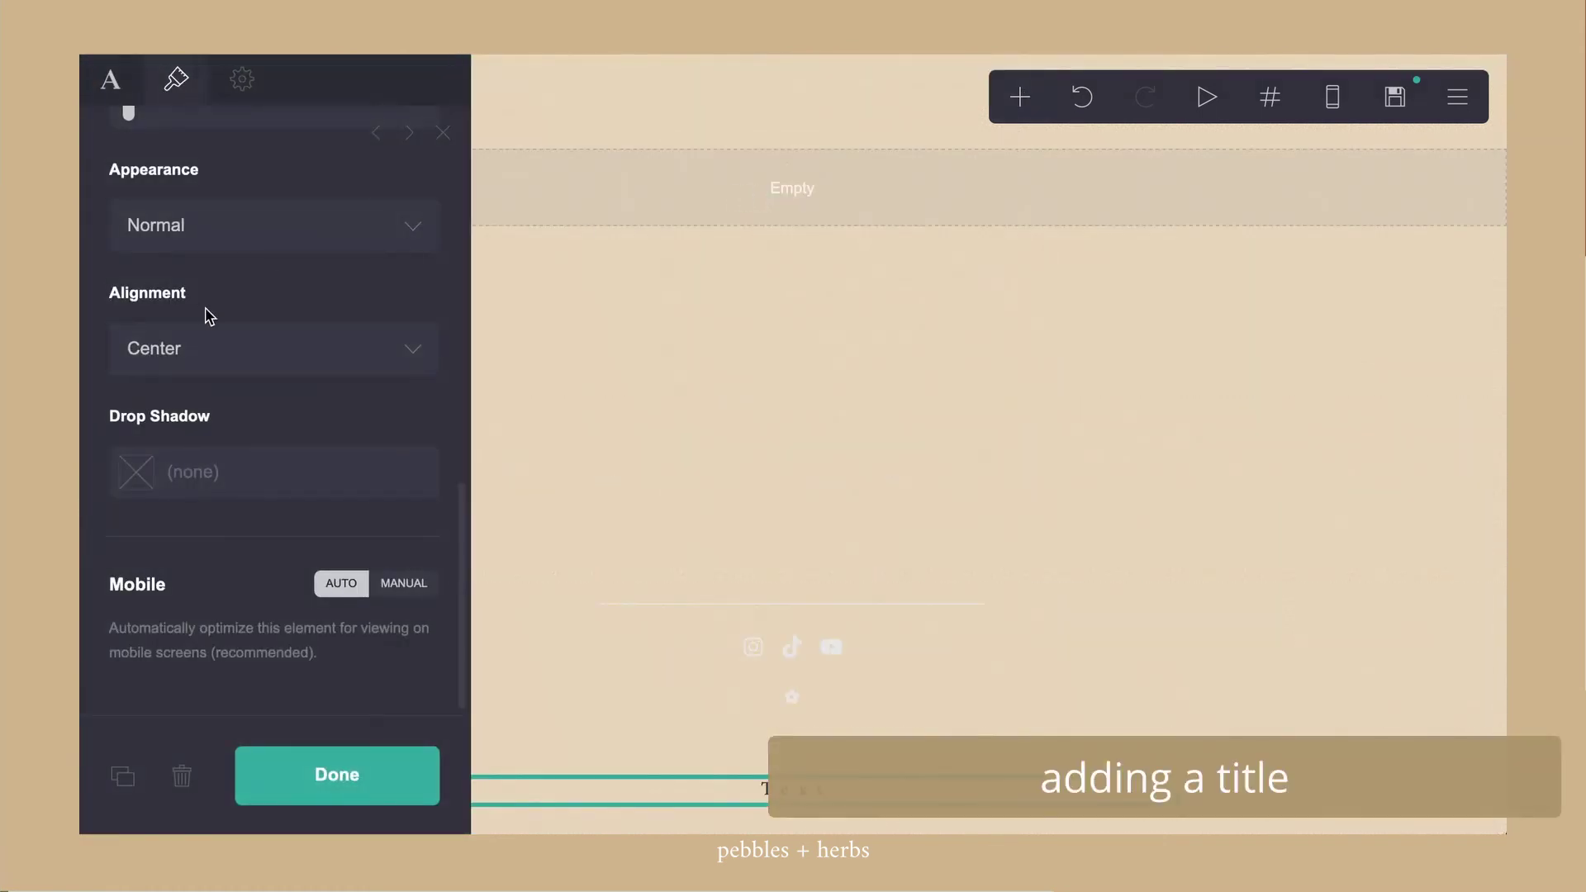
left_click_drag(866, 725, 878, 197)
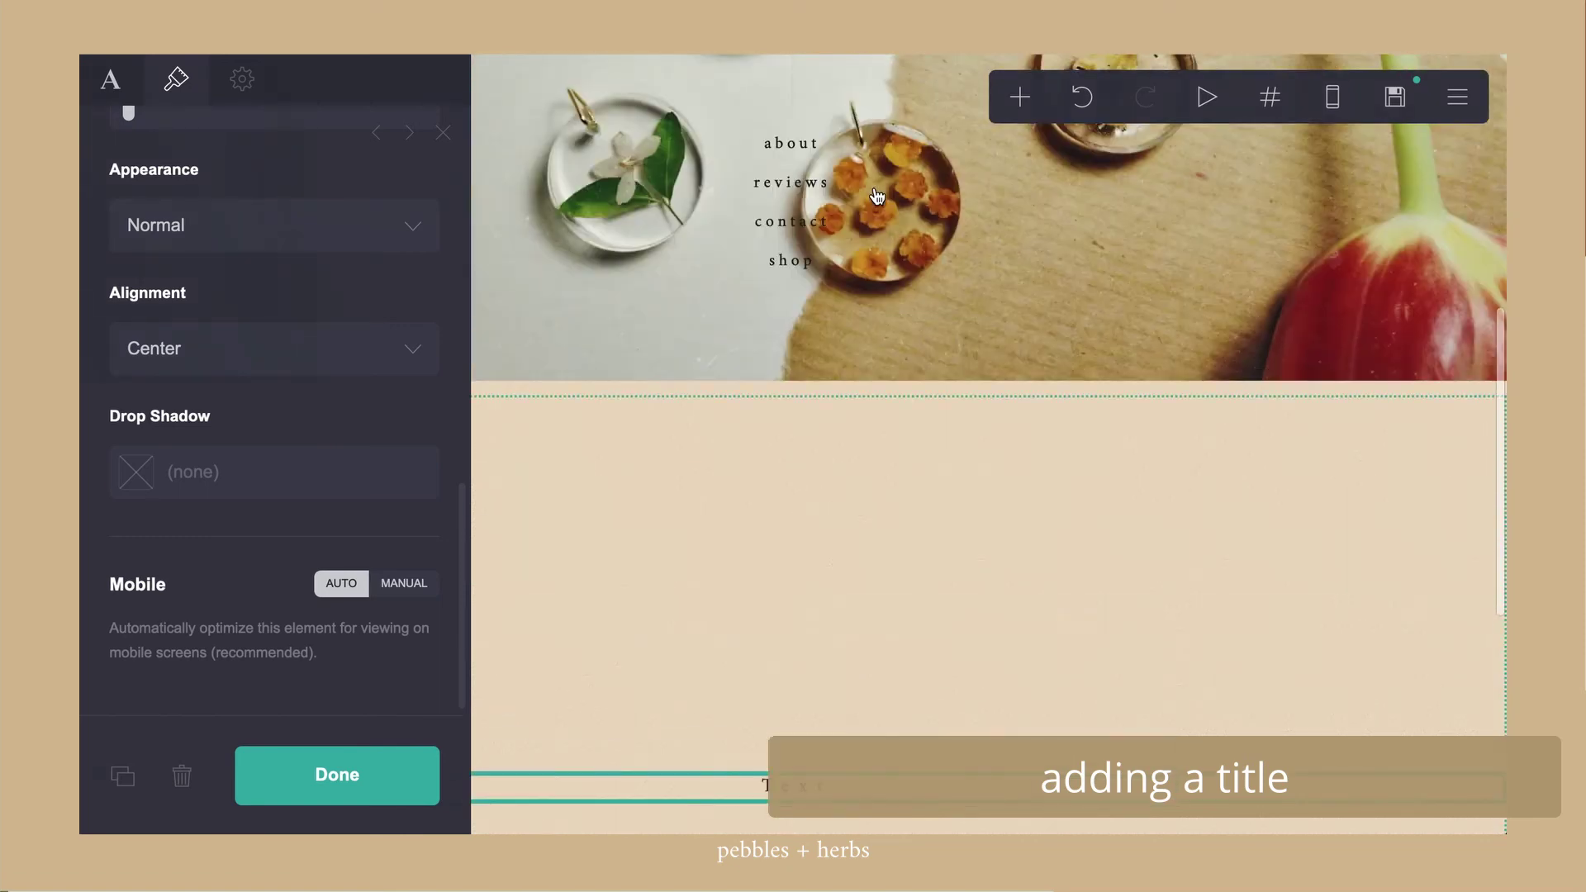
scroll(256, 141, "up", 10)
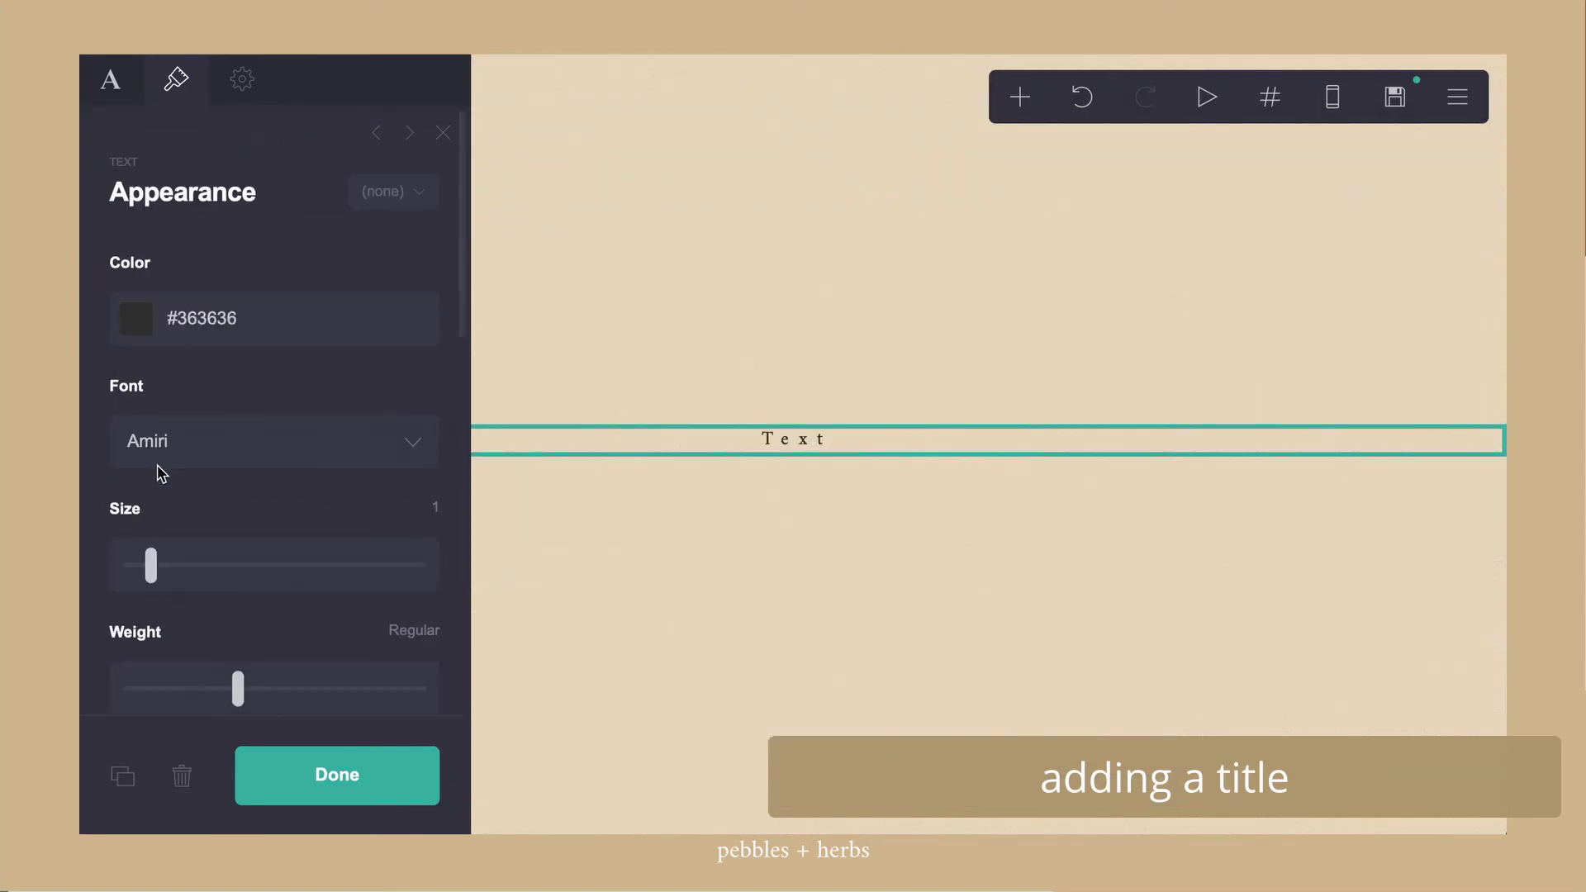
left_click(94, 100)
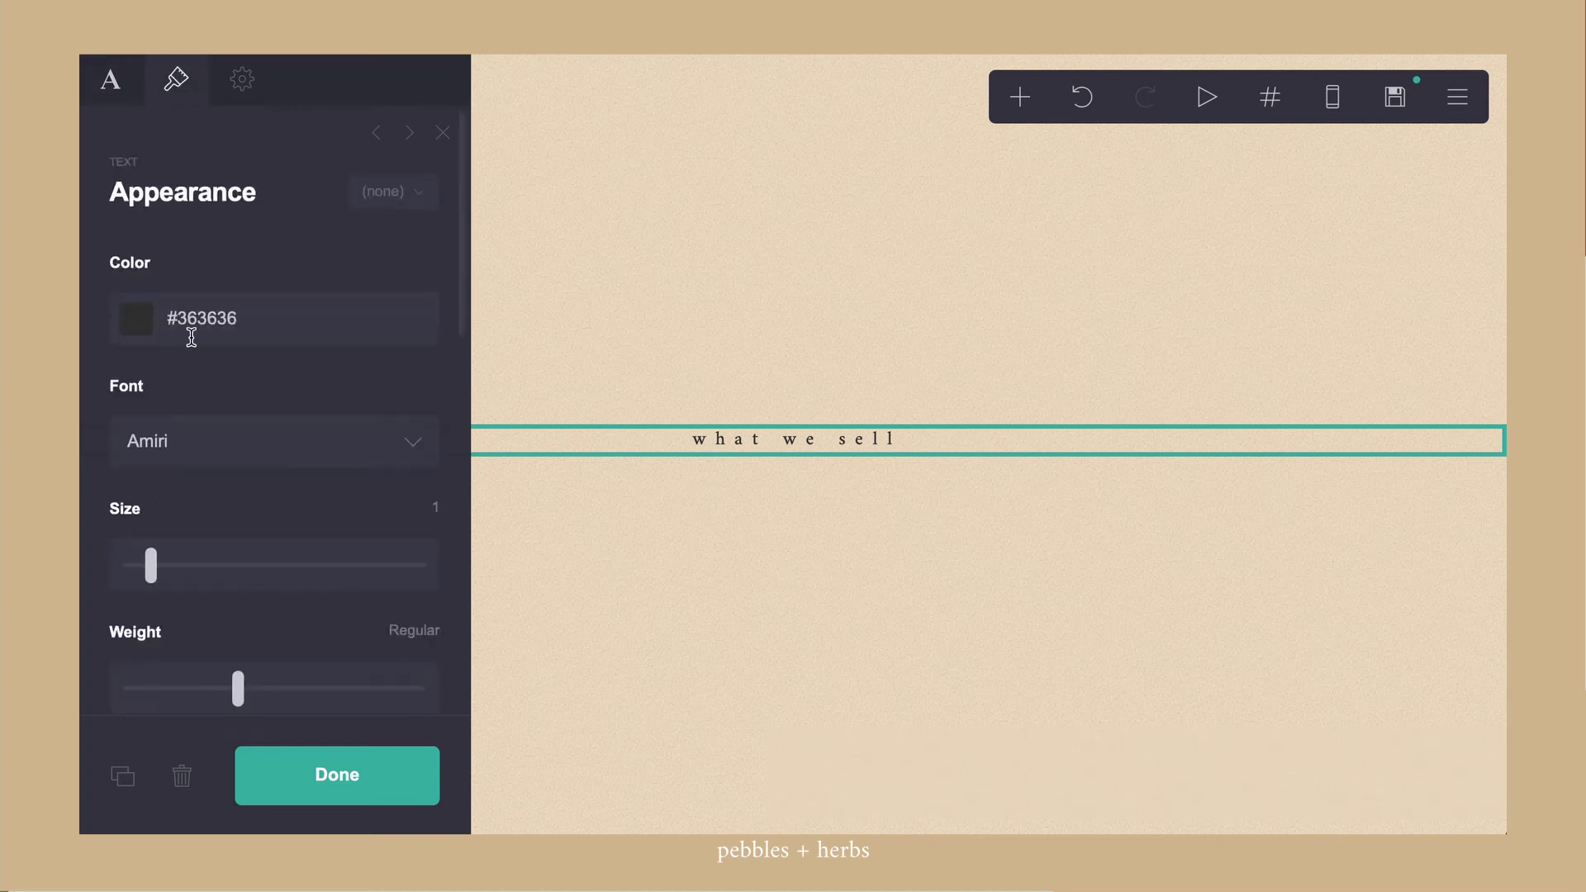
scroll(248, 413, "down", 10)
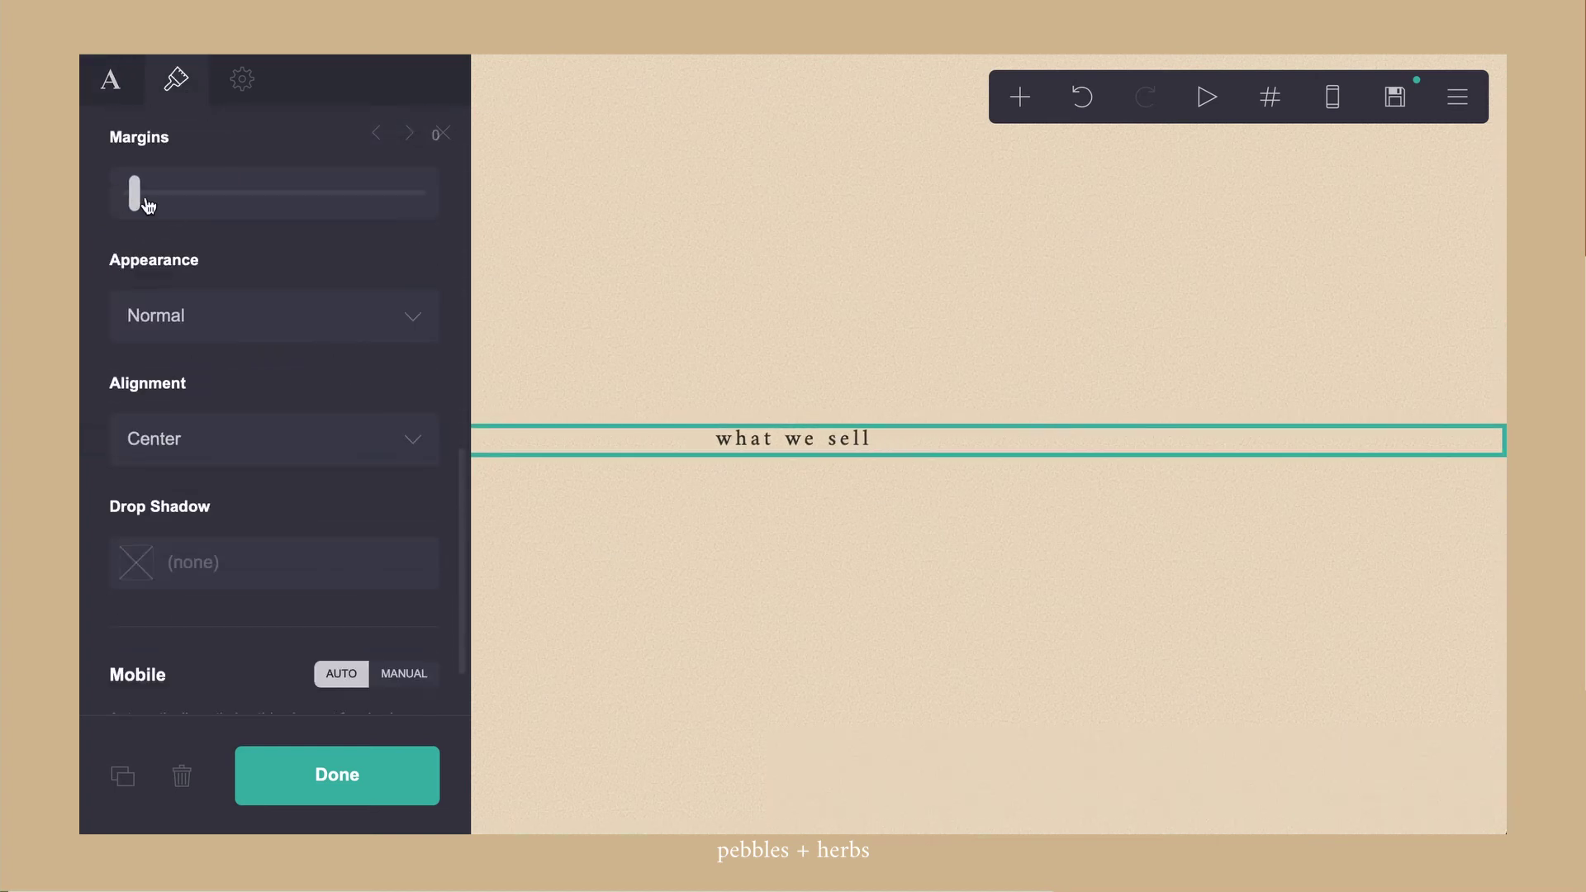
scroll(150, 205, "down", 2)
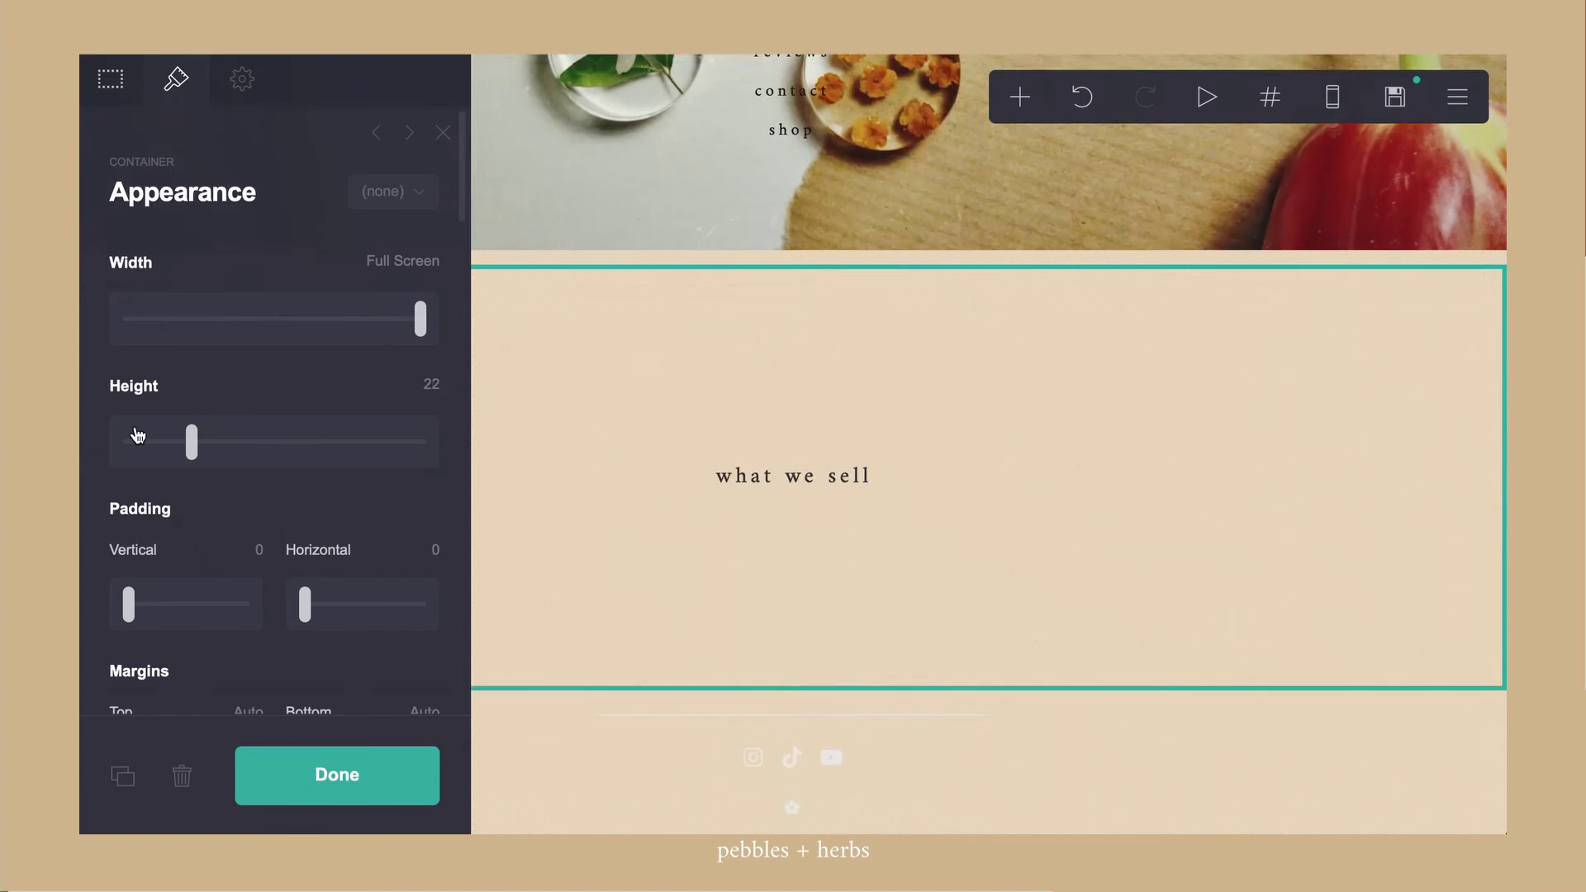
Set the title container's height to Auto and increase its vertical padding slightly
double_click(424, 287)
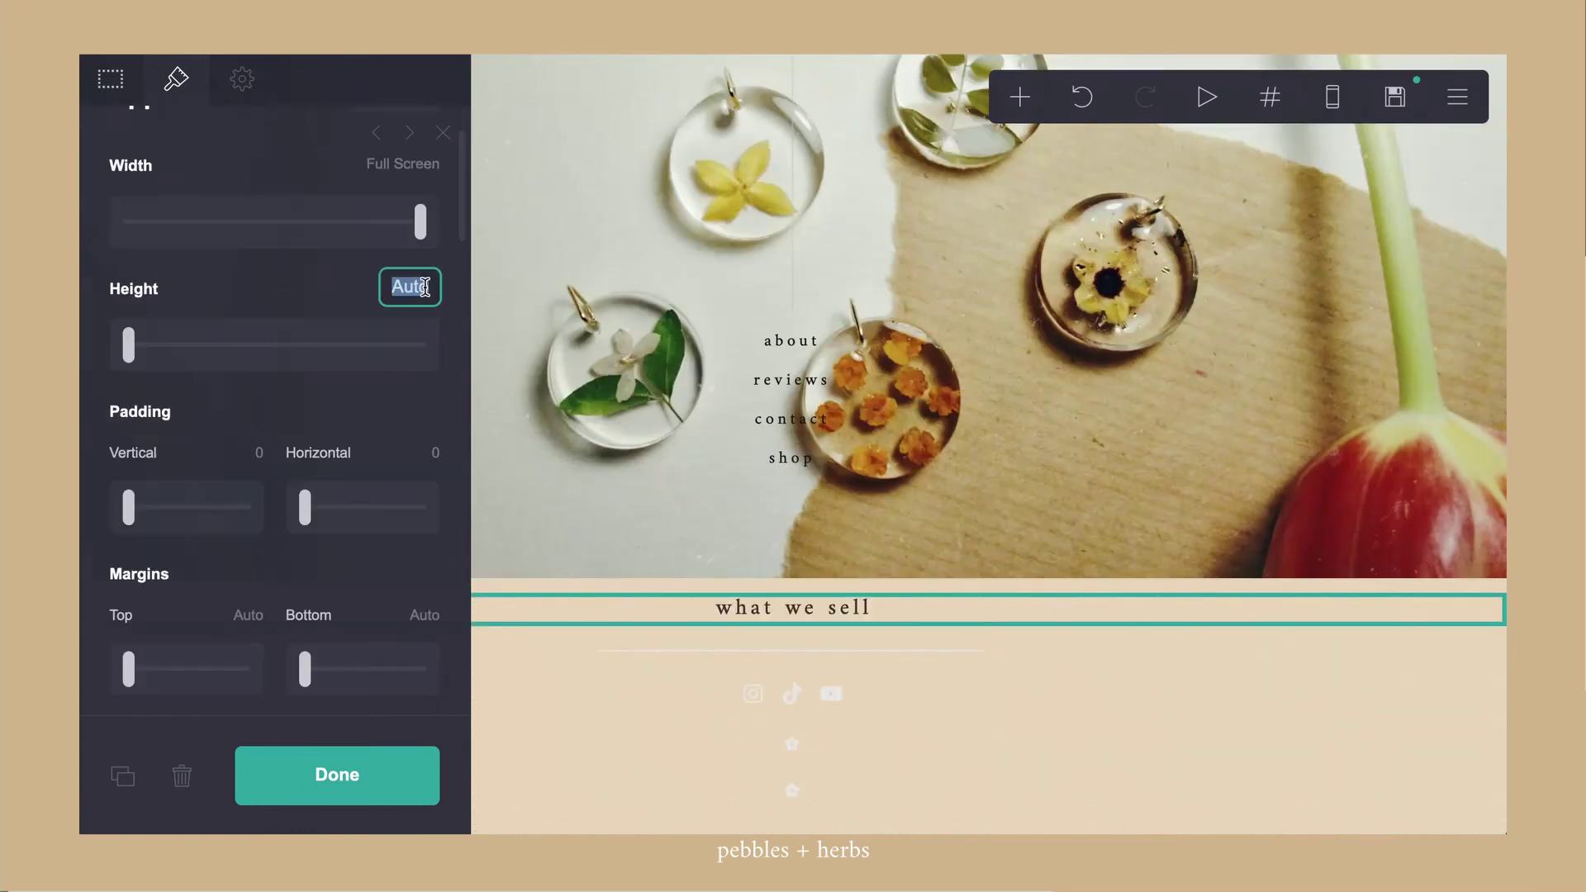
left_click_drag(129, 507, 139, 516)
scroll(139, 516, "down", 5)
Add a container below the "what we sell" title, change its type to Columns and split it into three columns
left_click(1021, 97)
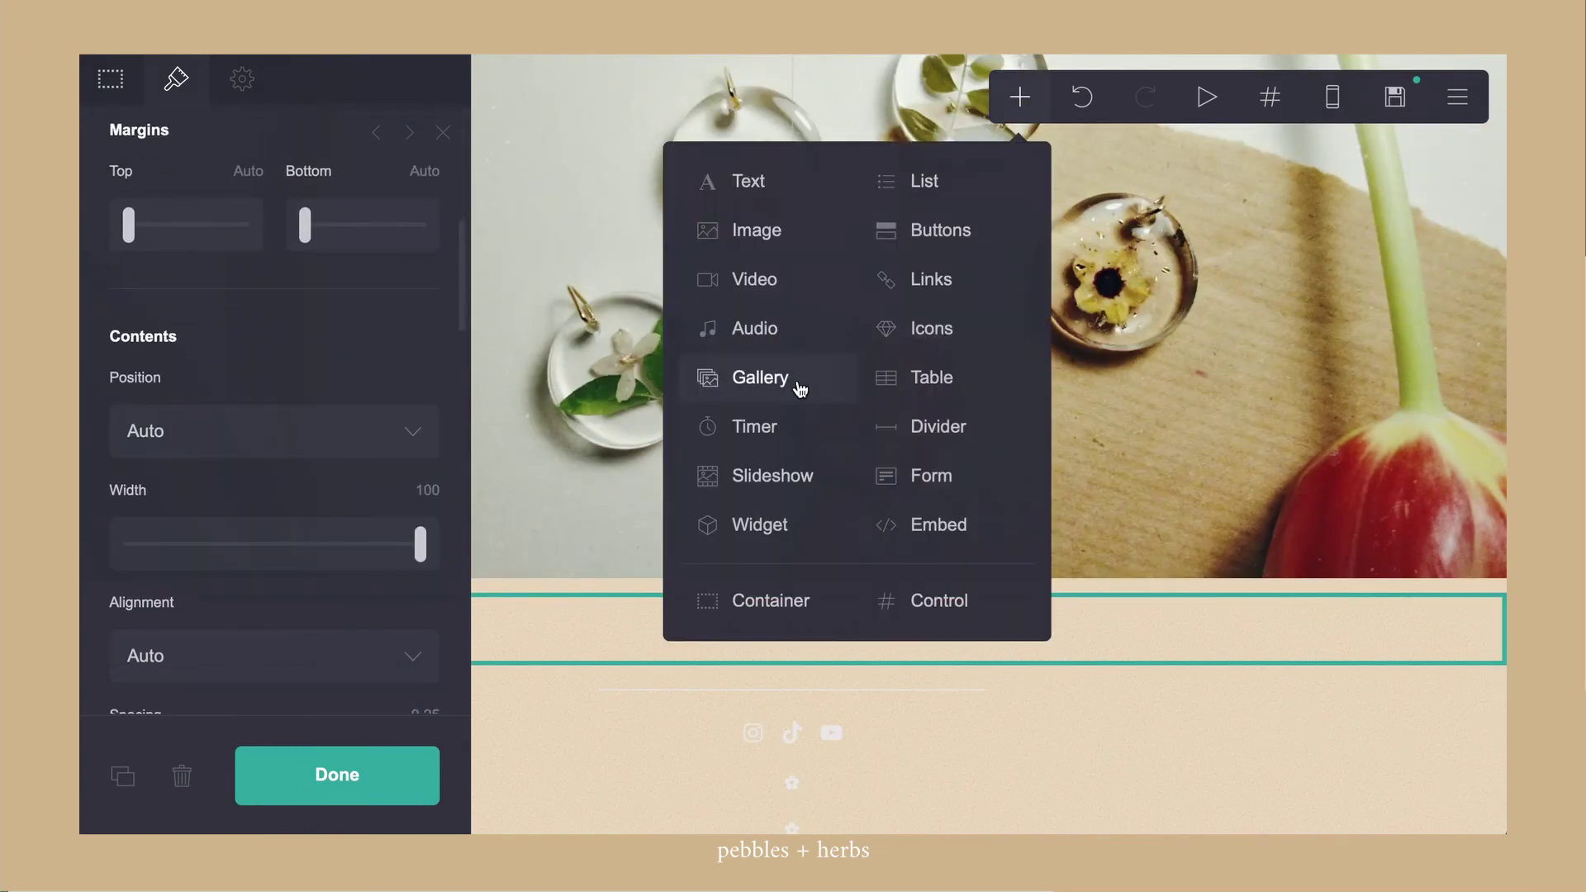
left_click(757, 602)
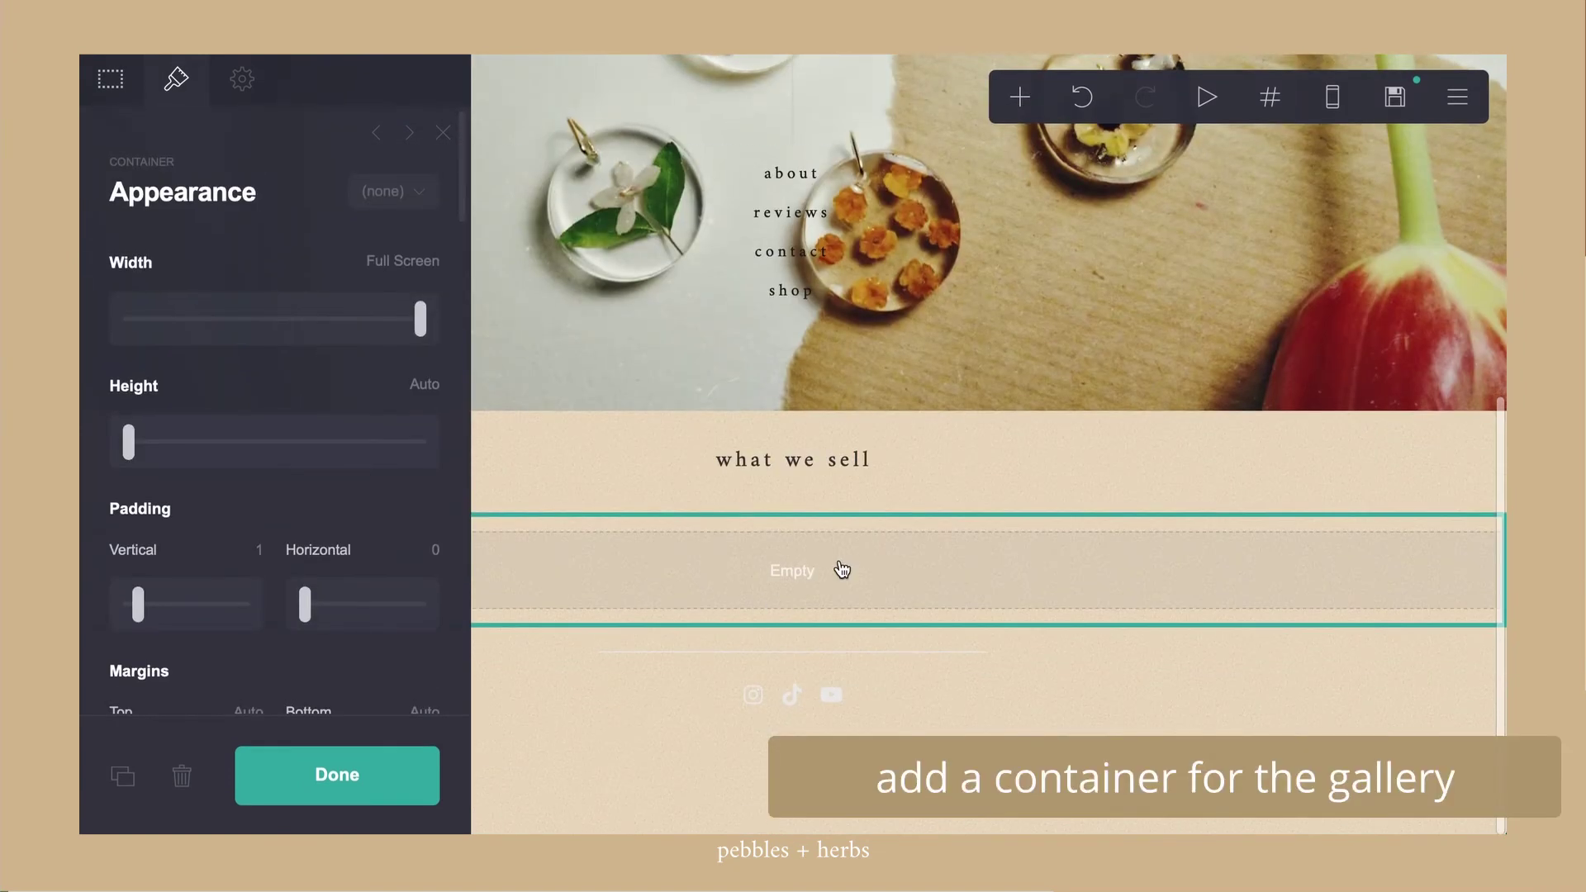
left_click(1021, 97)
left_click(1021, 98)
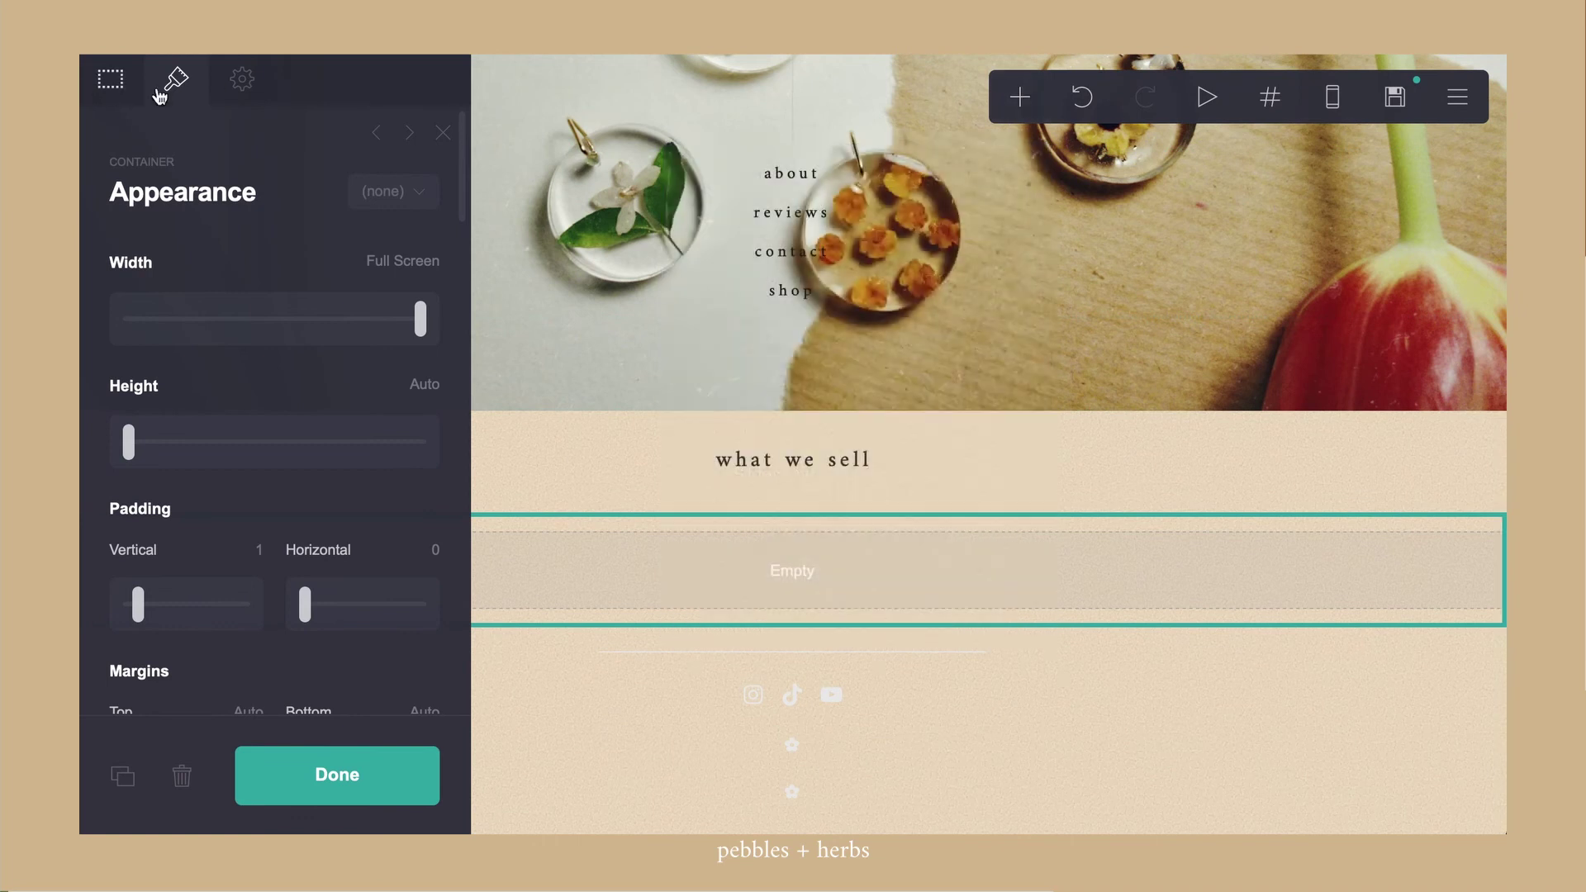
left_click(109, 79)
left_click(230, 301)
left_click(184, 325)
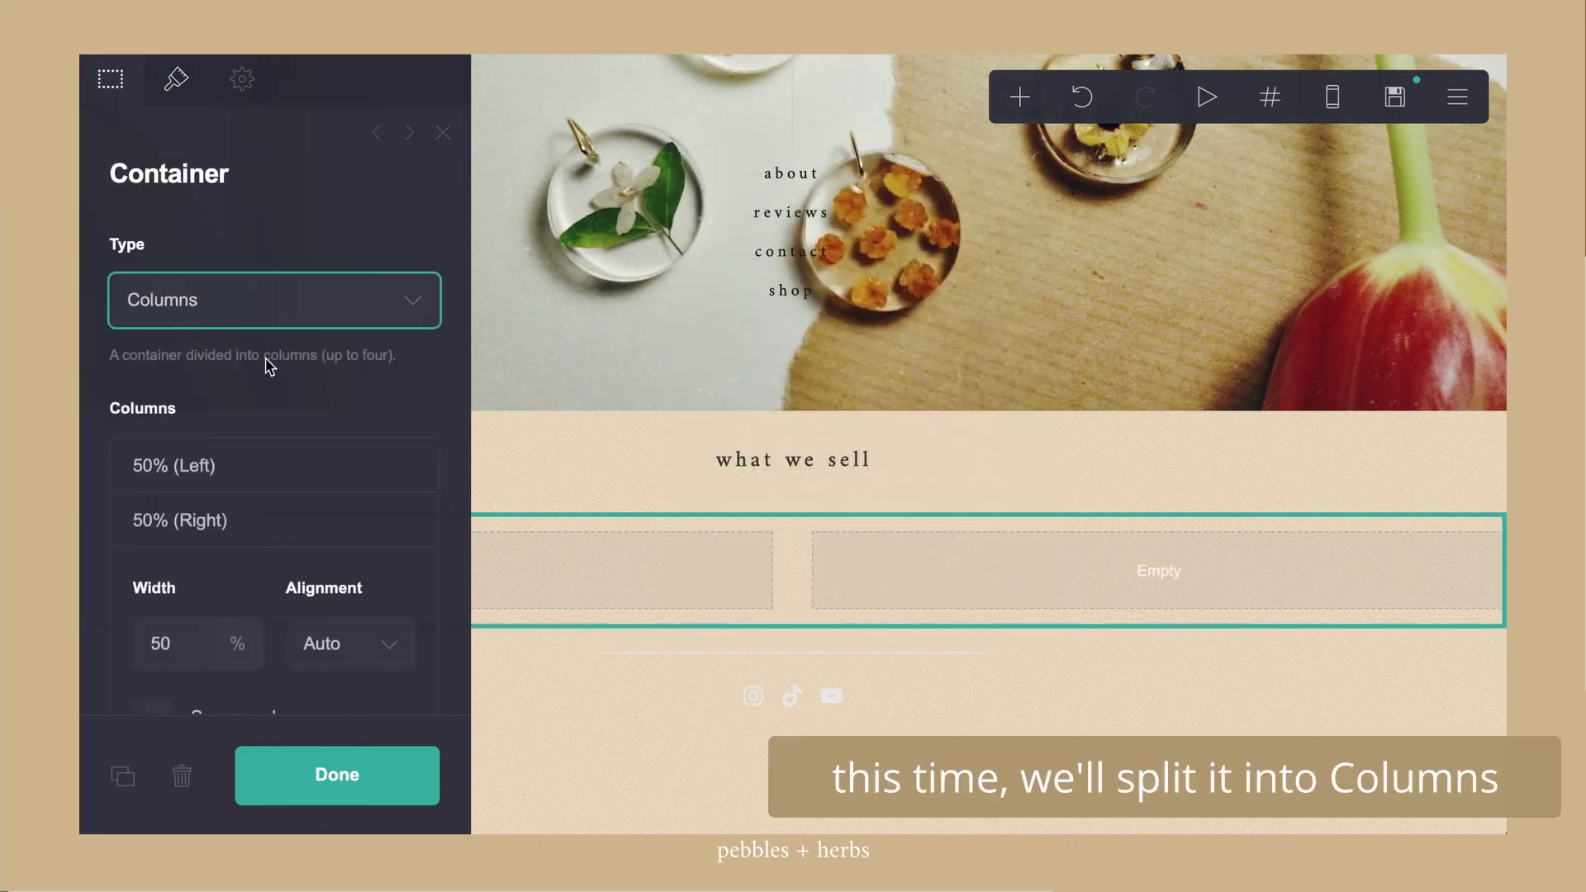
left_click(273, 596)
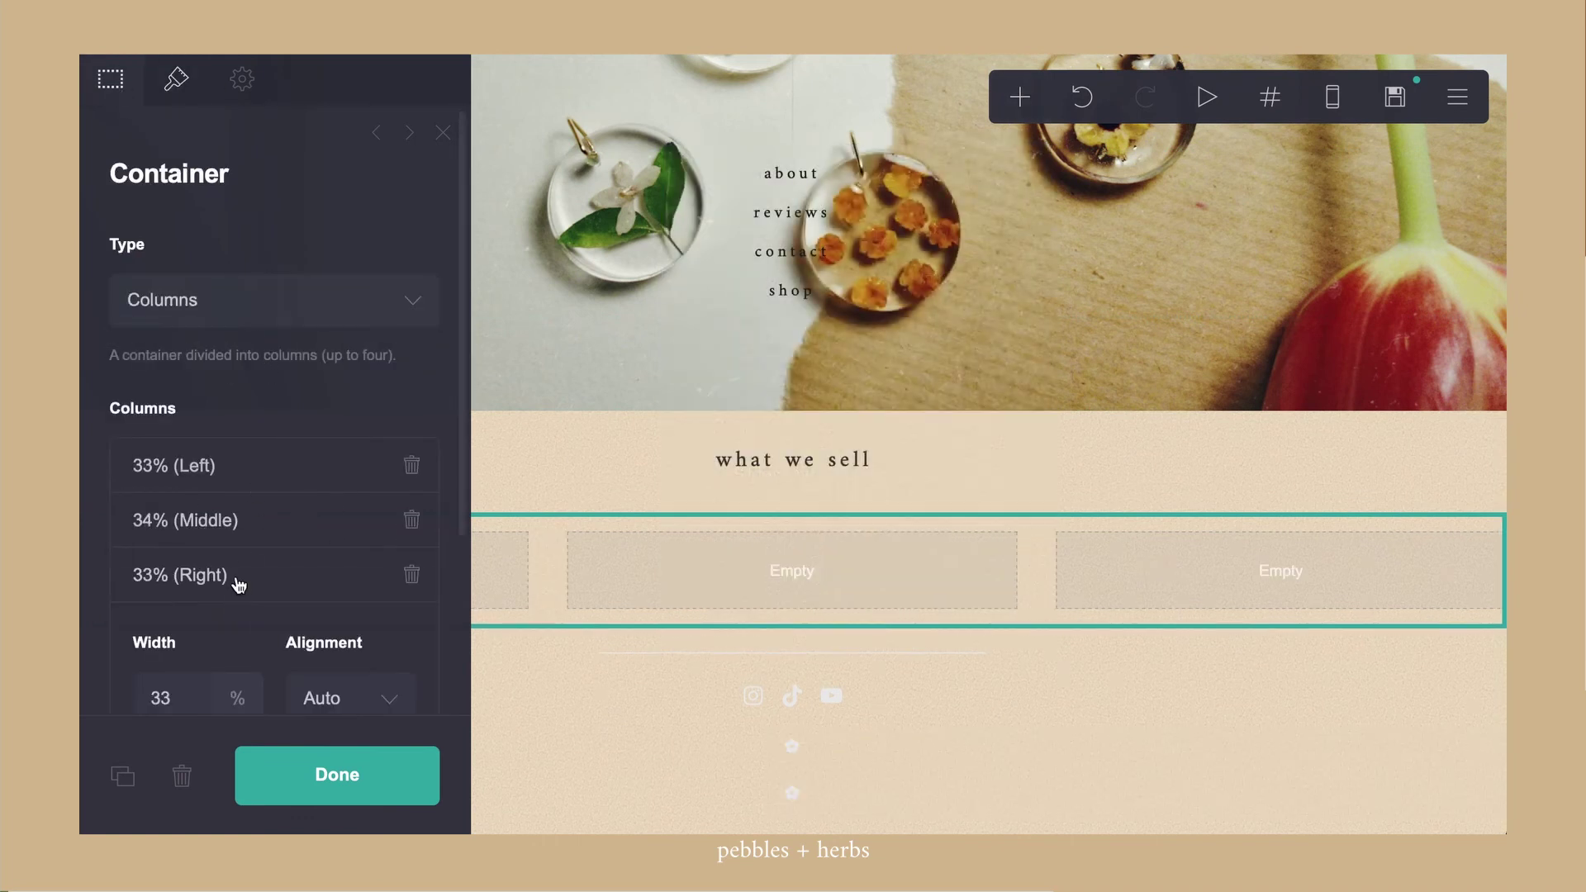
left_click(176, 78)
Add three image elements and place one in each column of the new container
left_click(1021, 97)
left_click(777, 256)
left_click(1039, 96)
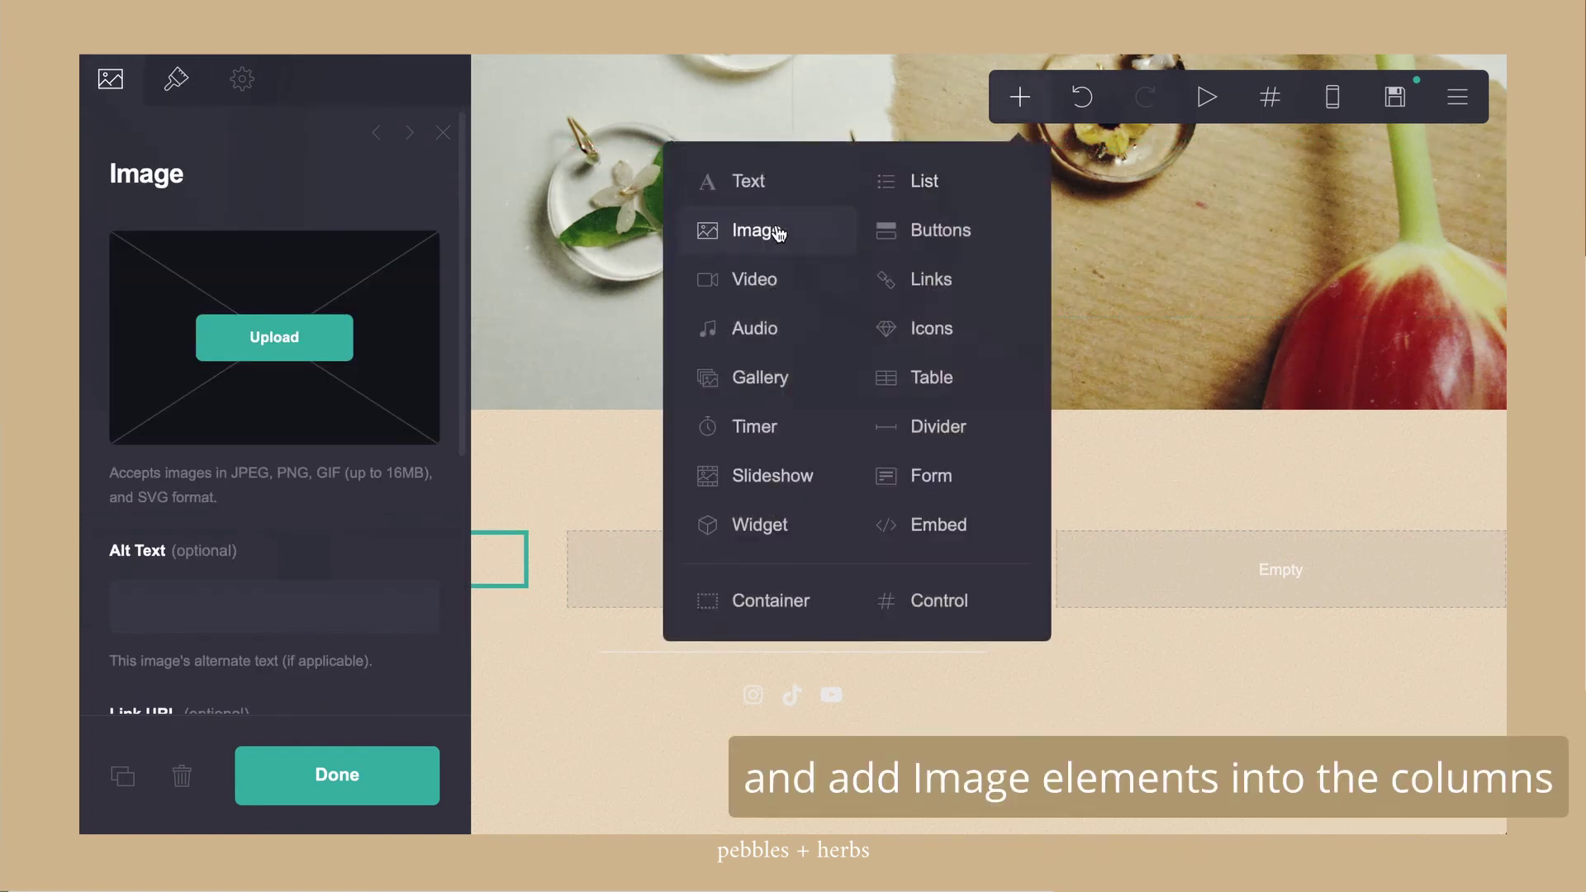
left_click(777, 230)
left_click_drag(517, 578, 1027, 570)
left_click(1020, 97)
left_click(764, 228)
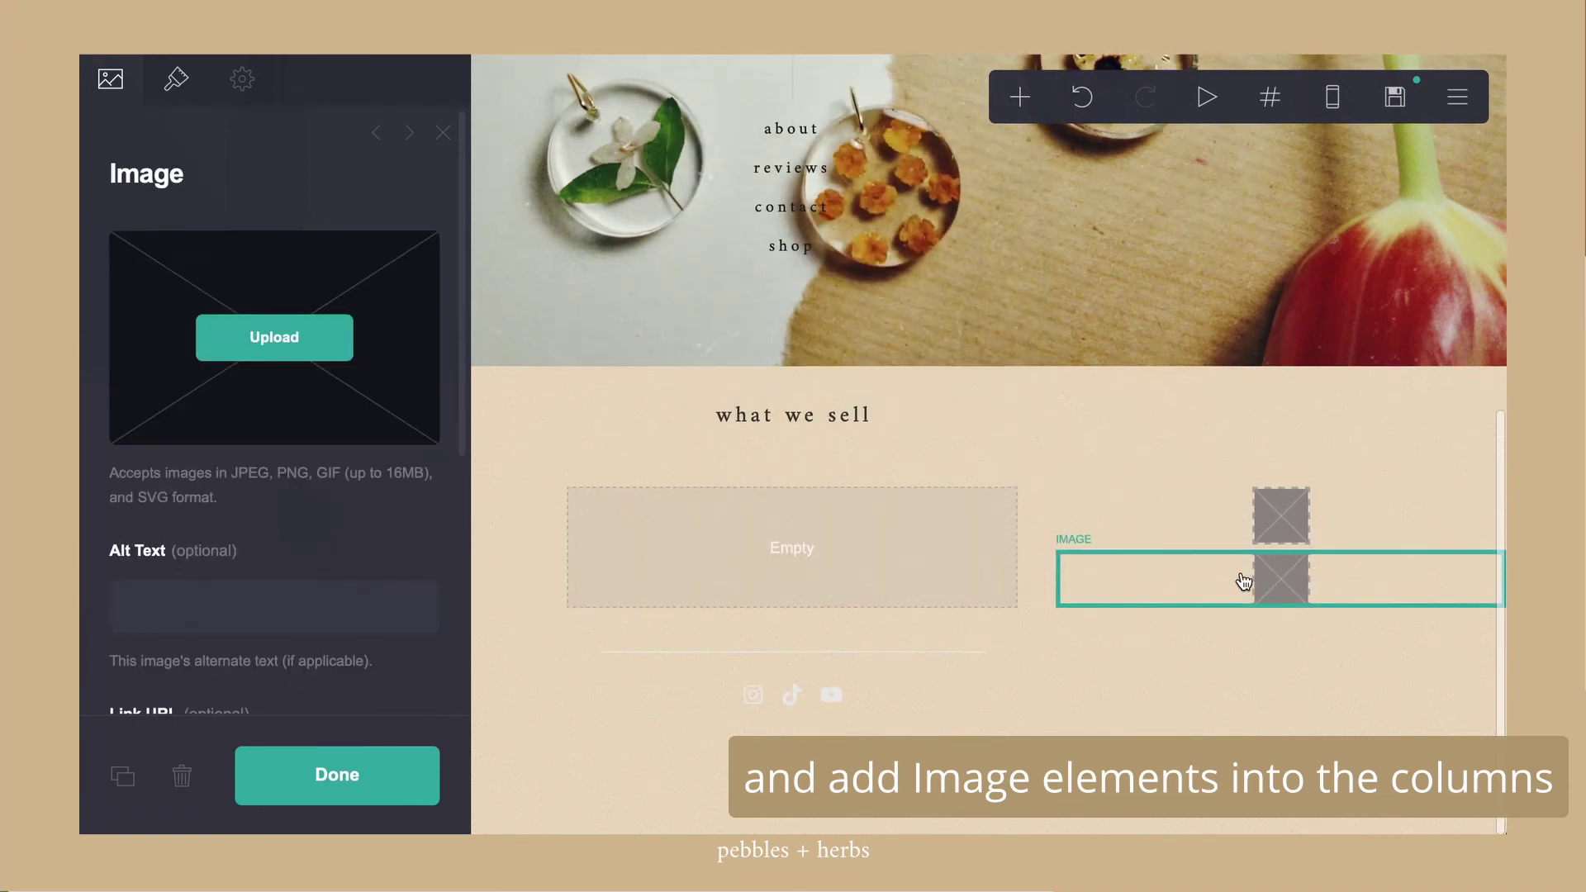
left_click_drag(1246, 578, 798, 538)
Save the "what we sell" title's appearance as a style named "page title"
left_click(378, 803)
left_click(281, 582)
scroll(266, 337, "down", 5)
left_click(792, 477)
scroll(201, 248, "down", 4)
scroll(248, 231, "up", 4)
left_click(405, 210)
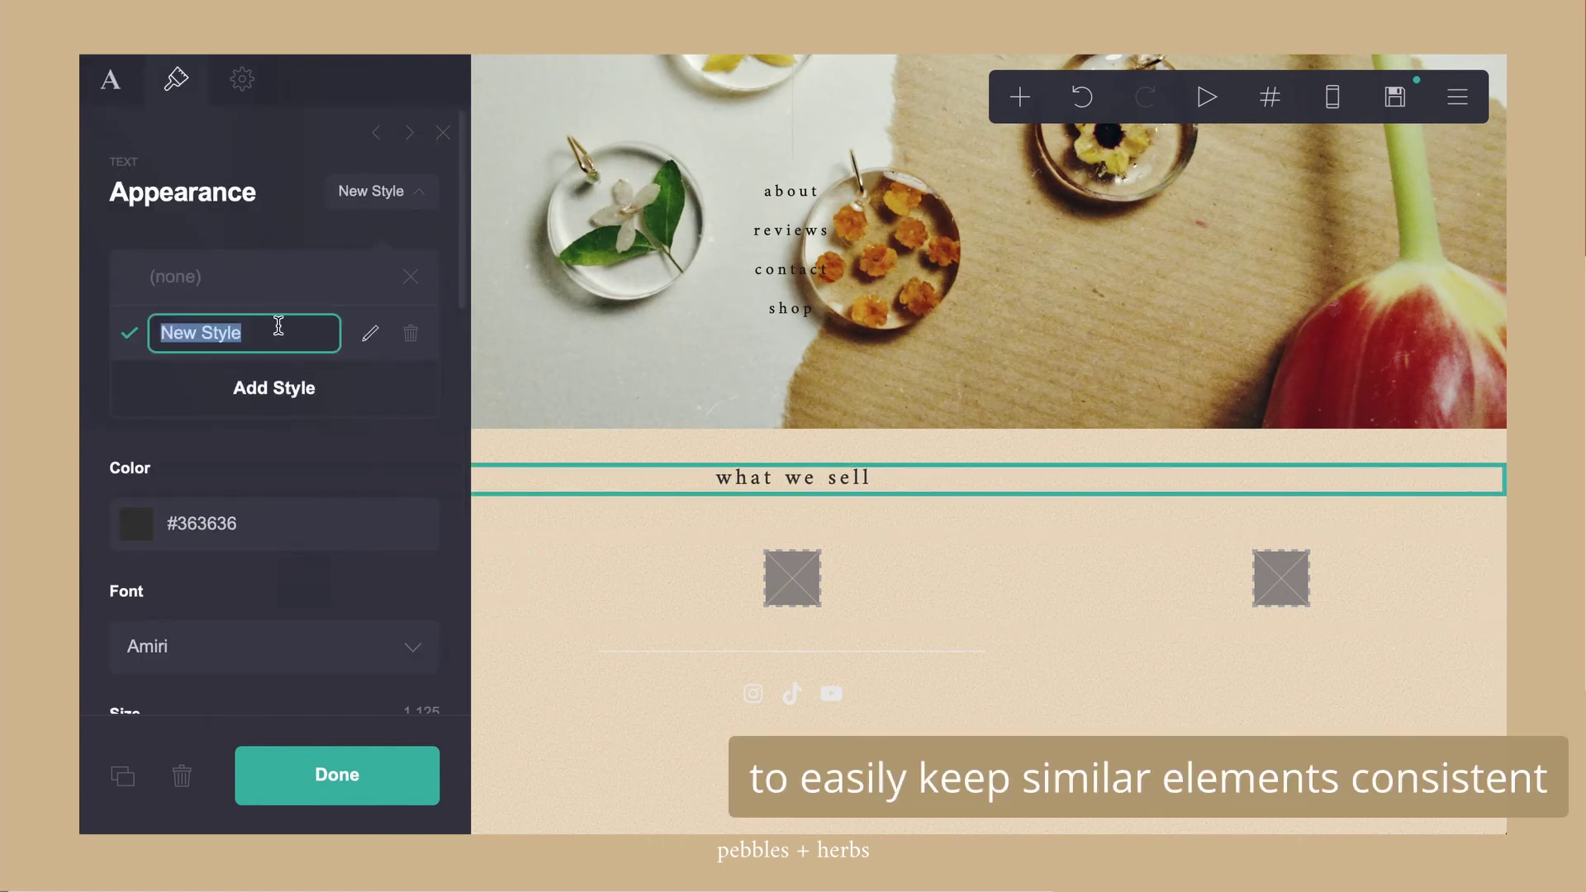
type("page")
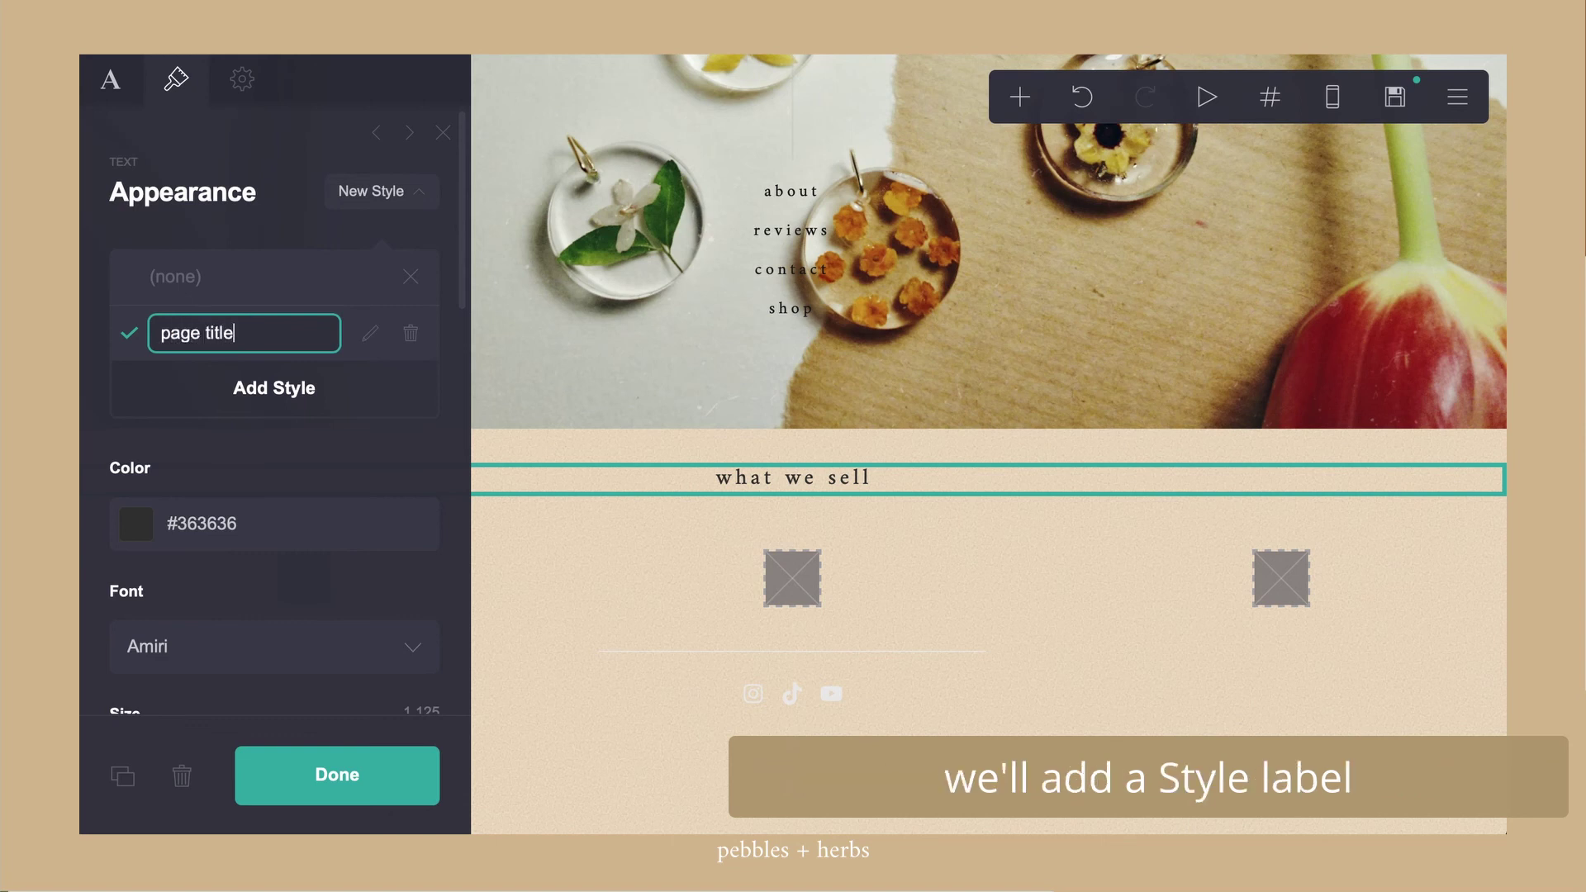
left_click(386, 200)
Upload the necklace photo into the left column's image and enlarge its square crop
left_click(769, 636)
left_click(781, 597)
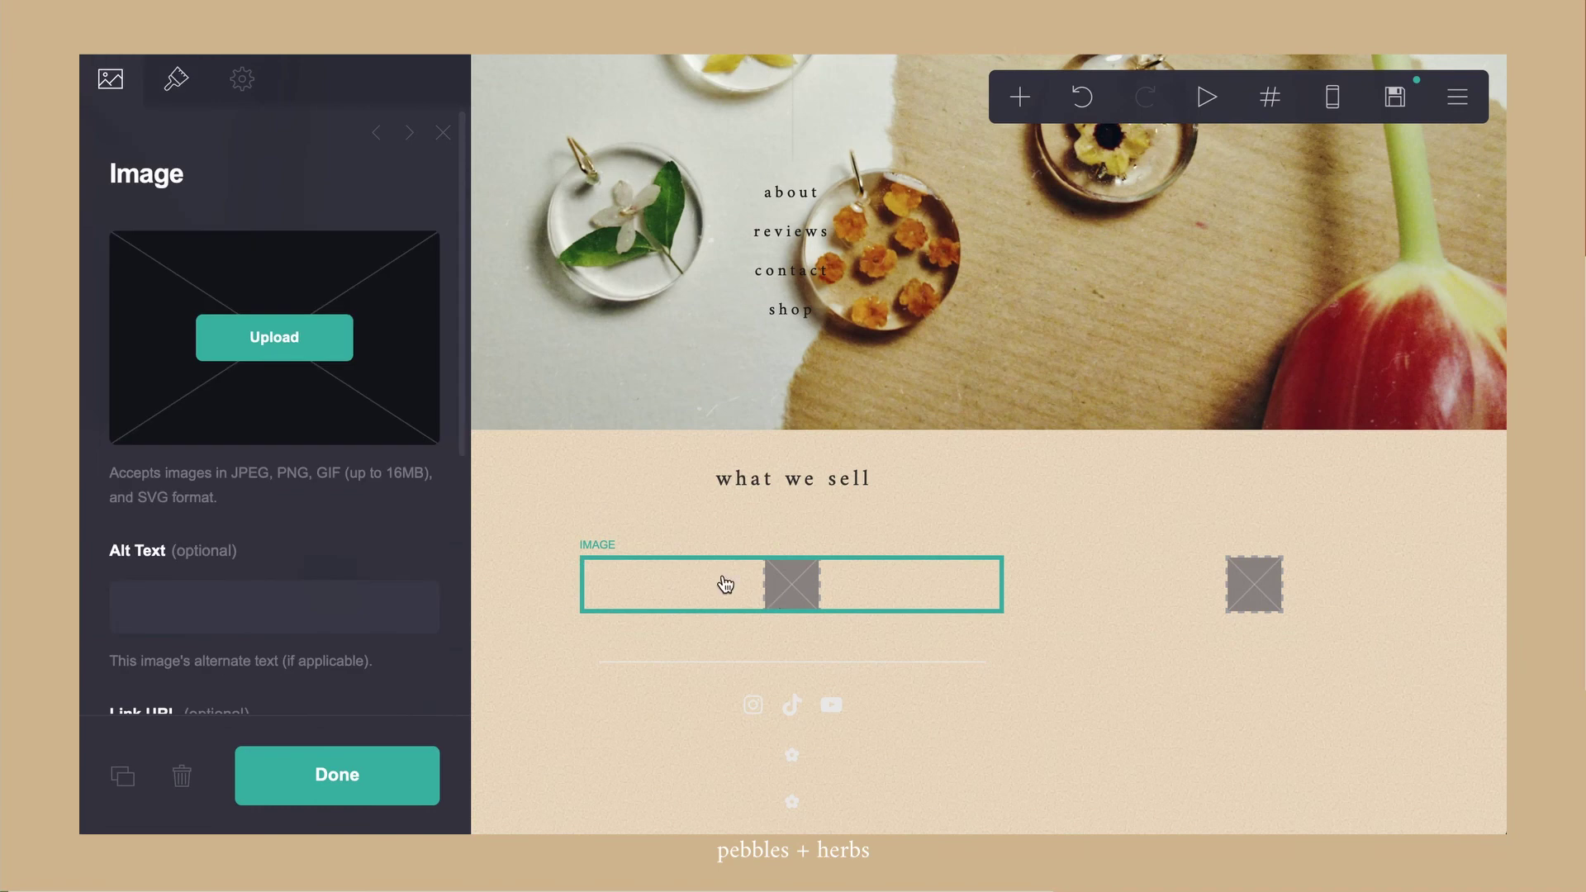
left_click(512, 584)
left_click(308, 357)
double_click(1089, 310)
left_click_drag(945, 630, 1024, 710)
left_click(1437, 85)
Upload the keychain photo into the middle column's image and enlarge its square crop
left_click(792, 596)
left_click(274, 337)
double_click(1321, 506)
left_click_drag(637, 326, 559, 244)
left_click(1437, 85)
Upload the ring dish photo into the right column's image and enlarge its square crop
left_click(1254, 584)
left_click(275, 337)
double_click(746, 316)
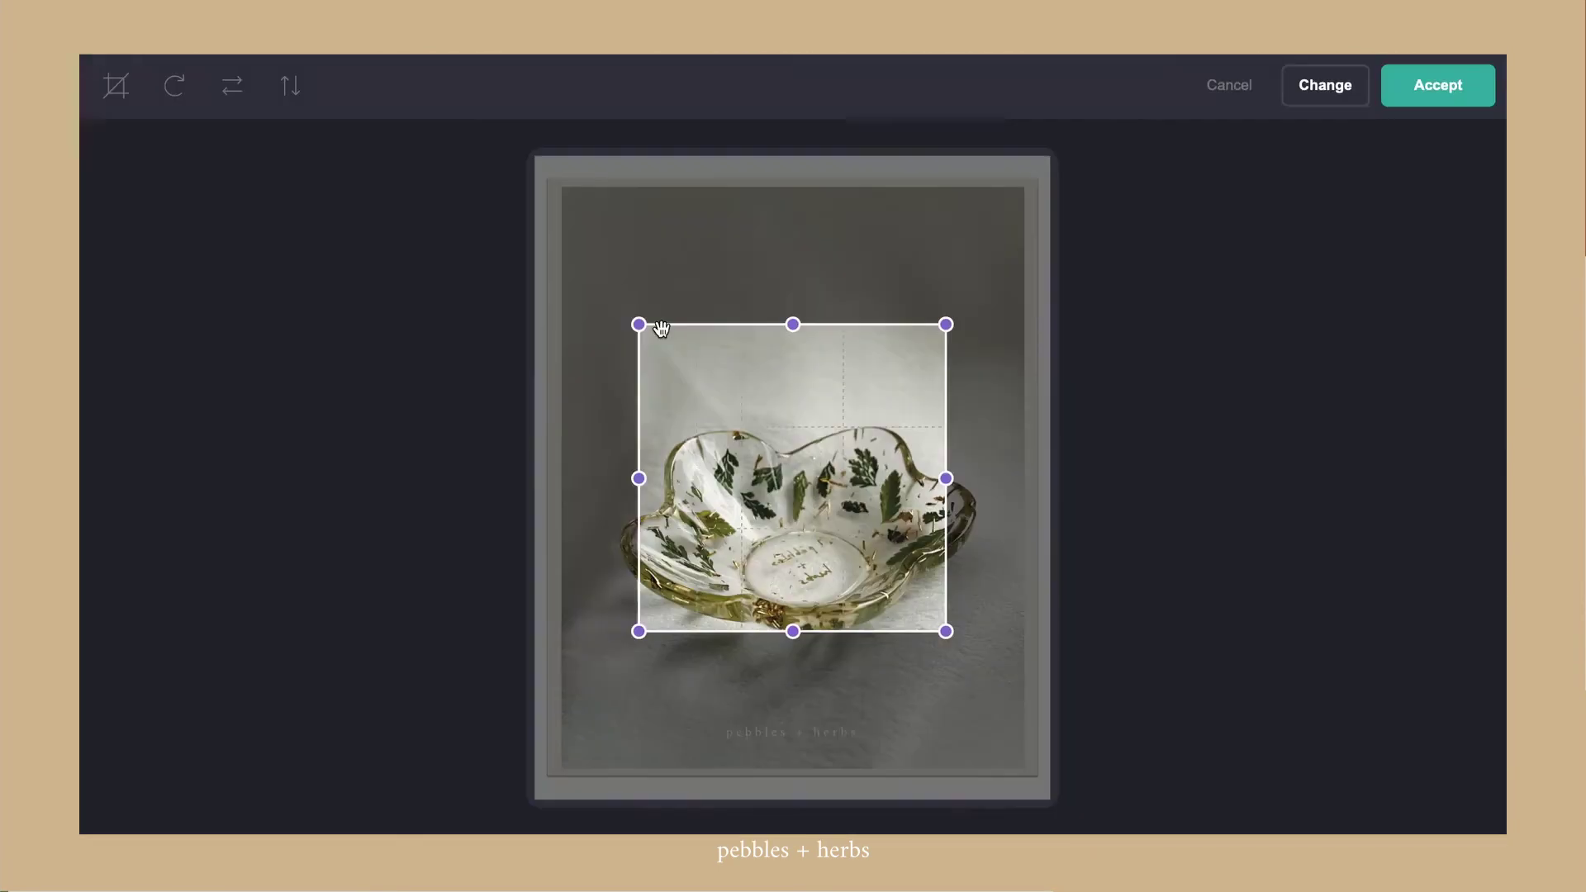
left_click_drag(601, 302, 563, 247)
left_click_drag(945, 631, 1023, 710)
left_click(1437, 85)
Change the gallery images' shape to Circle
left_click(176, 79)
left_click(248, 333)
left_click(791, 584)
left_click(247, 333)
scroll(248, 333, "up", 5)
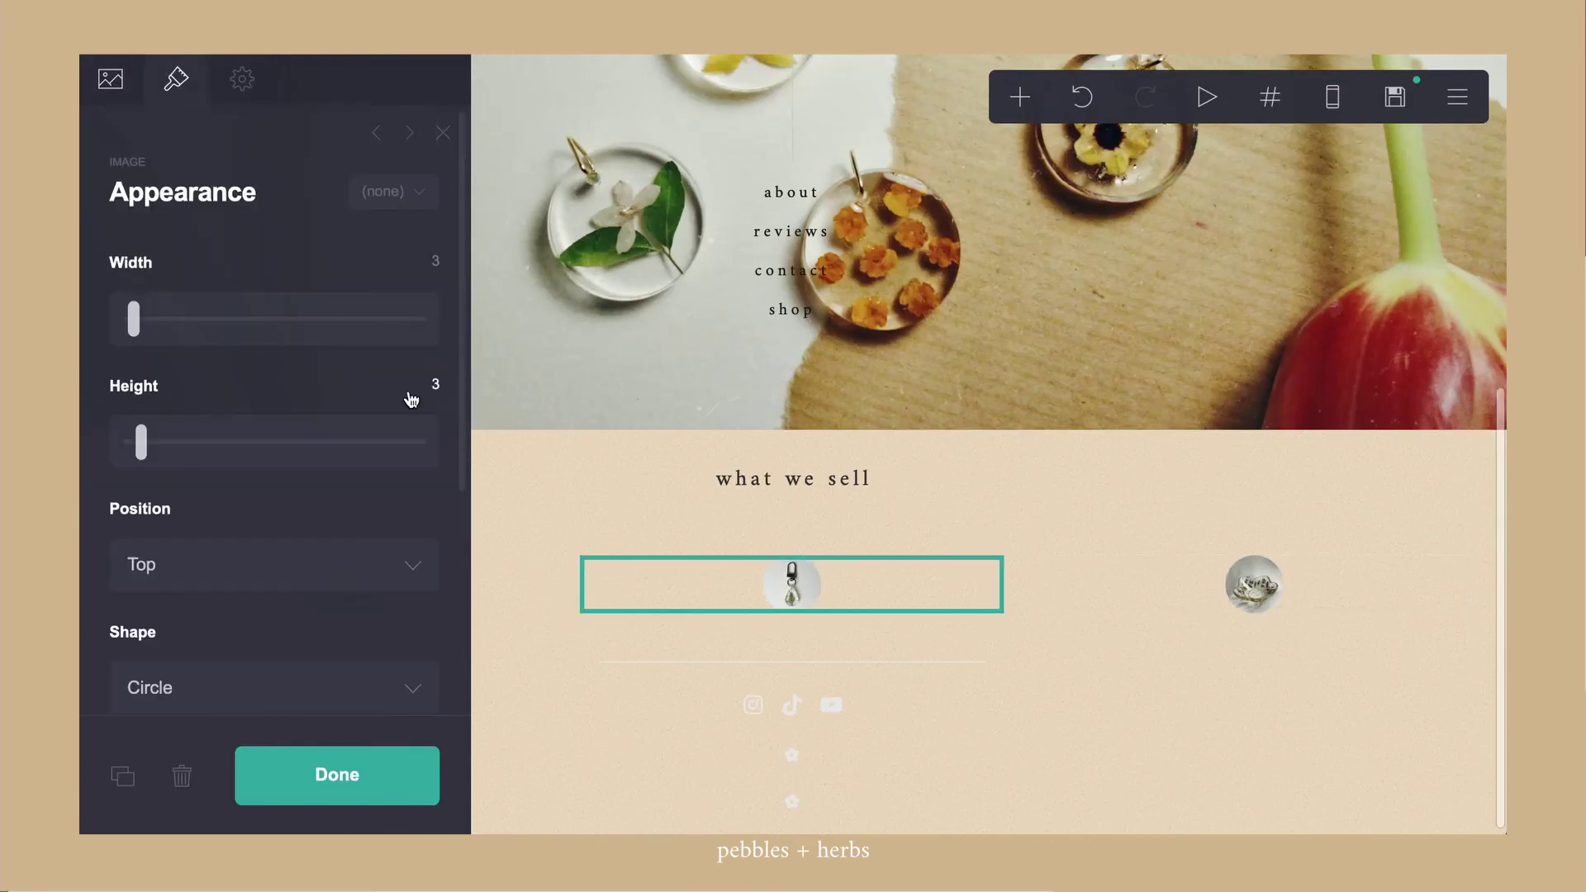
Set the keychain image's width and height to 10
left_click_drag(140, 320, 150, 319)
left_click(432, 384)
type("10")
left_click(198, 358)
Save the keychain image's appearance as a style named "image (home)" and apply it to the other two images
left_click(393, 191)
left_click(274, 332)
type("image")
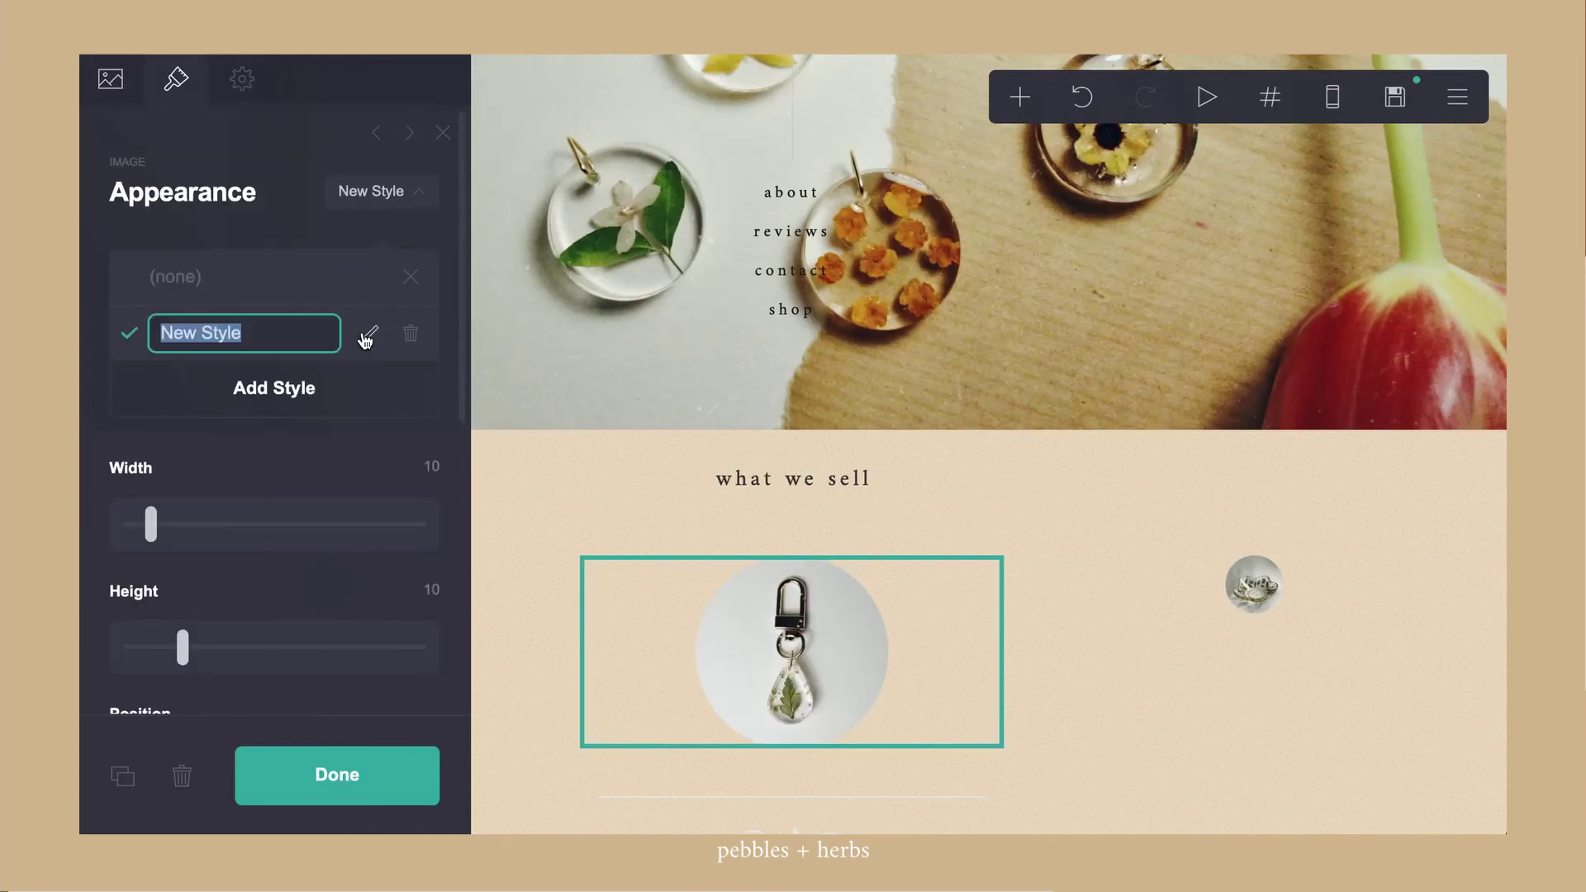
left_click(1253, 584)
left_click(204, 333)
left_click(505, 583)
left_click(204, 333)
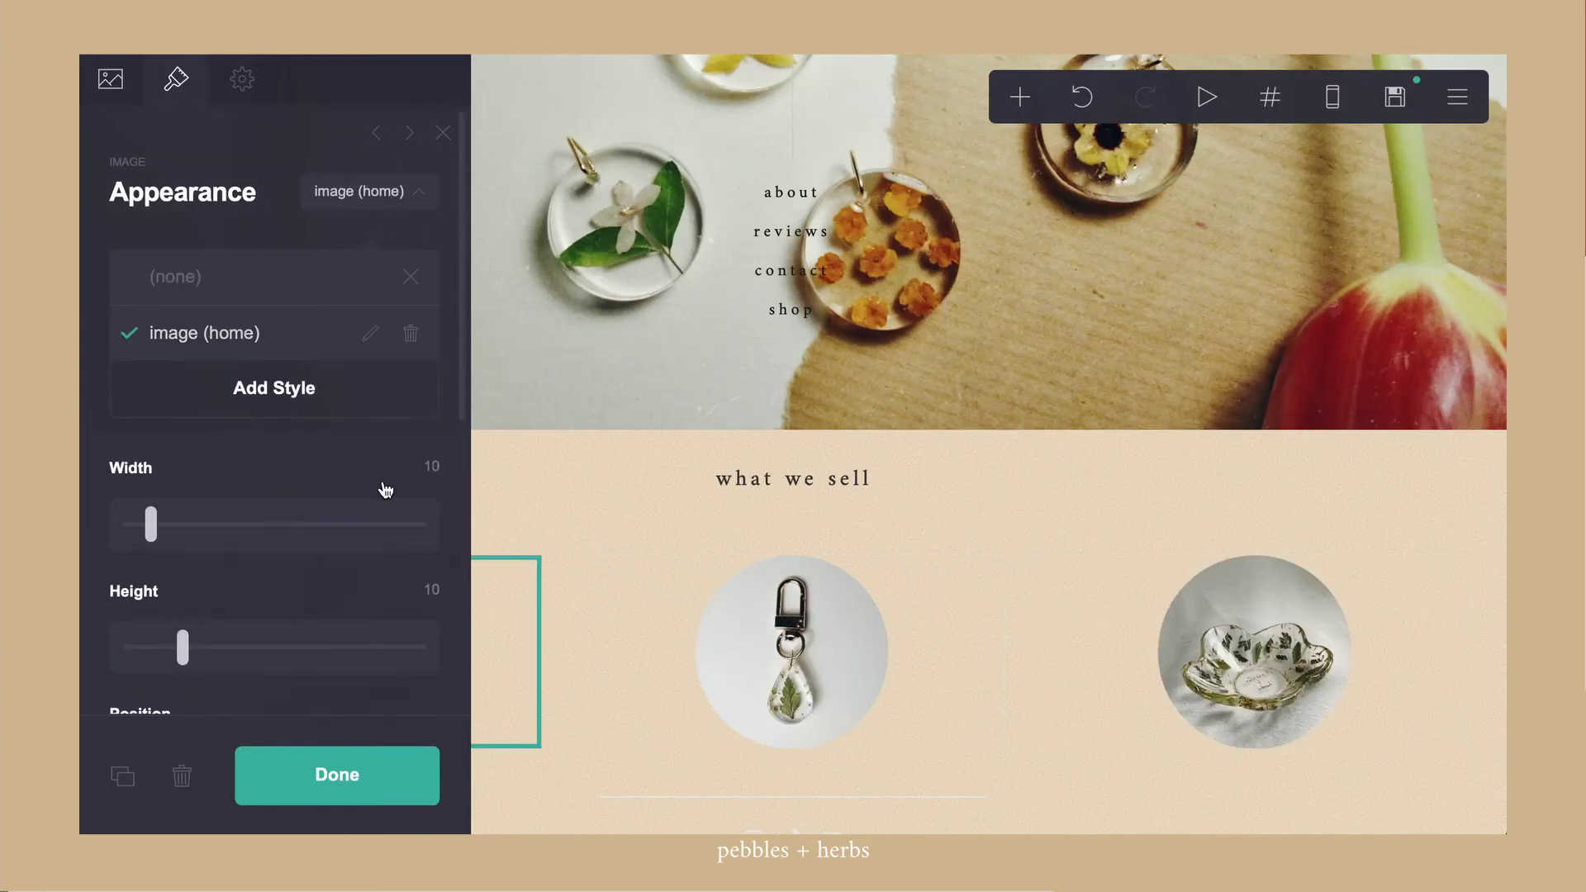
Reduce the column container's content width to bring the three images closer together
left_click(599, 546)
scroll(274, 331, "down", 5)
scroll(361, 407, "down", 4)
left_click_drag(420, 432, 78, 428)
scroll(156, 446, "down", 10)
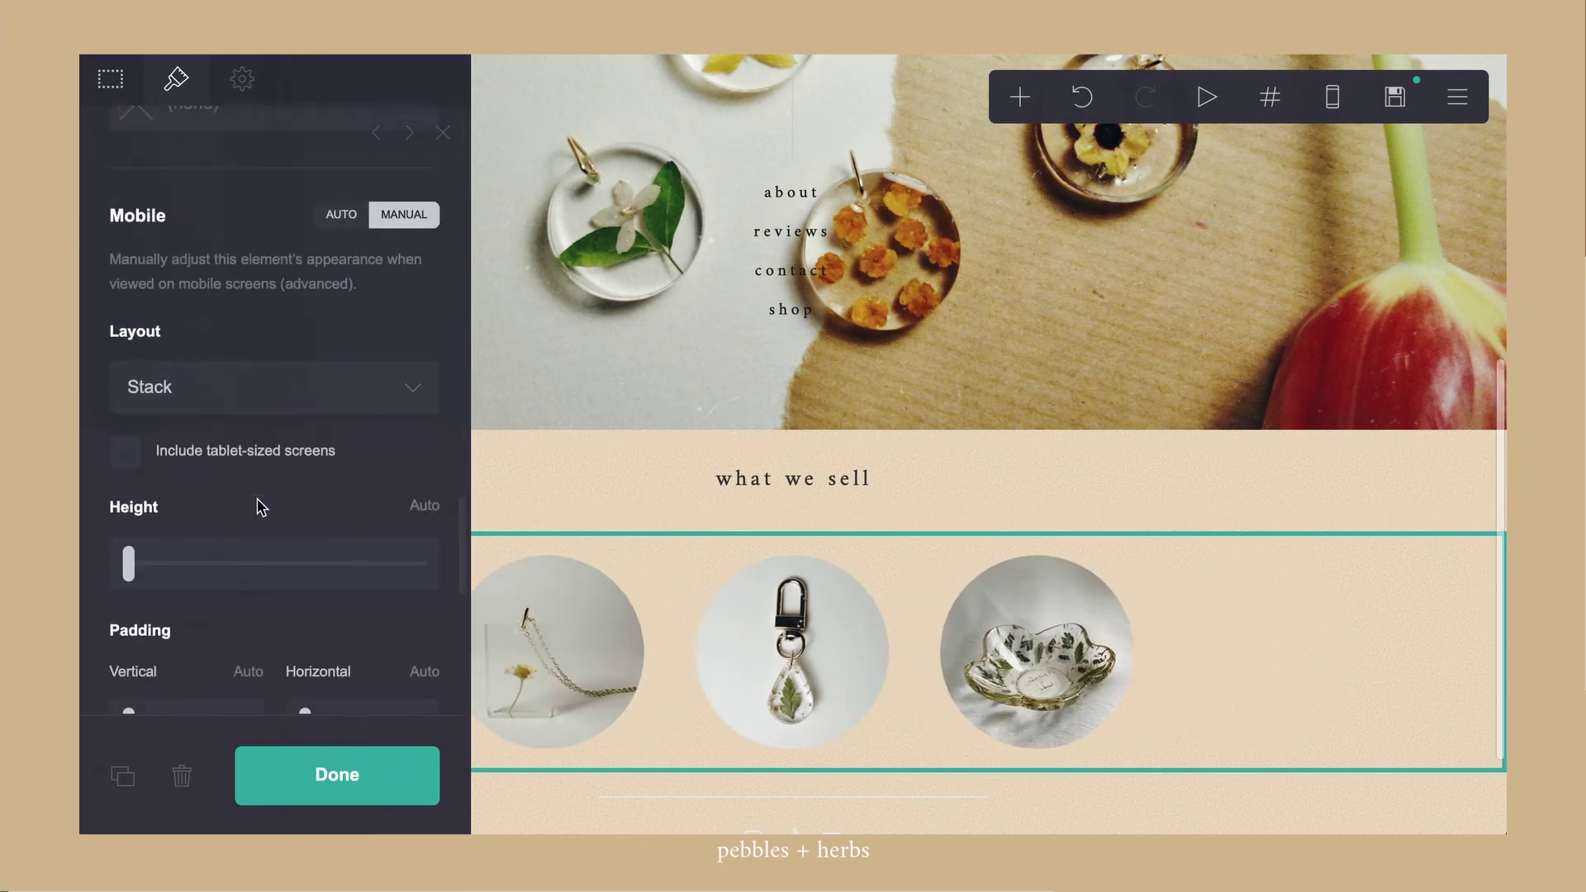
Add a Links element under the necklace image and place duplicates under the keychain and ring dish images
left_click(548, 651)
left_click(1019, 96)
left_click(857, 355)
left_click(124, 777)
left_click_drag(547, 574, 790, 509)
left_click(123, 777)
left_click_drag(791, 574, 1051, 485)
Label the three links "necklaces", "keychains" and "ring dishes", using URLs #necklaces and #keychains for the first two
type("necklaces")
left_click(249, 502)
type("#necklaces")
left_click(791, 574)
left_click(247, 383)
type("keychains")
left_click(1035, 575)
left_click(207, 382)
type("ring dishes")
Duplicate the gallery column container and replace the copy's left image with the leaf earrings photo
left_click(1163, 535)
left_click(124, 777)
left_click(548, 468)
left_click(110, 78)
left_click(248, 337)
double_click(560, 144)
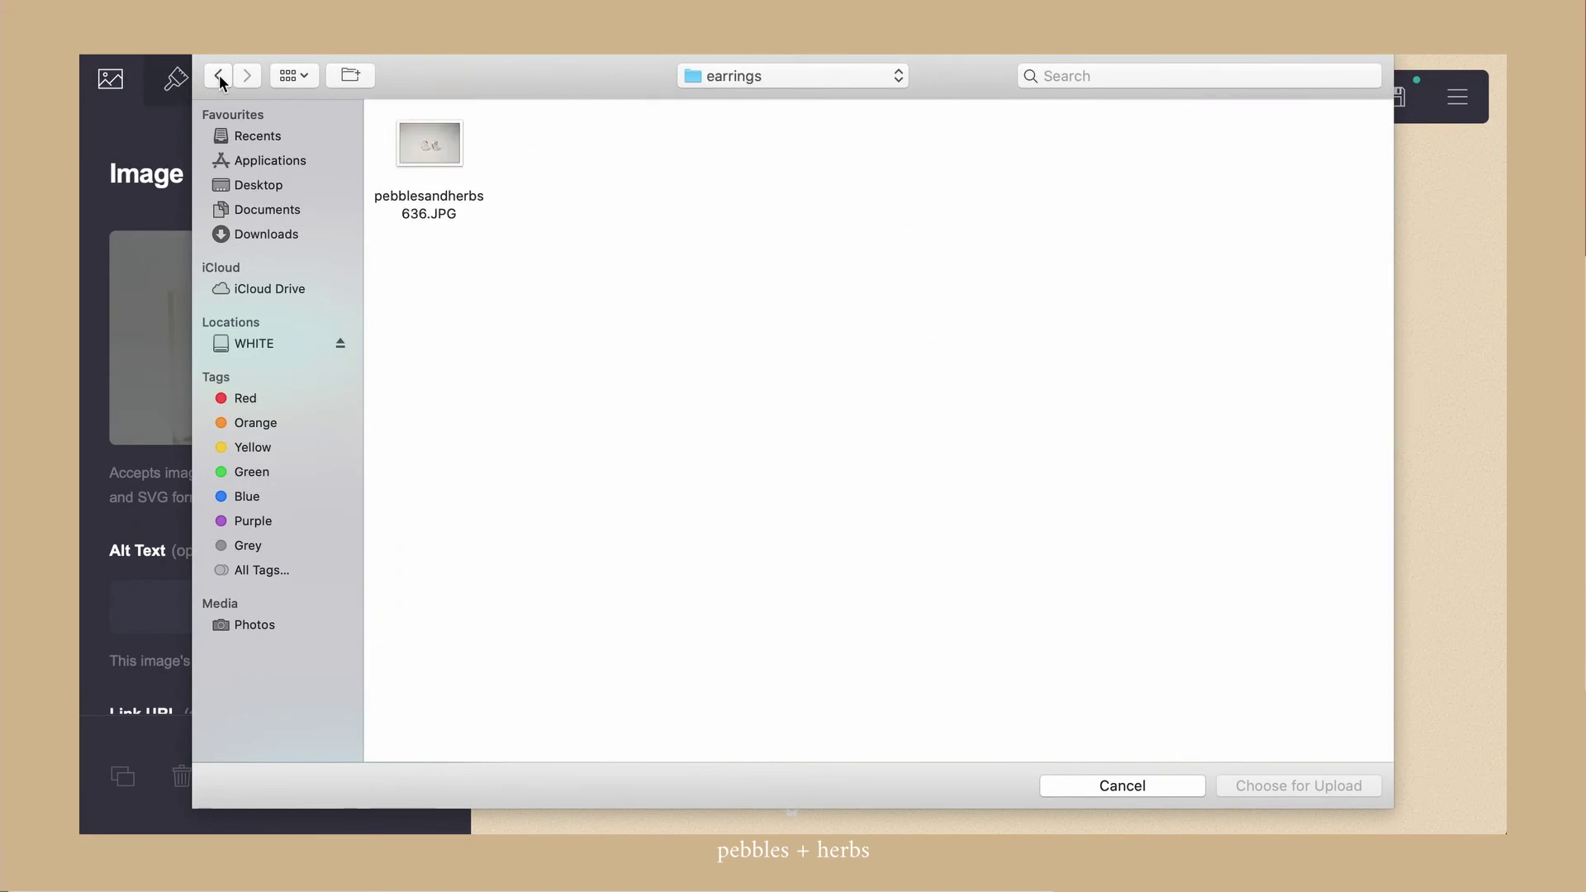
left_click(218, 76)
double_click(433, 156)
double_click(686, 156)
scroll(701, 534, "down", 3)
double_click(702, 534)
left_click(1437, 85)
Replace the middle image of the duplicated row with the pressed-flower coaster photo
left_click(790, 468)
left_click(248, 337)
double_click(1069, 565)
mouse_move(471, 156)
left_mouse_down()
mouse_move(600, 286)
mouse_move(471, 156)
left_mouse_up()
left_click(1437, 85)
Replace the right image of the duplicated row with the hair clips photo
left_click(1037, 462)
left_click(273, 337)
double_click(567, 264)
left_click_drag(600, 285, 471, 157)
left_click(1437, 85)
Relabel the duplicated row's links as "earrings", "coasters" and "hair clips"
left_click(545, 592)
left_click(274, 259)
triple_click(273, 382)
type("earring")
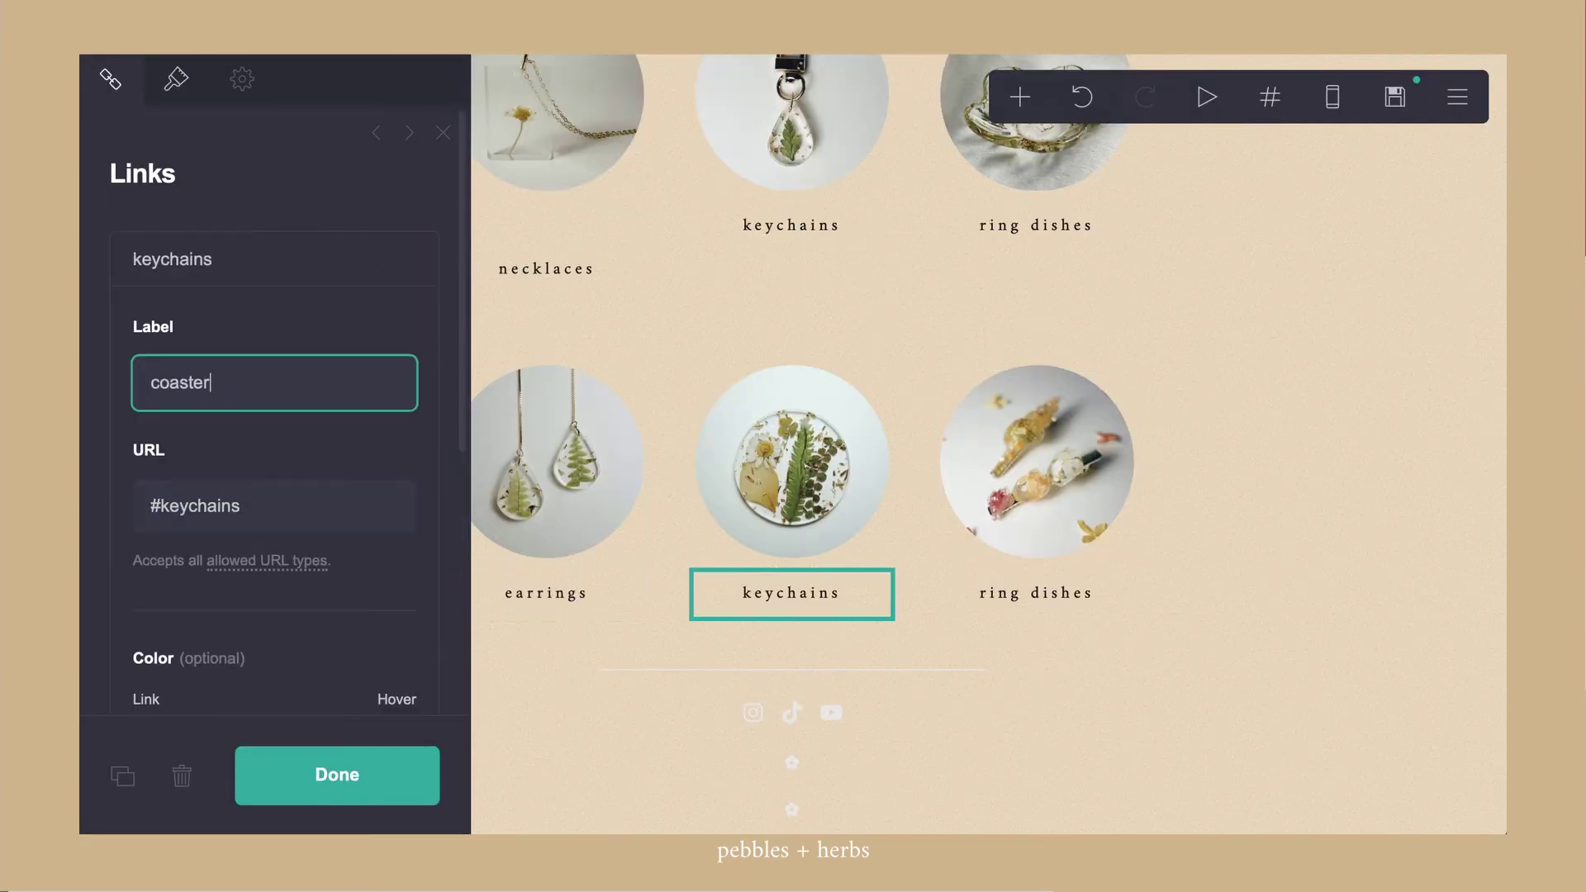
type("s")
left_click(336, 774)
scroll(504, 434, "up", 3)
left_click_drag(504, 465, 791, 413)
left_click(669, 504)
left_click_drag(792, 487, 578, 363)
left_click(1082, 97)
Reduce the margins of the "necklaces" label so it sits closer beneath its image
left_click(546, 471)
left_click(175, 79)
scroll(329, 364, "down", 5)
left_click_drag(202, 520, 177, 521)
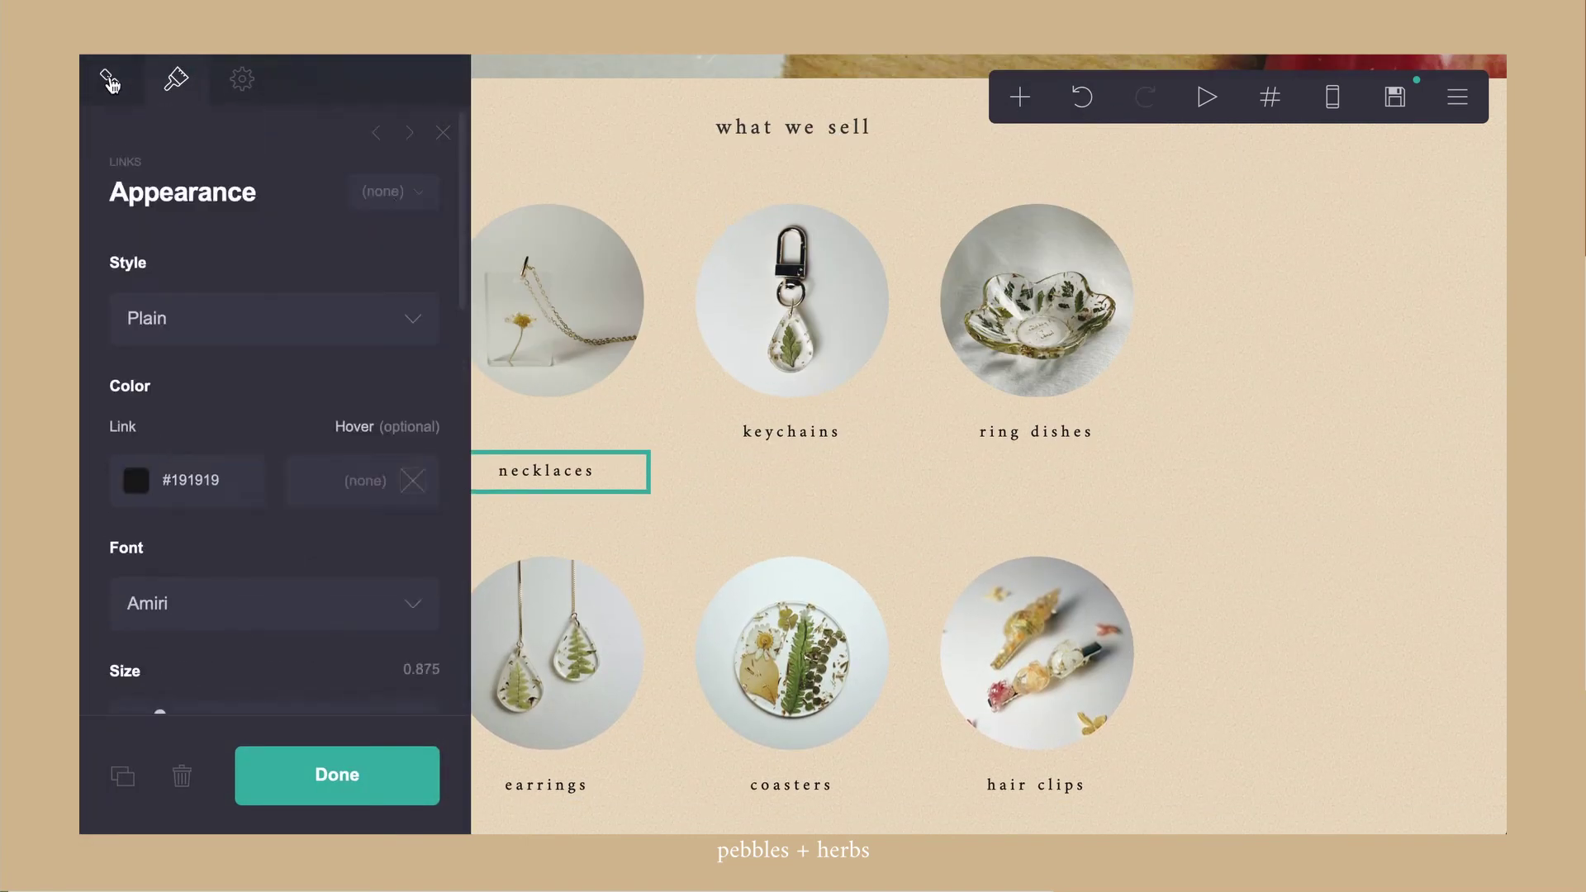
scroll(559, 357, "down", 2)
left_click(336, 774)
Set the margins of the circular gallery images to 0.5
left_click(555, 240)
left_click(175, 79)
scroll(274, 413, "down", 5)
left_click_drag(131, 471, 142, 471)
left_click(791, 267)
left_click(369, 191)
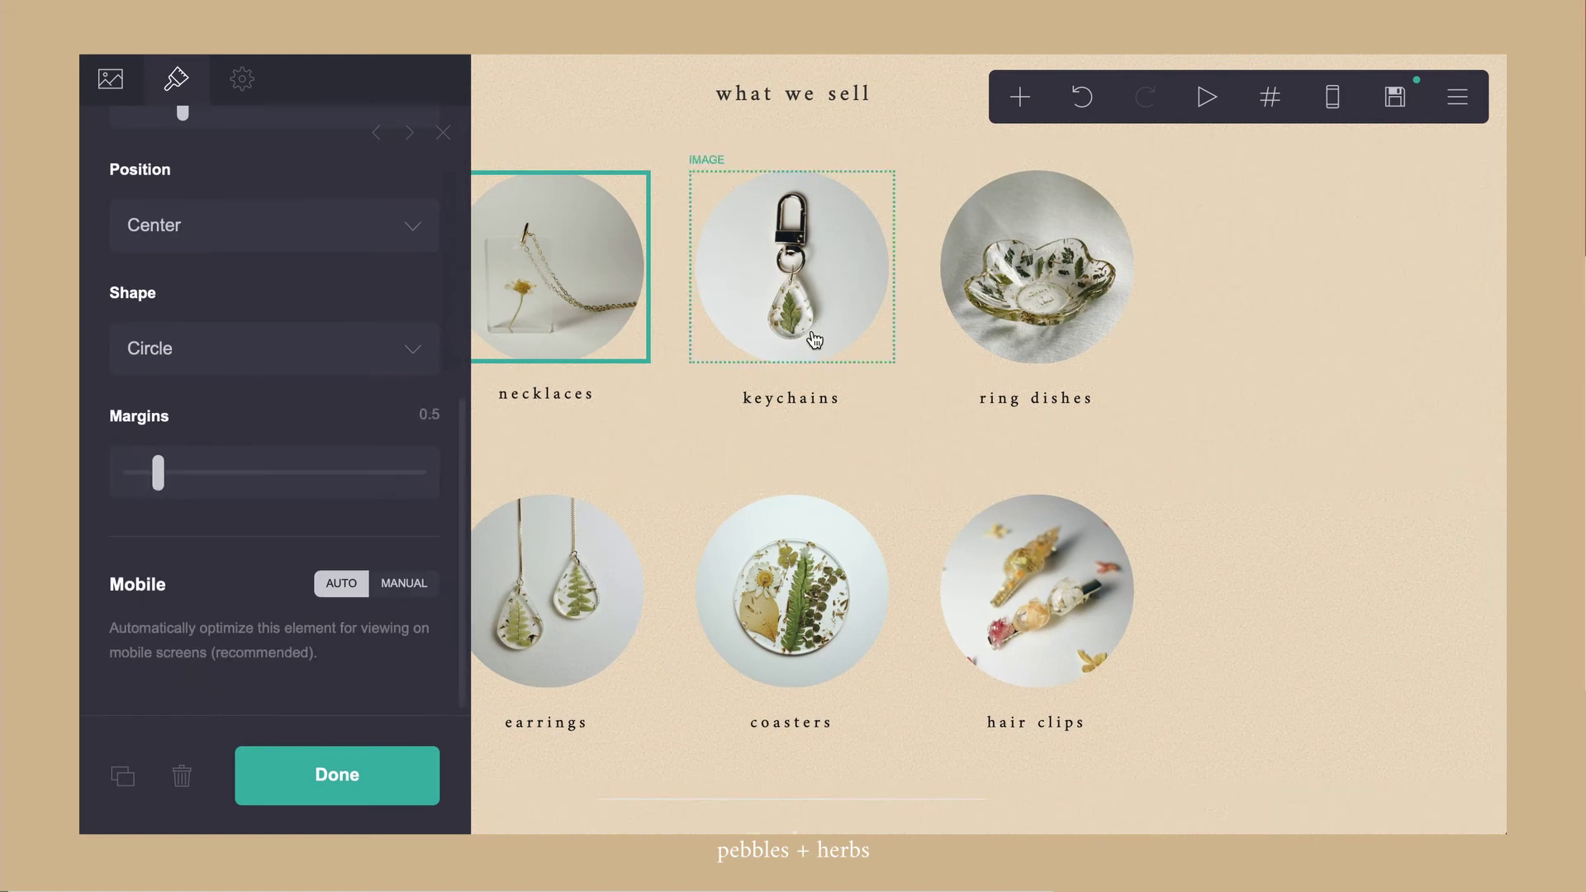
left_click(548, 266)
scroll(274, 413, "down", 5)
Save the "necklaces" label's appearance as a style named "image label" and apply it to the other image labels
left_click(632, 406)
left_click(382, 191)
left_click(278, 395)
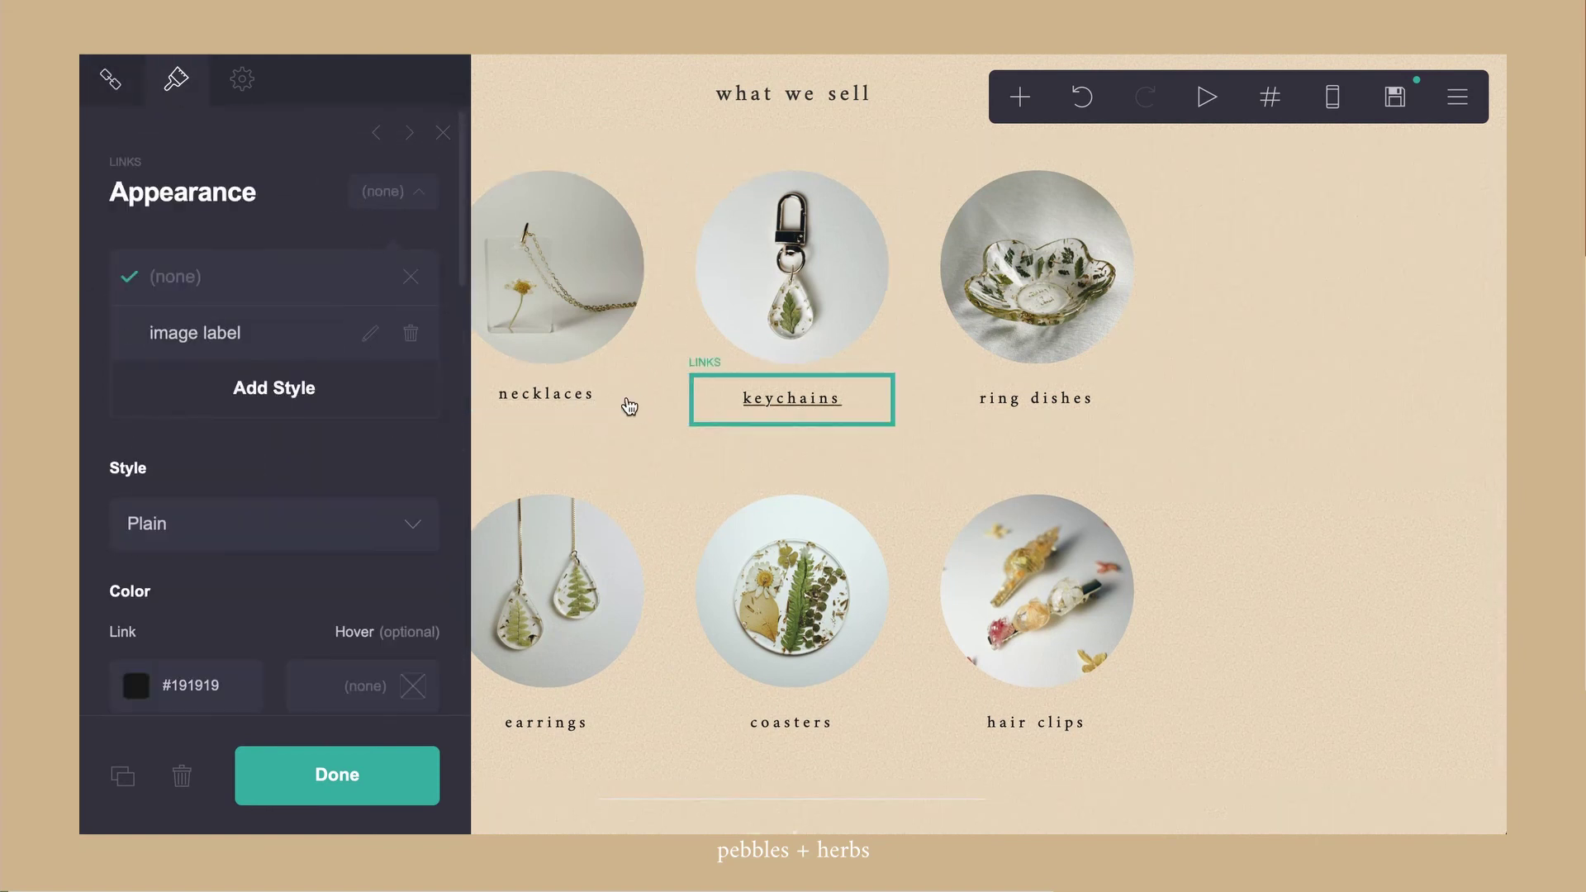
left_click(292, 350)
left_click(790, 704)
left_click(1035, 705)
left_click(337, 774)
Review the spacing of the "what we sell" title, both image rows and their labels
scroll(1380, 325, "up", 1)
left_click(791, 149)
scroll(262, 382, "down", 5)
scroll(281, 479, "up", 5)
scroll(212, 298, "down", 5)
key("Escape")
scroll(1440, 464, "down", 3)
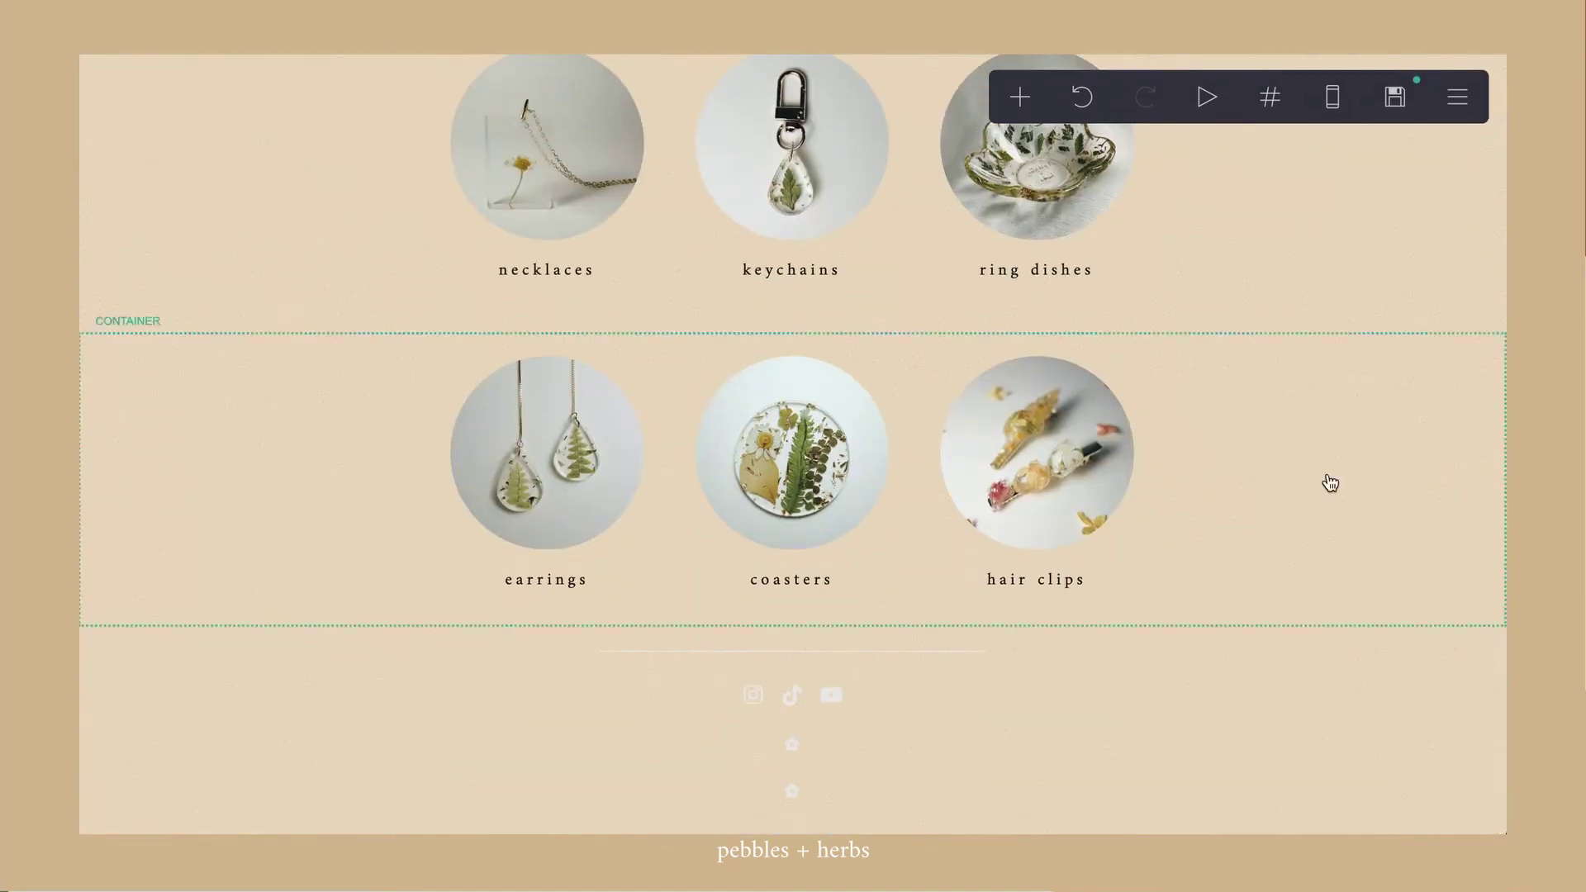
Add a links element below the second gallery row with a single link labelled "- see more -"
left_click(1152, 612)
left_click(1020, 96)
left_click(735, 600)
Insert a footer marker directly below the "- see more -" link, above the footer elements
left_click(1019, 97)
left_click(928, 283)
left_click(274, 382)
type("- see more -")
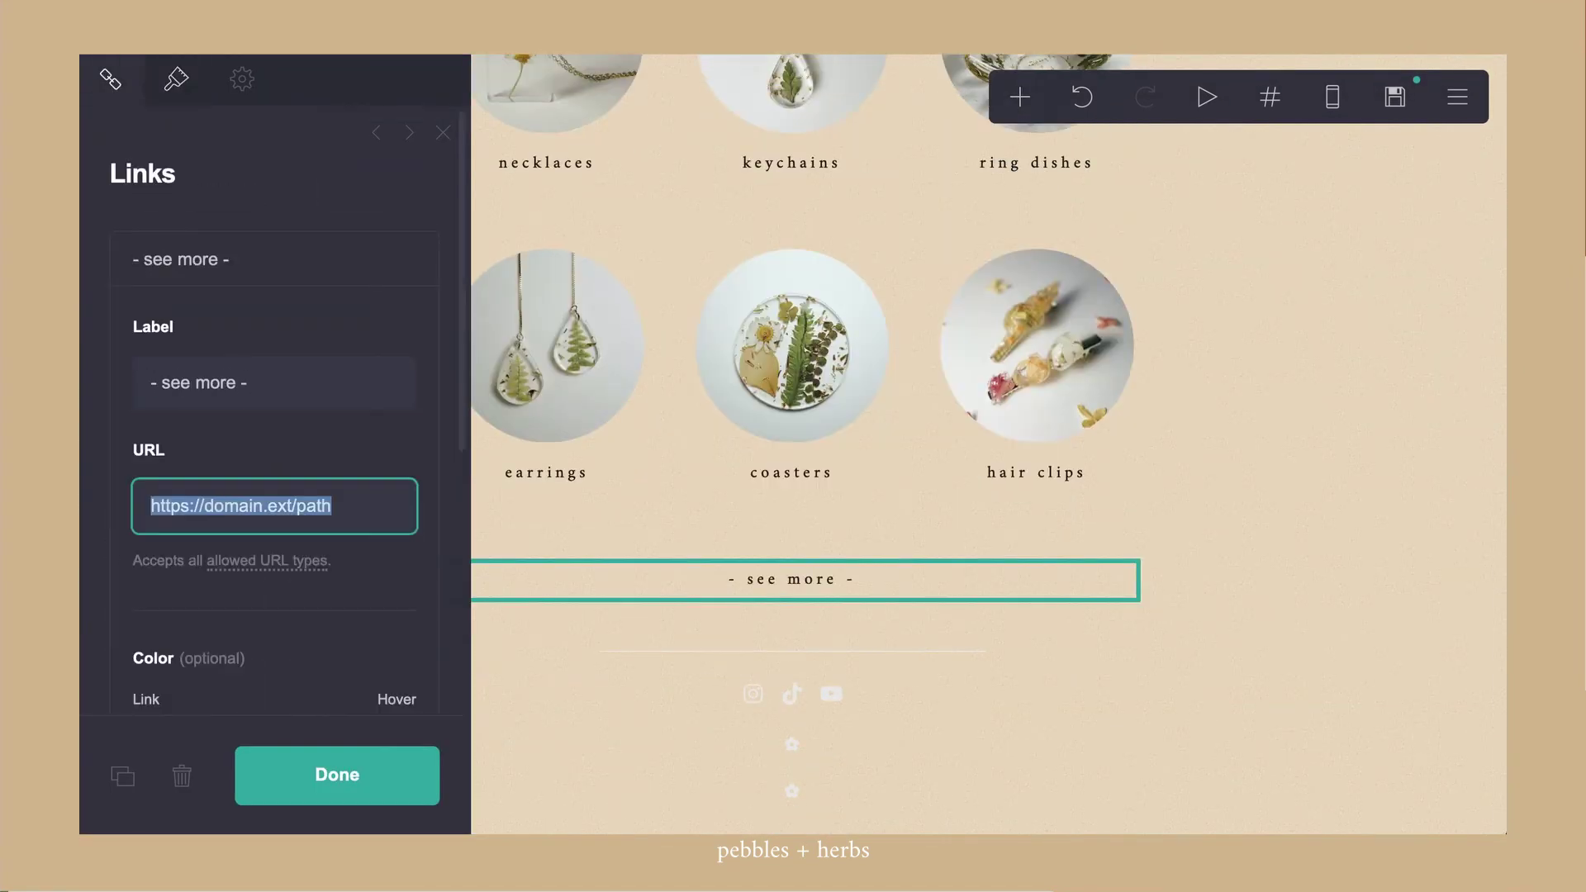
Adjust the appearance of the "- see more -" link, tightening its spacing so it sits closer beneath the gallery
left_click(562, 549)
left_click(176, 79)
scroll(206, 331, "down", 4)
left_click_drag(128, 322, 150, 322)
scroll(149, 322, "up", 2)
left_click_drag(142, 267, 131, 267)
left_click_drag(152, 434, 132, 437)
scroll(166, 444, "down", 2)
left_click(327, 775)
left_click(1201, 611)
left_click(1019, 97)
left_click(928, 601)
left_click(173, 301)
left_click(175, 353)
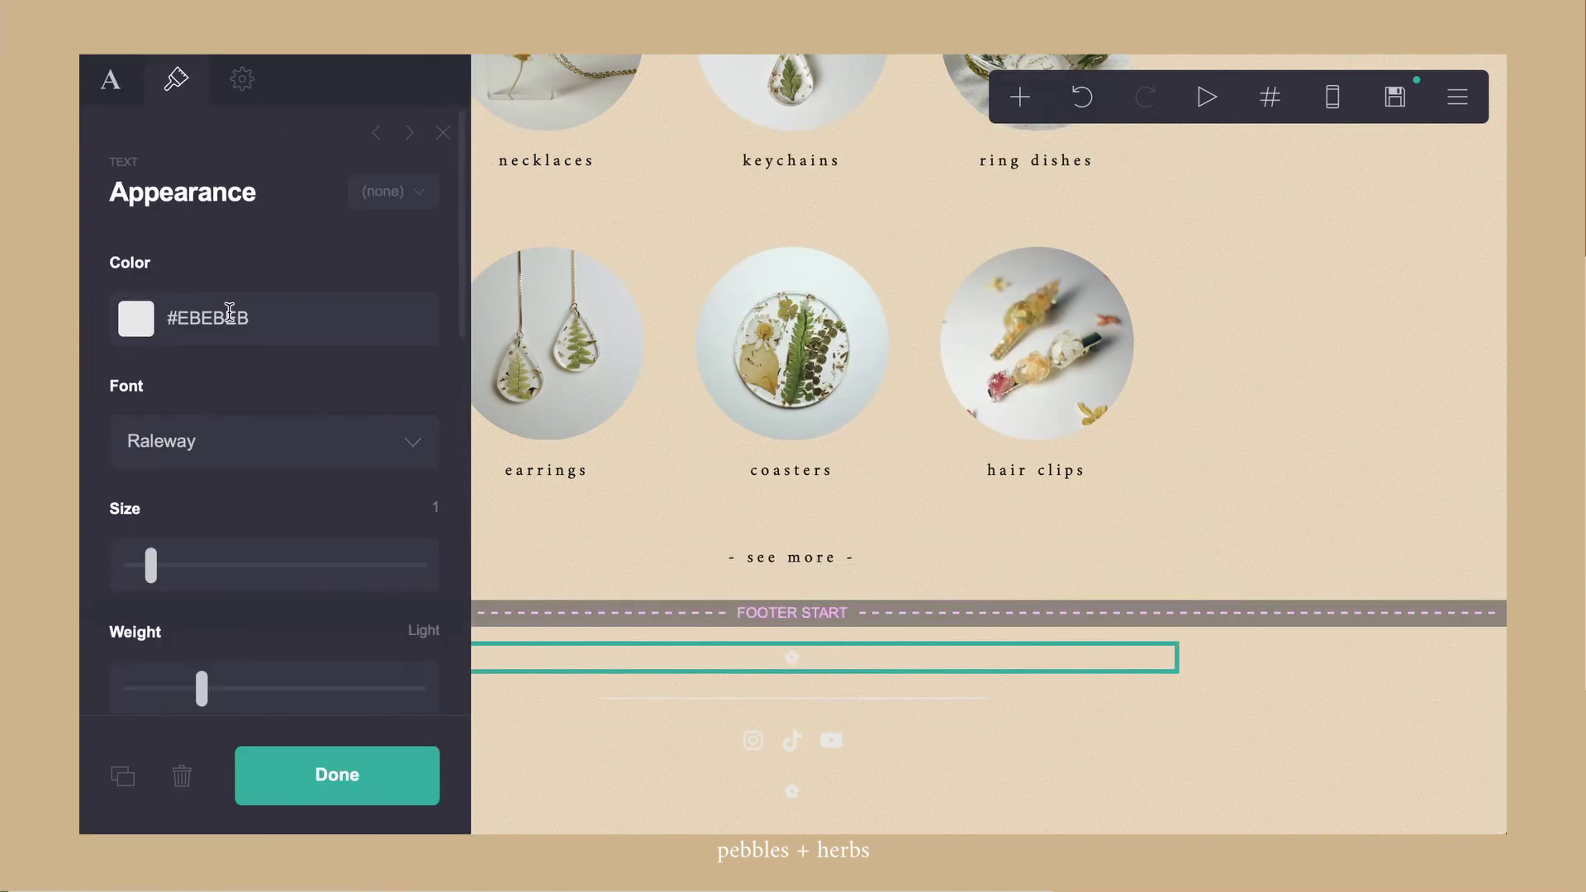